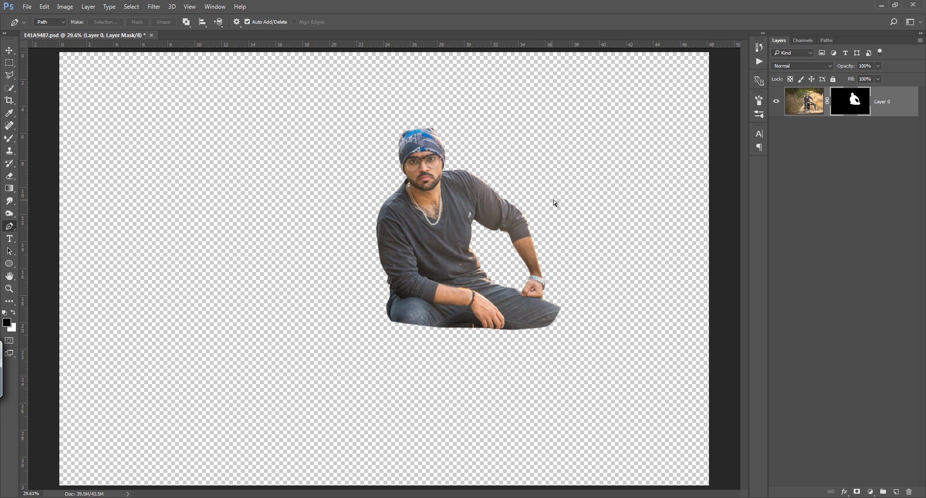
Step: Add a mid-grey 818181 Solid Color fill layer beneath the seated man's Layer 0
{"action": "left_click", "coordinate": [867, 490]}
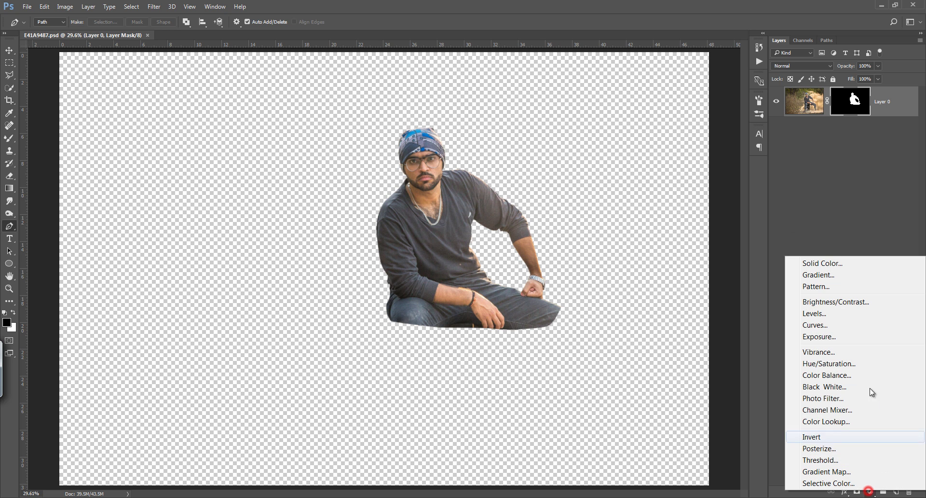
{"action": "left_click", "coordinate": [841, 264]}
{"action": "type", "text": "818181"}
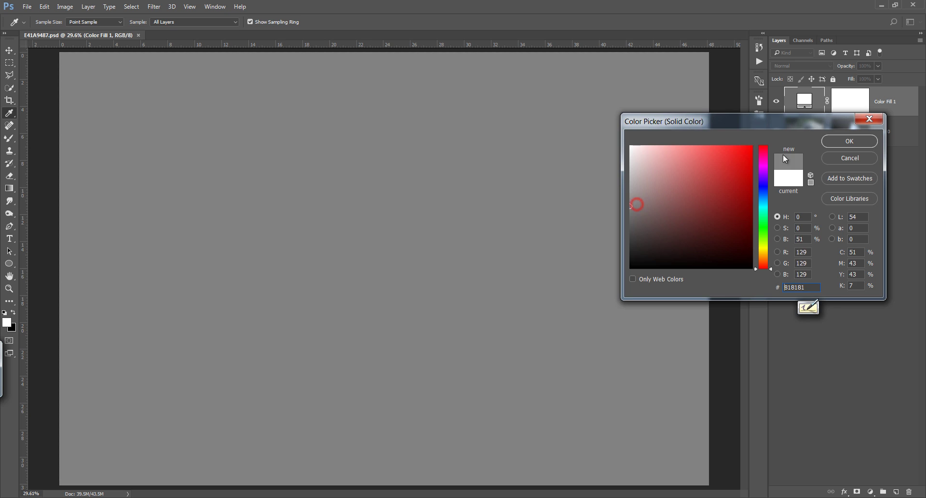
{"action": "left_click", "coordinate": [849, 141]}
{"action": "left_click_drag", "start_coordinate": [868, 101], "coordinate": [870, 158]}
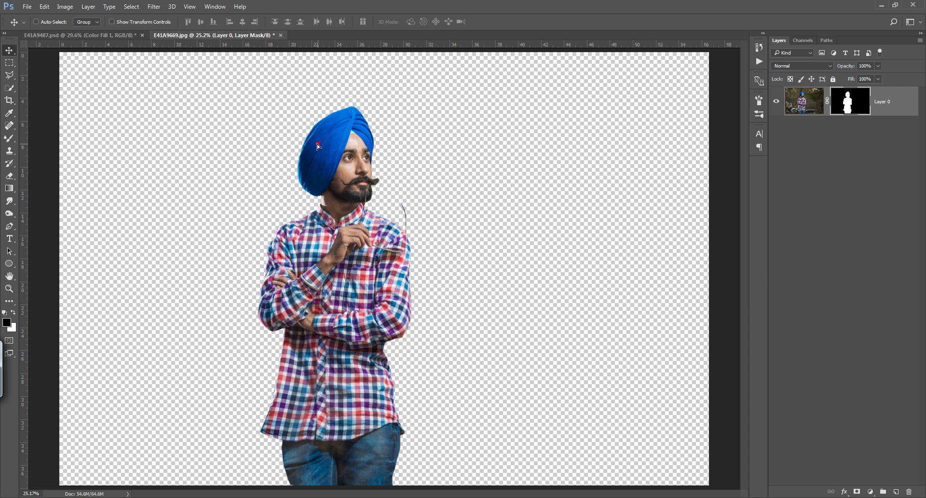
Step: Bring the turbaned man into the composite and place him behind and above the seated grey-shirt man
{"action": "mouse_move", "coordinate": [318, 146]}
{"action": "left_mouse_down"}
{"action": "mouse_move", "coordinate": [130, 38]}
{"action": "mouse_move", "coordinate": [234, 94]}
{"action": "left_mouse_up"}
{"action": "left_click_drag", "start_coordinate": [386, 181], "coordinate": [411, 200]}
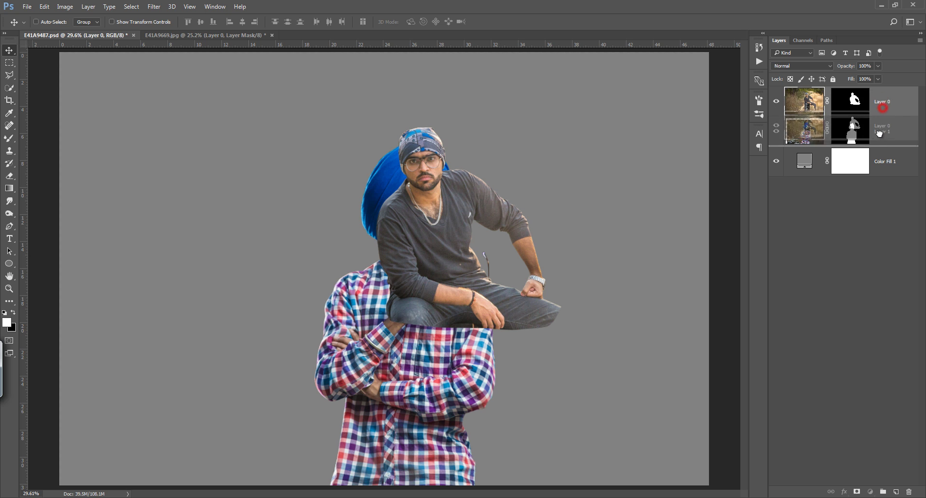
{"action": "left_click_drag", "start_coordinate": [884, 105], "coordinate": [848, 146]}
{"action": "left_click_drag", "start_coordinate": [530, 206], "coordinate": [513, 348]}
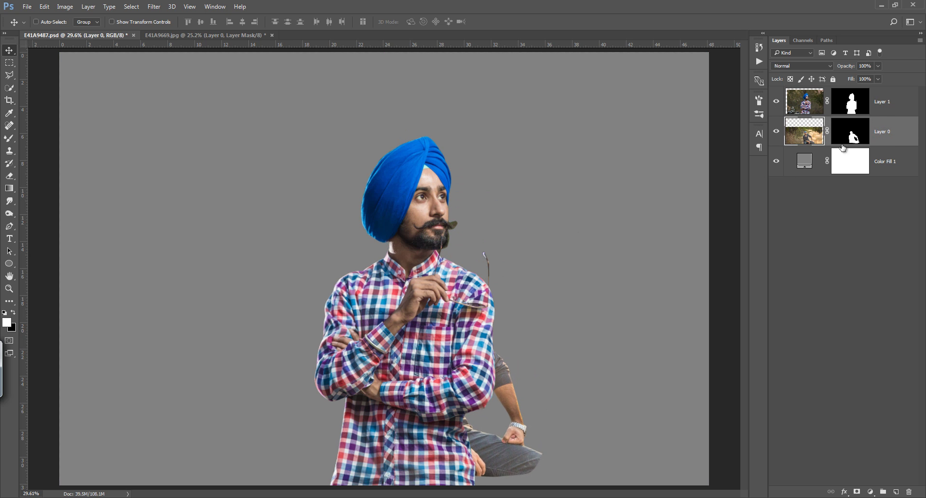
{"action": "double_click", "coordinate": [884, 103]}
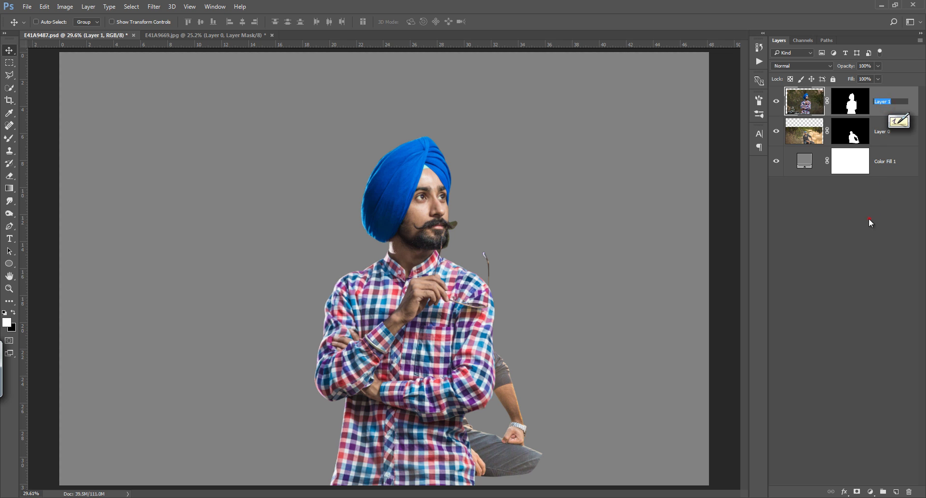
{"action": "left_click_drag", "start_coordinate": [882, 104], "coordinate": [820, 147]}
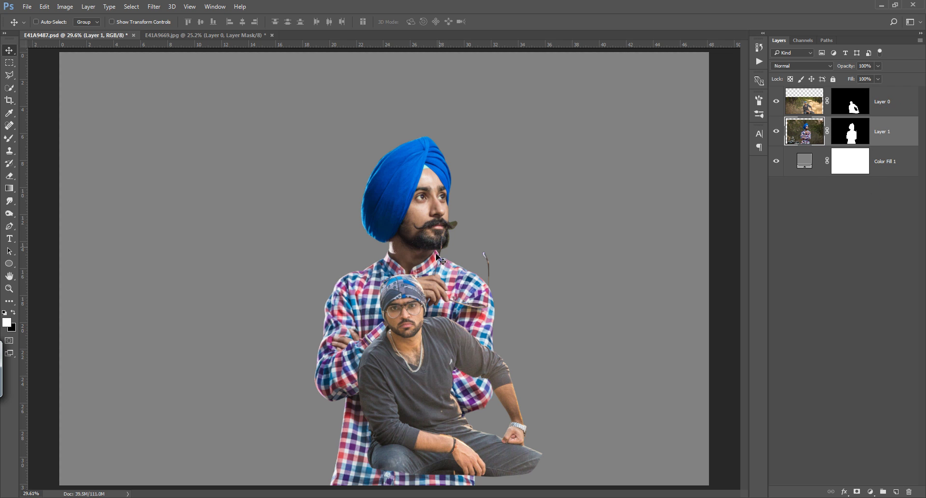
{"action": "left_click_drag", "start_coordinate": [471, 240], "coordinate": [550, 197]}
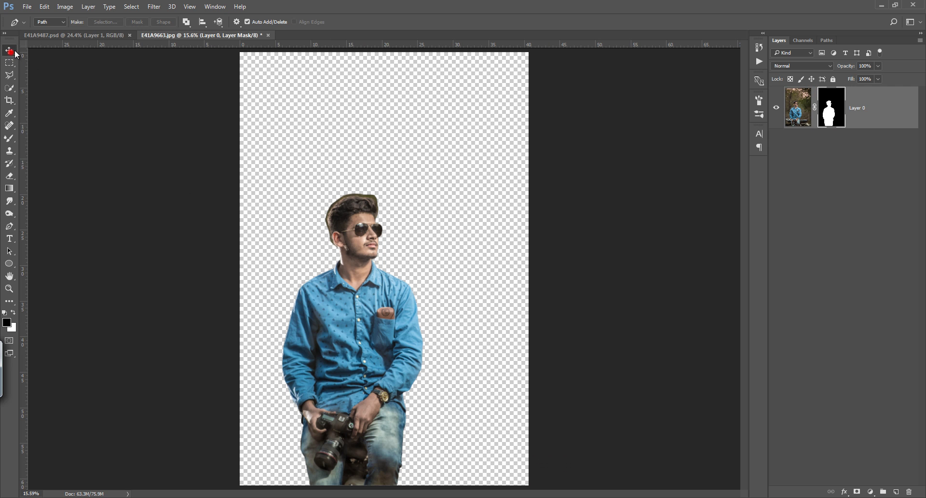
Step: Bring the blue-shirt man into the composite as Layer 2 and close his source photo
{"action": "left_click", "coordinate": [16, 52]}
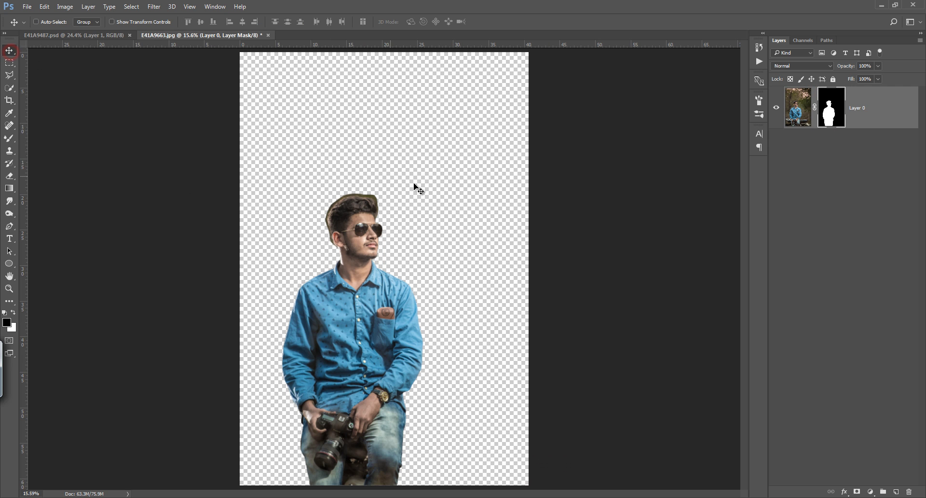
{"action": "mouse_move", "coordinate": [401, 194]}
{"action": "left_mouse_down"}
{"action": "mouse_move", "coordinate": [127, 37]}
{"action": "mouse_move", "coordinate": [315, 189]}
{"action": "left_mouse_up"}
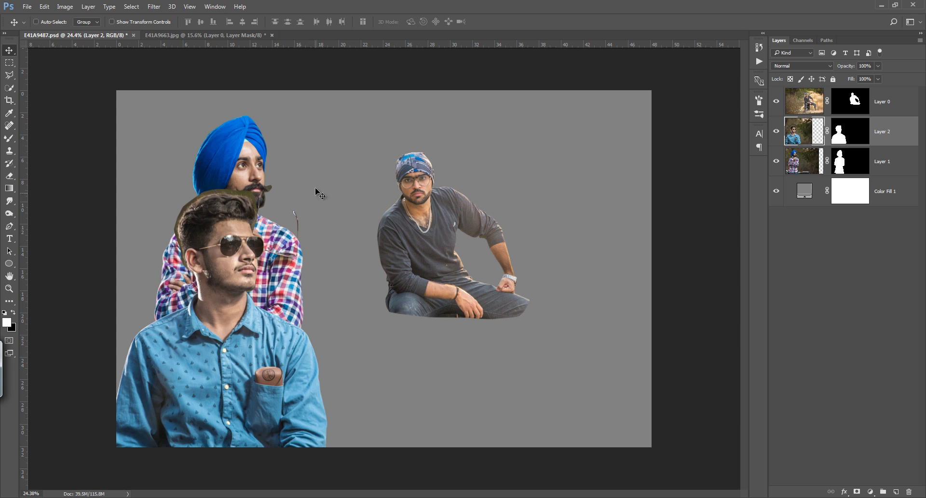
{"action": "left_click", "coordinate": [214, 34]}
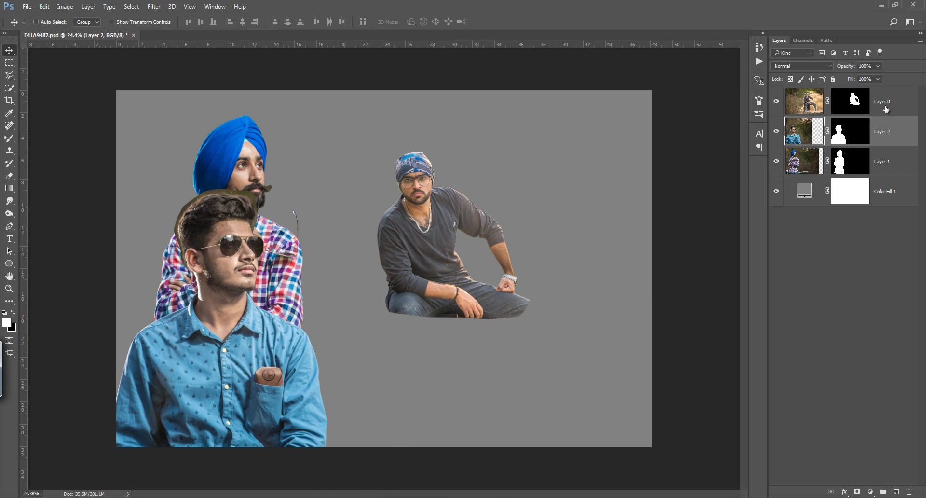
Step: Select Layer 0, Layer 2 and Layer 1 together
{"action": "left_click", "coordinate": [884, 106]}
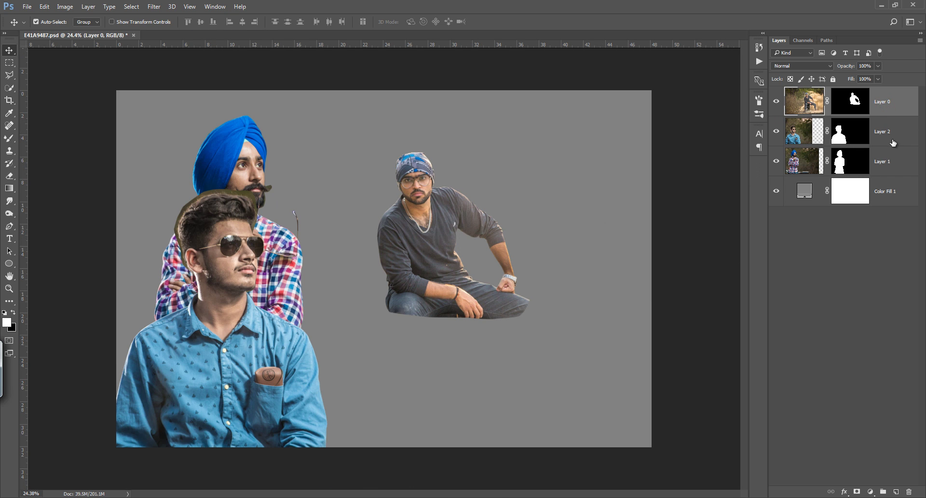
{"action": "left_click", "coordinate": [891, 139], "text": "ctrl"}
{"action": "left_click", "coordinate": [892, 164], "text": "ctrl"}
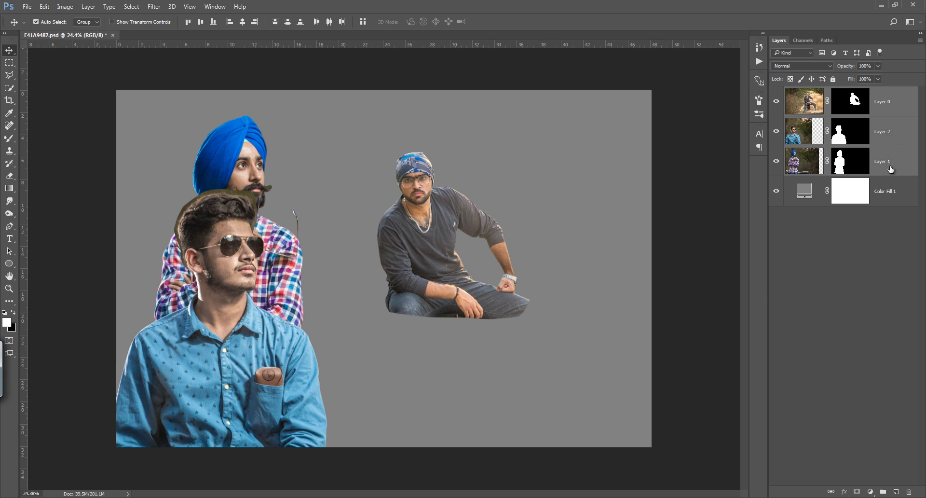
Step: Duplicate the three people layers and collect the originals into a collapsed Group 1
{"action": "key", "text": "ctrl+j"}
{"action": "left_click", "coordinate": [903, 195]}
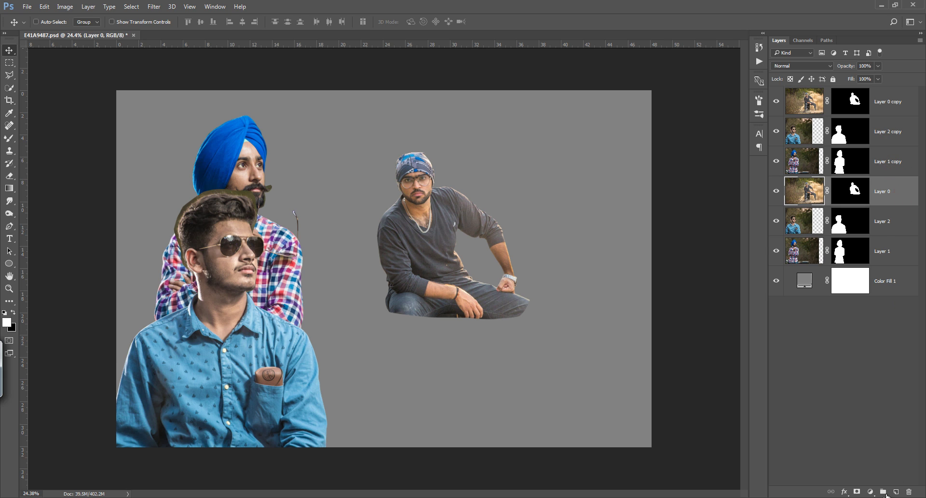
{"action": "left_click", "coordinate": [884, 492]}
{"action": "left_click", "coordinate": [888, 209]}
{"action": "left_click", "coordinate": [892, 263], "text": "shift"}
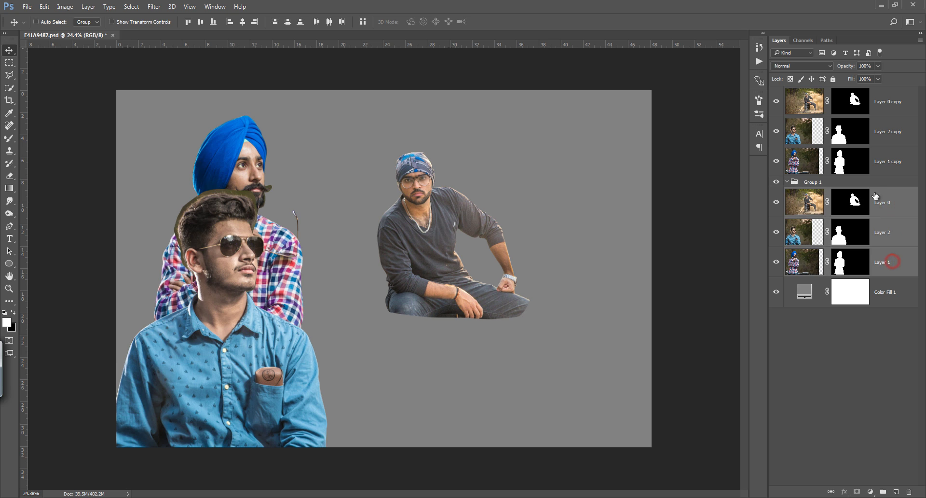
{"action": "left_click_drag", "start_coordinate": [893, 262], "coordinate": [878, 182]}
{"action": "left_click", "coordinate": [785, 182]}
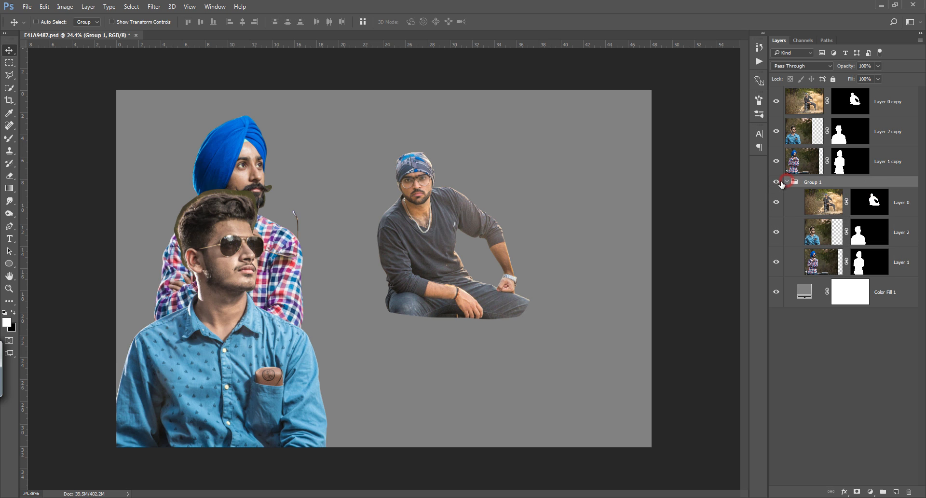
{"action": "left_click", "coordinate": [786, 182]}
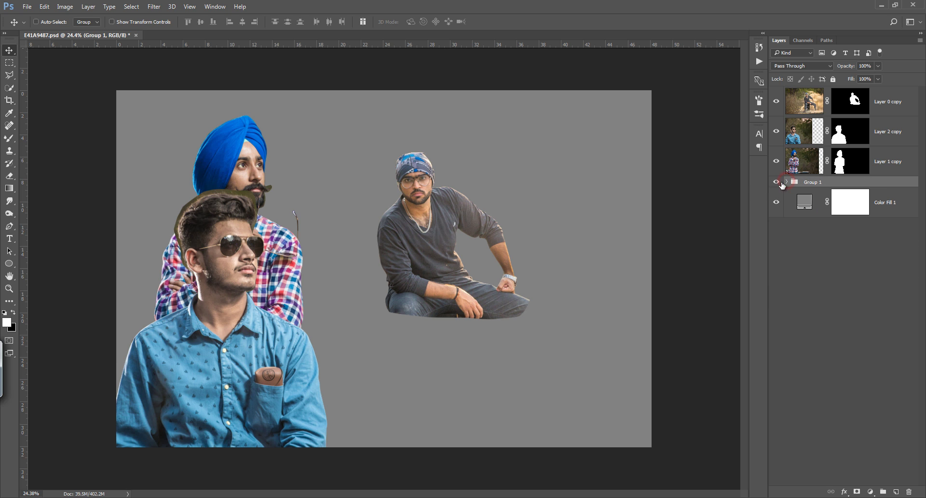
Step: Move the seated man's Layer 0 copy lower and hide the Group 1 originals
{"action": "left_click", "coordinate": [883, 102]}
{"action": "left_click_drag", "start_coordinate": [459, 277], "coordinate": [459, 358]}
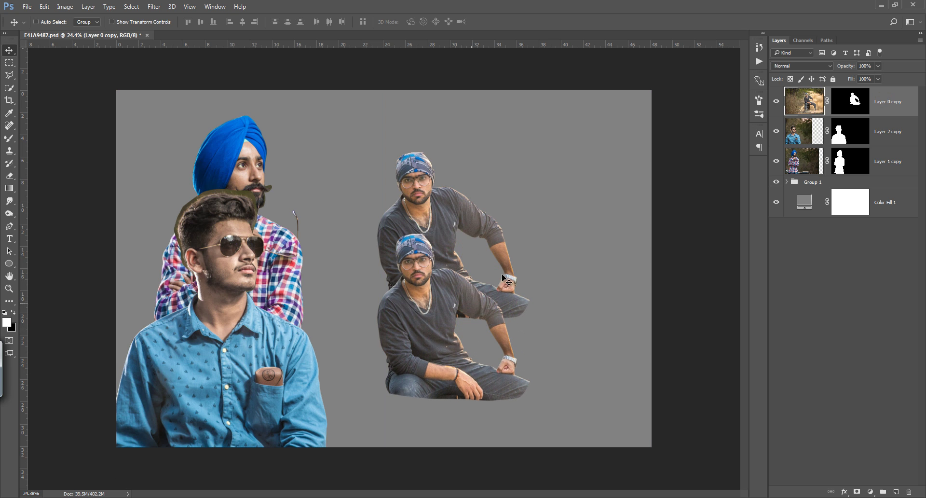
{"action": "left_click", "coordinate": [778, 183]}
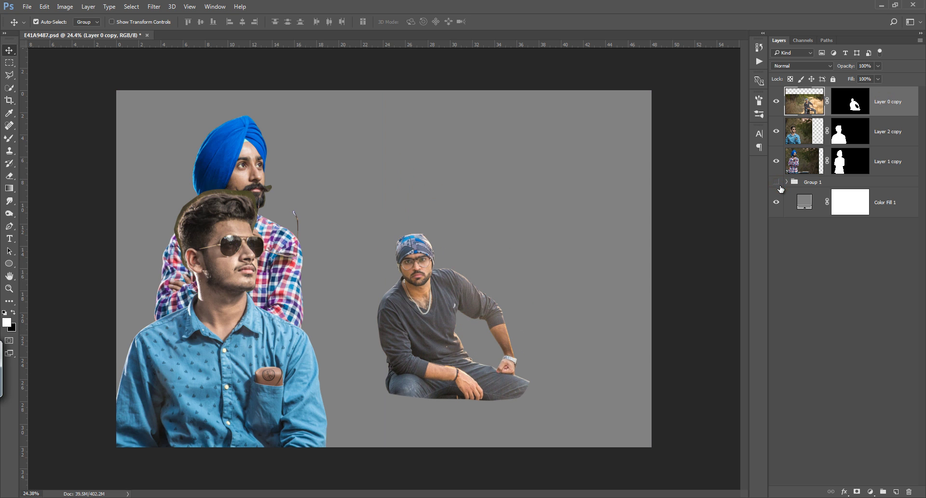
{"action": "key", "text": "ctrl+t"}
Step: Enlarge the seated man's copy to about 125% and stack the other two men right behind him
{"action": "left_click_drag", "start_coordinate": [651, 170], "coordinate": [718, 125]}
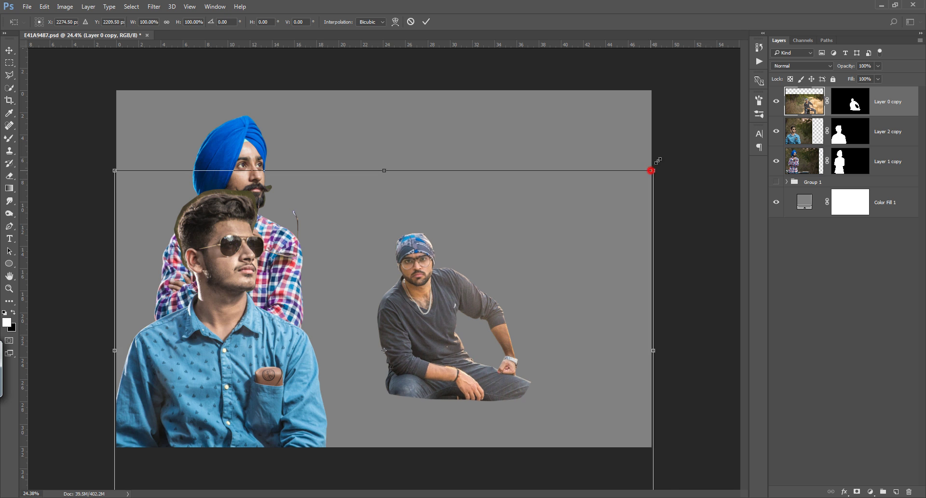
{"action": "left_click_drag", "start_coordinate": [654, 182], "coordinate": [645, 166]}
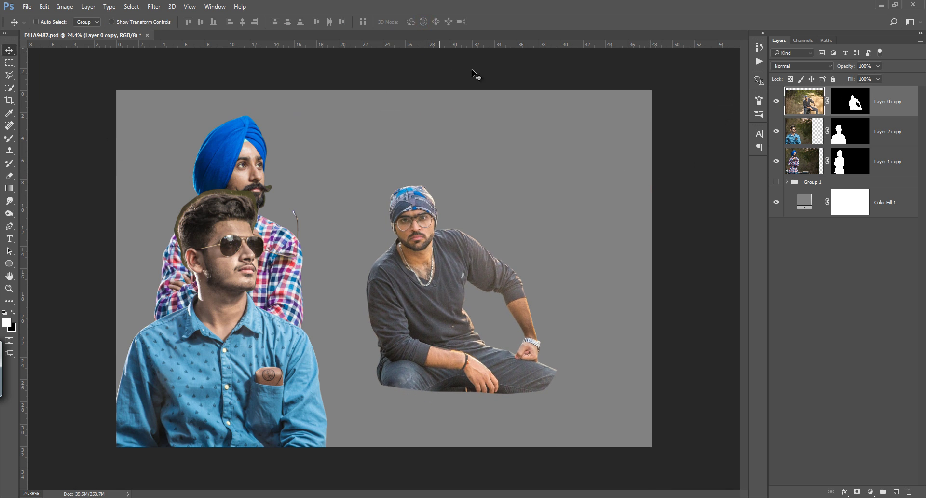
{"action": "left_click", "coordinate": [890, 136]}
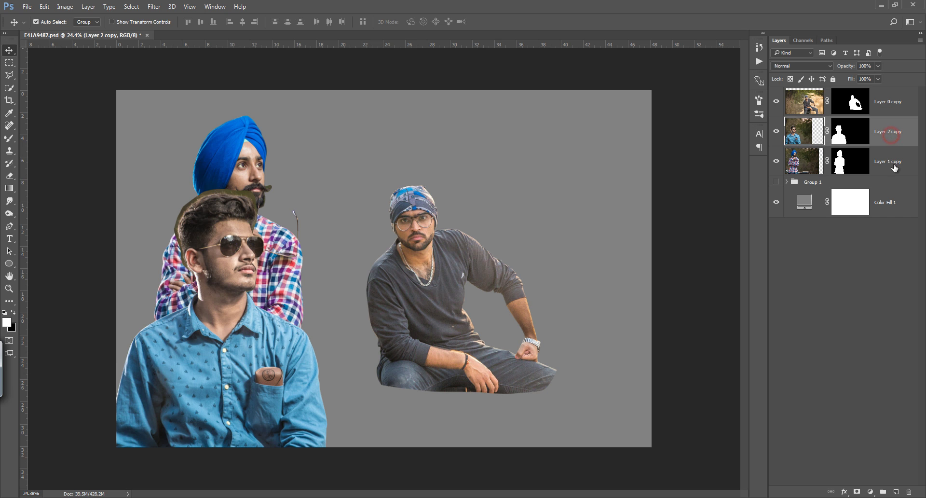
{"action": "left_click", "coordinate": [894, 164], "text": "ctrl"}
{"action": "left_click_drag", "start_coordinate": [317, 225], "coordinate": [516, 201]}
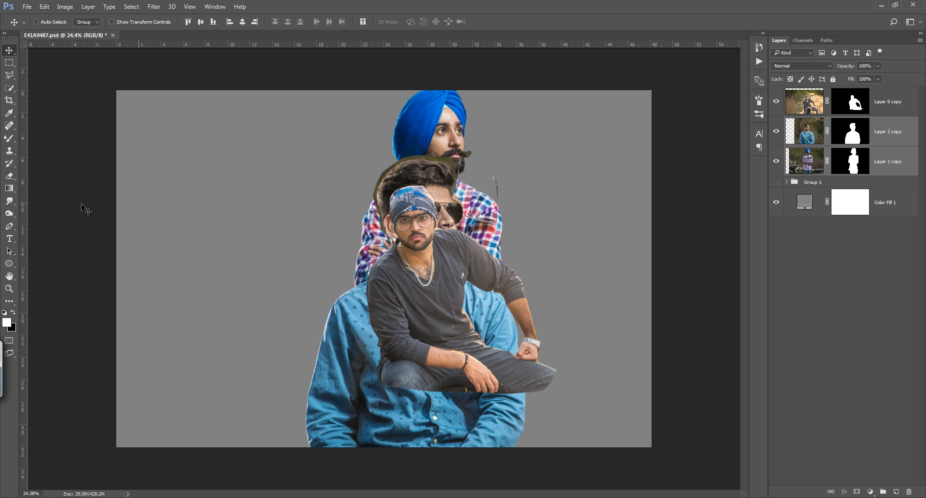
{"action": "left_click", "coordinate": [10, 100]}
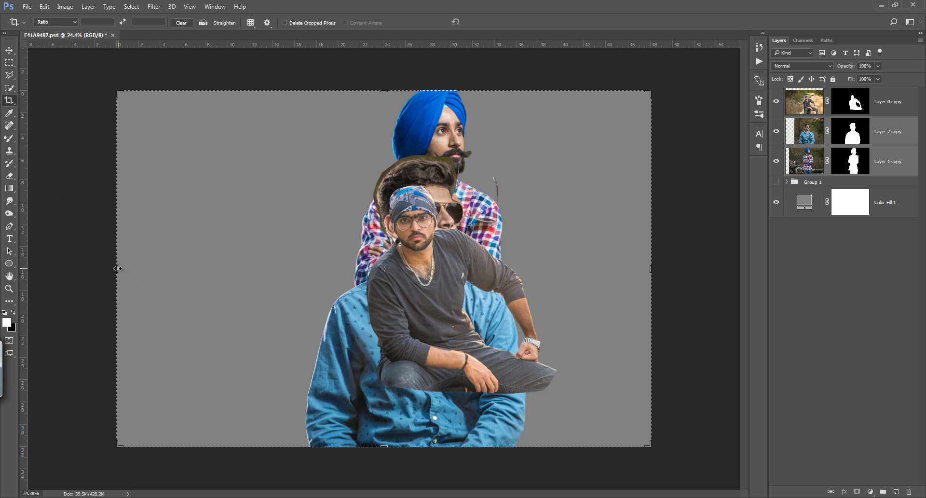
Step: Crop to a narrow portrait frame around the three men, adding grey headroom above
{"action": "left_click_drag", "start_coordinate": [118, 269], "coordinate": [338, 233]}
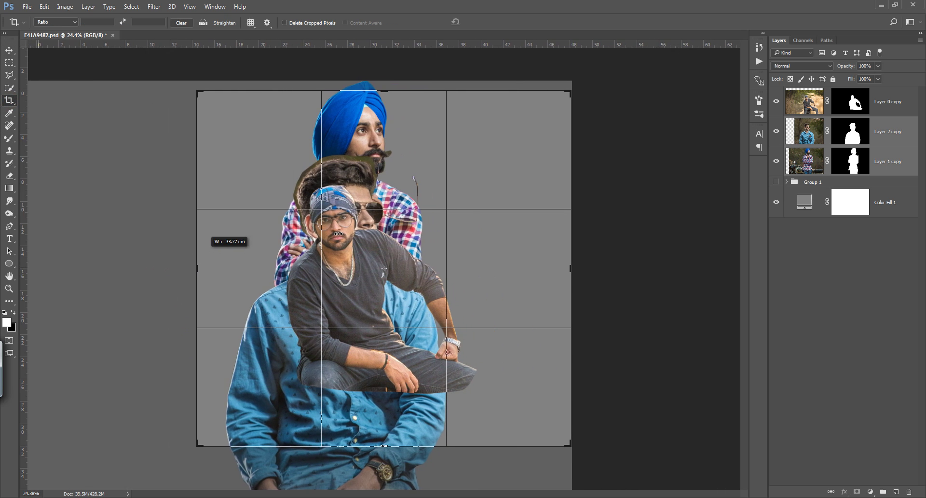
{"action": "left_click_drag", "start_coordinate": [572, 265], "coordinate": [535, 273]}
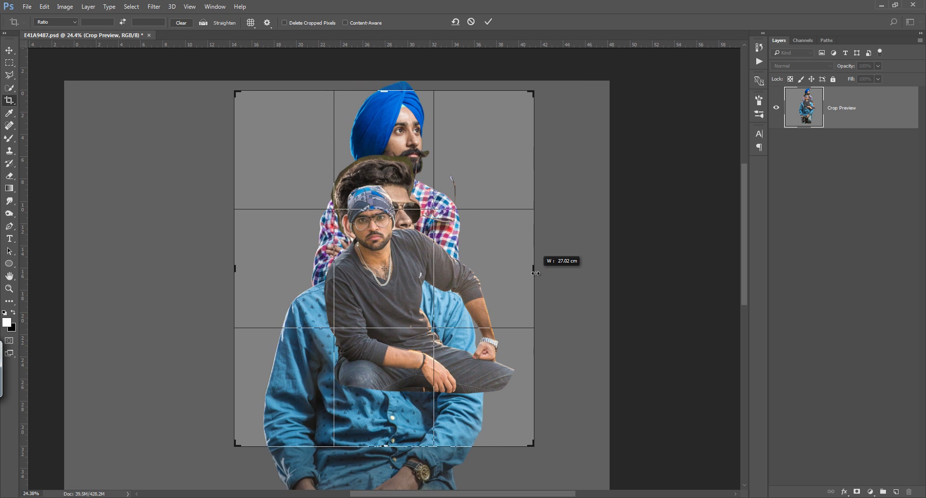
{"action": "left_click", "coordinate": [411, 248], "text": "ctrl+alt"}
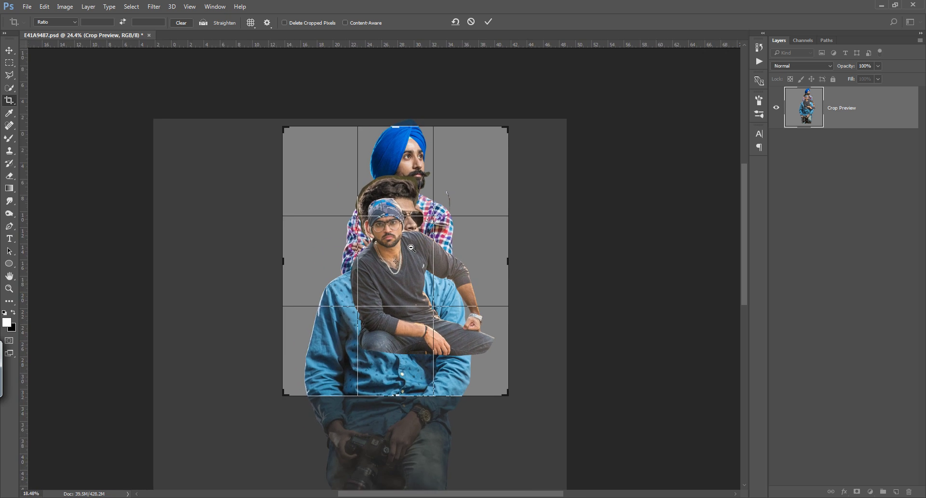
{"action": "left_click", "coordinate": [411, 248], "text": "ctrl+alt"}
{"action": "left_click_drag", "start_coordinate": [402, 143], "coordinate": [401, 112]}
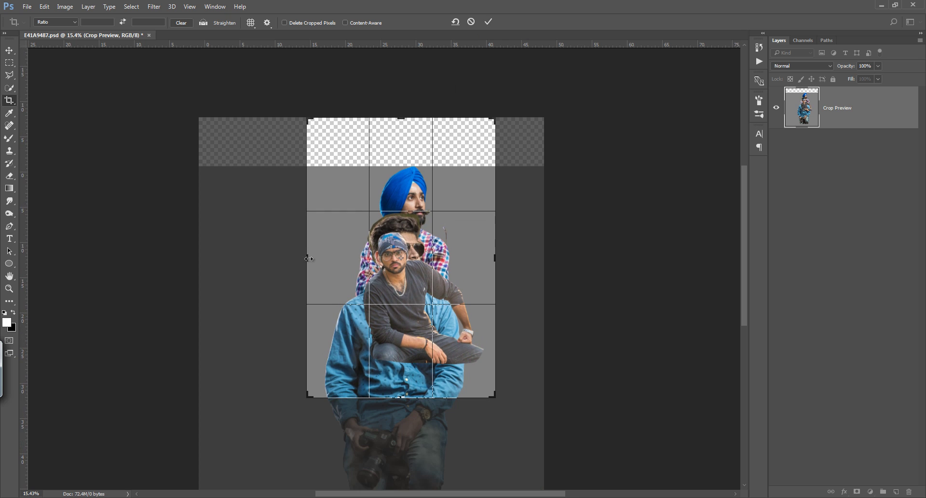
{"action": "left_click_drag", "start_coordinate": [308, 258], "coordinate": [304, 258]}
{"action": "left_click", "coordinate": [488, 22]}
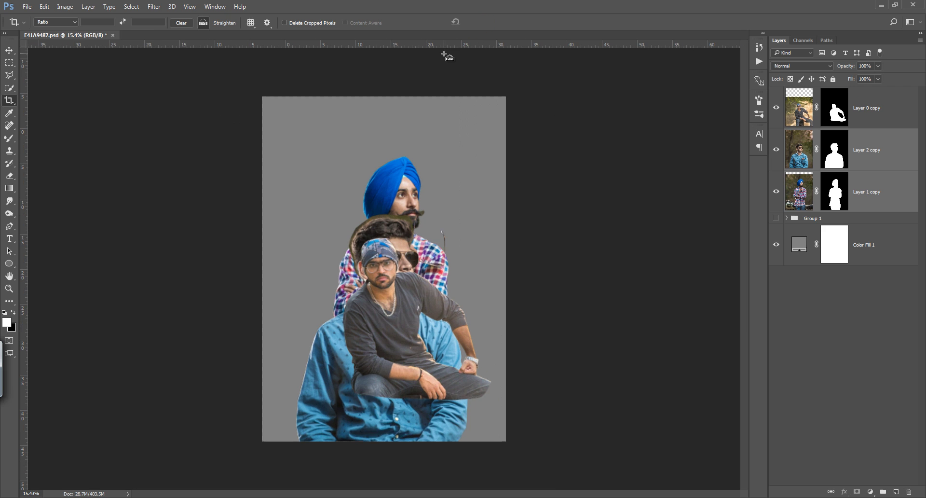
Step: Hide the other two men, nudge Layer 0 copy up-left, and disable its layer mask
{"action": "left_click", "coordinate": [802, 117]}
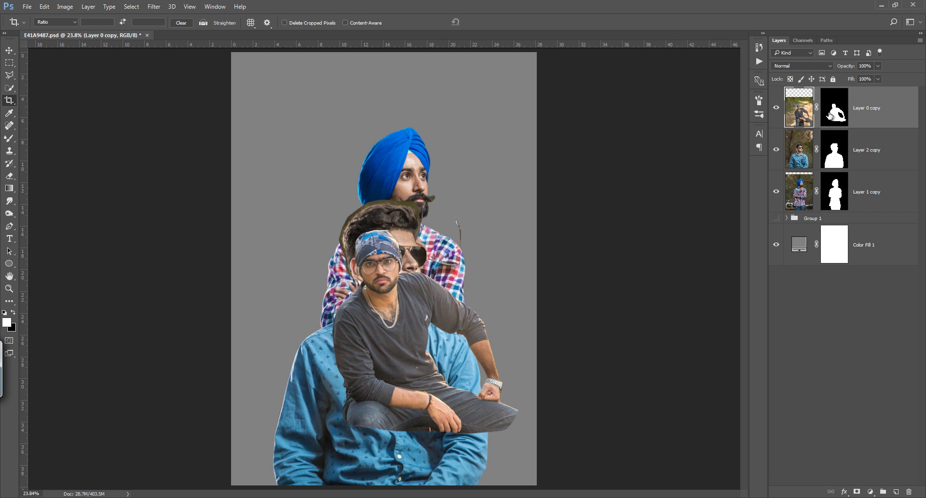
{"action": "left_click_drag", "start_coordinate": [776, 188], "coordinate": [791, 169]}
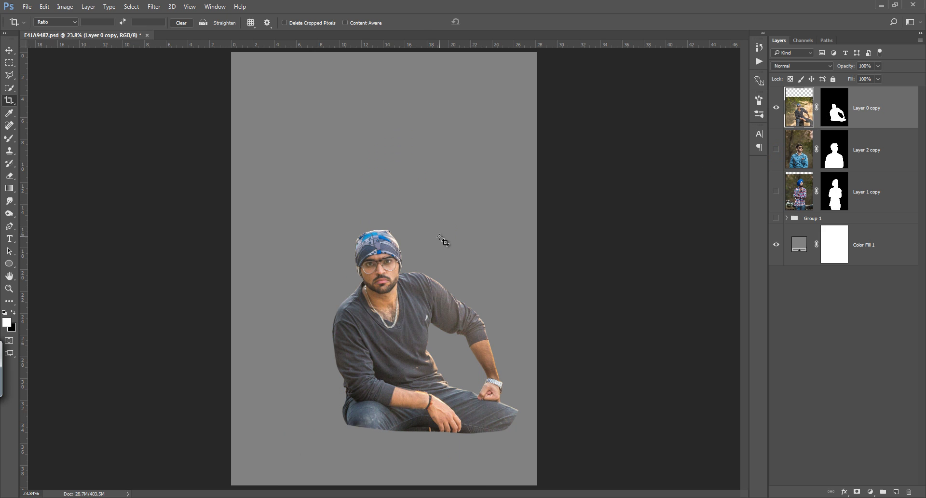
{"action": "key", "text": "v"}
{"action": "left_click_drag", "start_coordinate": [438, 241], "coordinate": [421, 219]}
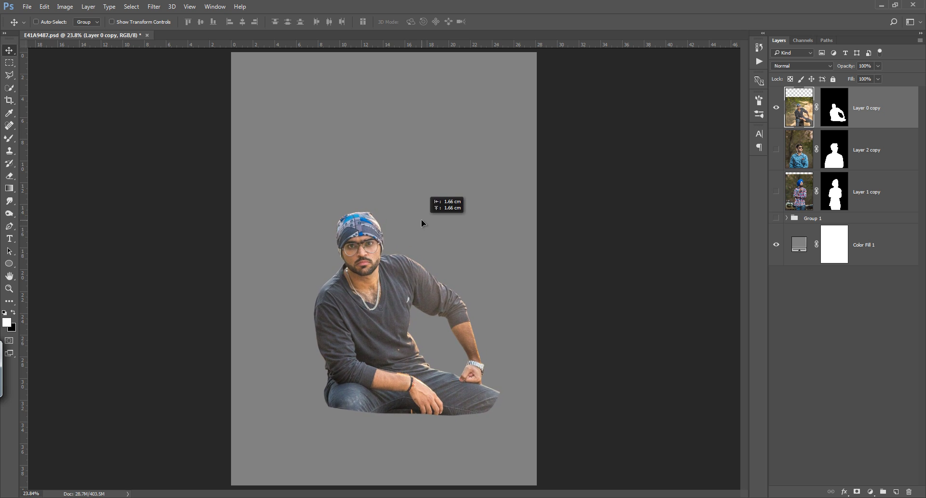
{"action": "right_click", "coordinate": [840, 101]}
{"action": "left_click", "coordinate": [849, 107]}
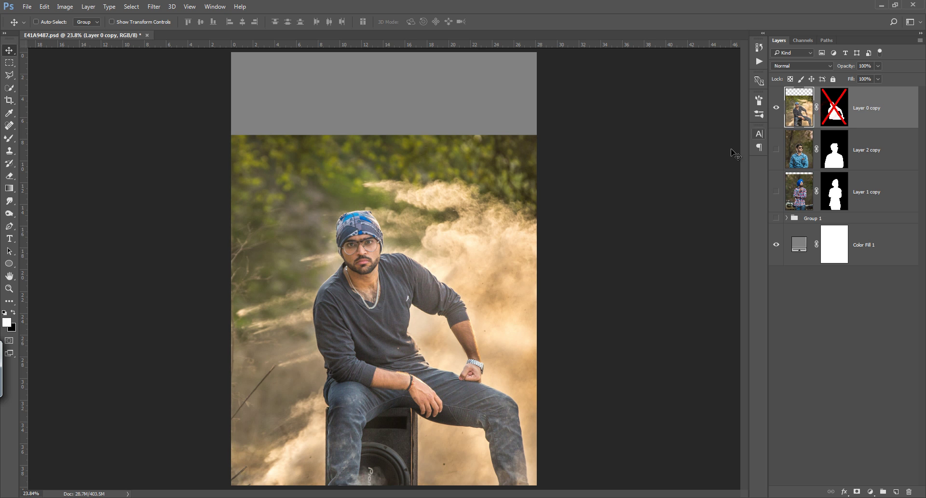
Step: Move the seated man's full photo up and to the left
{"action": "left_click_drag", "start_coordinate": [417, 265], "coordinate": [388, 212]}
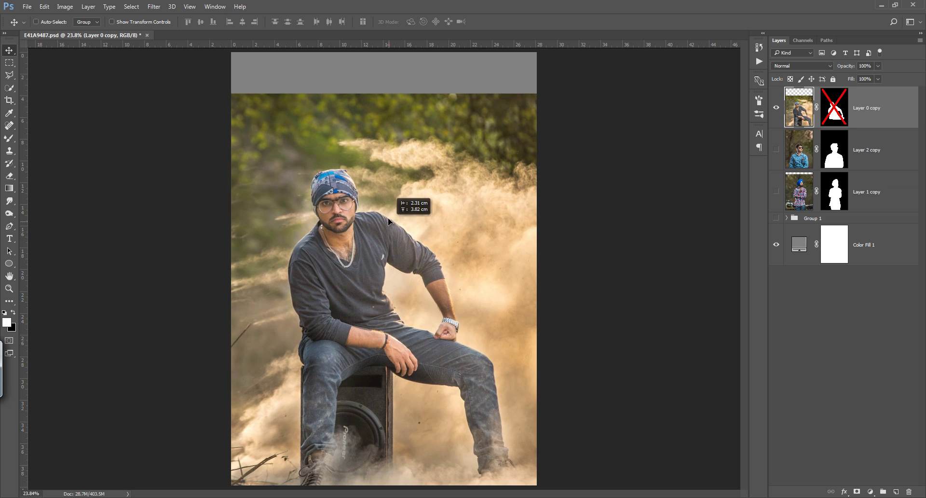
{"action": "left_click_drag", "start_coordinate": [388, 212], "coordinate": [387, 205]}
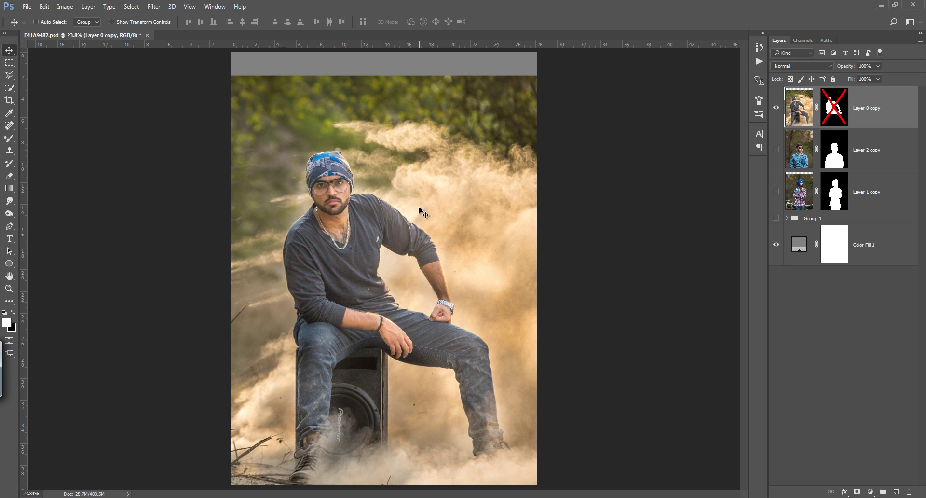
{"action": "key", "text": "ctrl"}
Step: Scale the photo to about 81%, reposition it, and re-enable its cutout mask
{"action": "key", "text": "ctrl+t"}
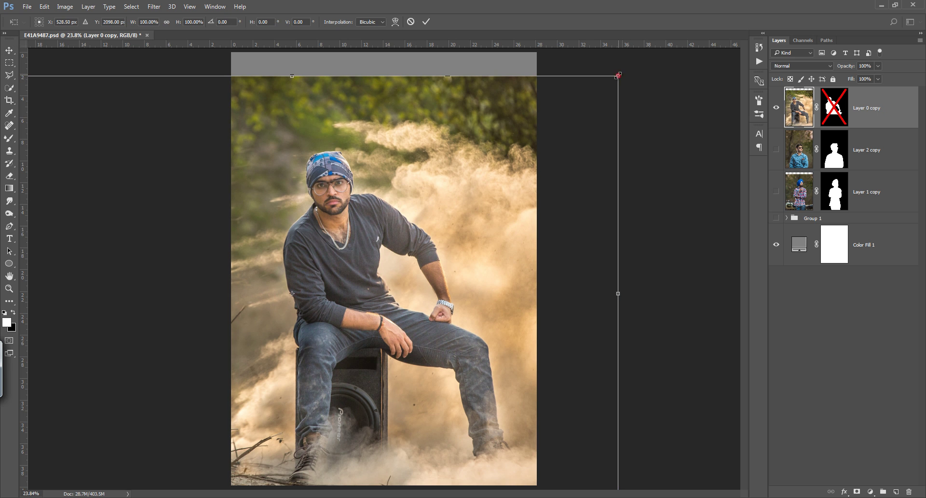
{"action": "left_click_drag", "start_coordinate": [618, 75], "coordinate": [556, 118]}
{"action": "mouse_move", "coordinate": [508, 186]}
{"action": "left_mouse_down"}
{"action": "mouse_move", "coordinate": [548, 186]}
{"action": "mouse_move", "coordinate": [519, 195]}
{"action": "left_mouse_up"}
{"action": "left_click_drag", "start_coordinate": [600, 111], "coordinate": [576, 130]}
{"action": "left_click_drag", "start_coordinate": [522, 190], "coordinate": [558, 176]}
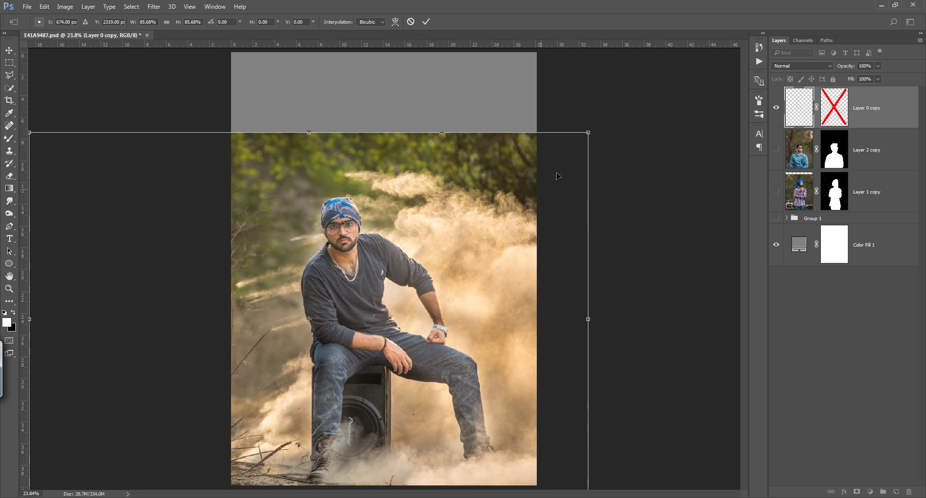
{"action": "left_click_drag", "start_coordinate": [588, 133], "coordinate": [567, 144]}
{"action": "left_click_drag", "start_coordinate": [535, 193], "coordinate": [552, 196]}
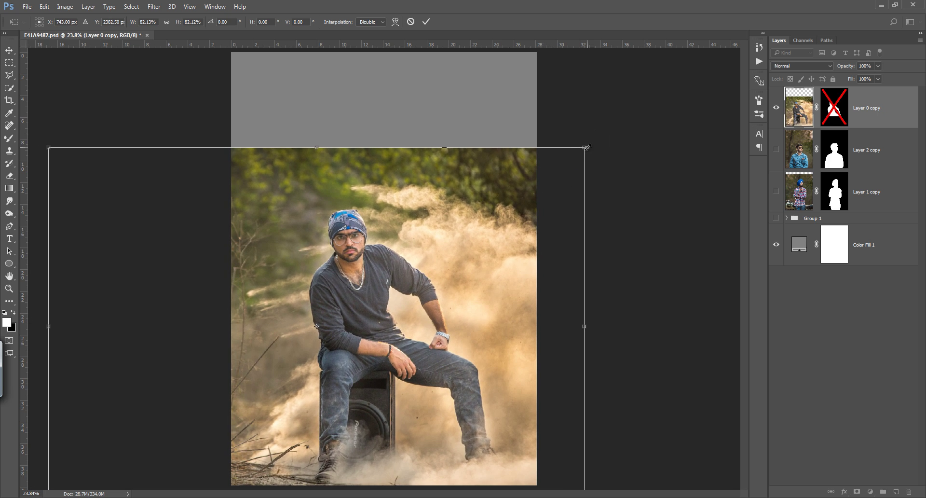
{"action": "left_click_drag", "start_coordinate": [586, 146], "coordinate": [580, 151]}
{"action": "left_click_drag", "start_coordinate": [548, 190], "coordinate": [557, 191]}
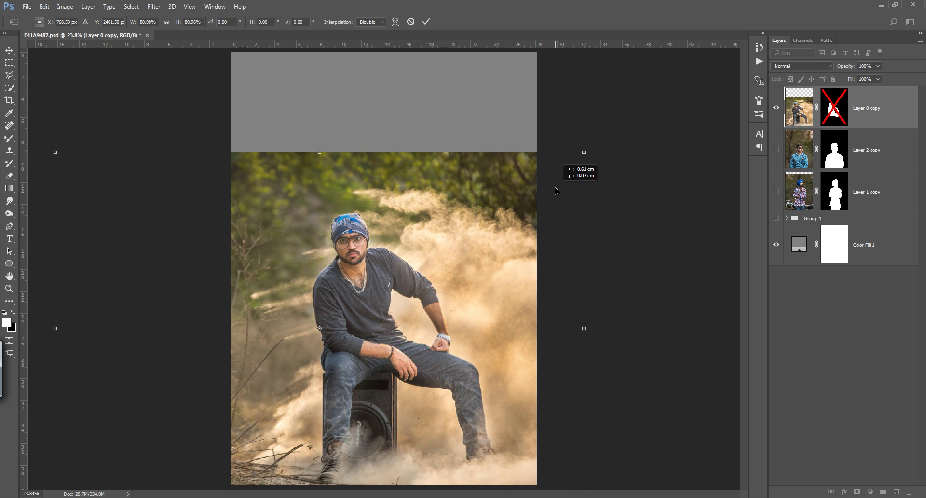
{"action": "left_click", "coordinate": [424, 22]}
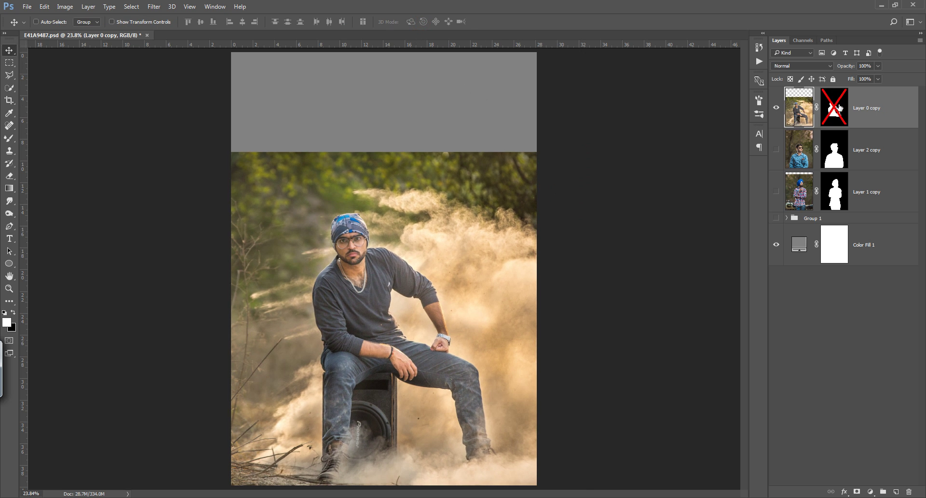
{"action": "right_click", "coordinate": [835, 107]}
{"action": "left_click", "coordinate": [828, 114]}
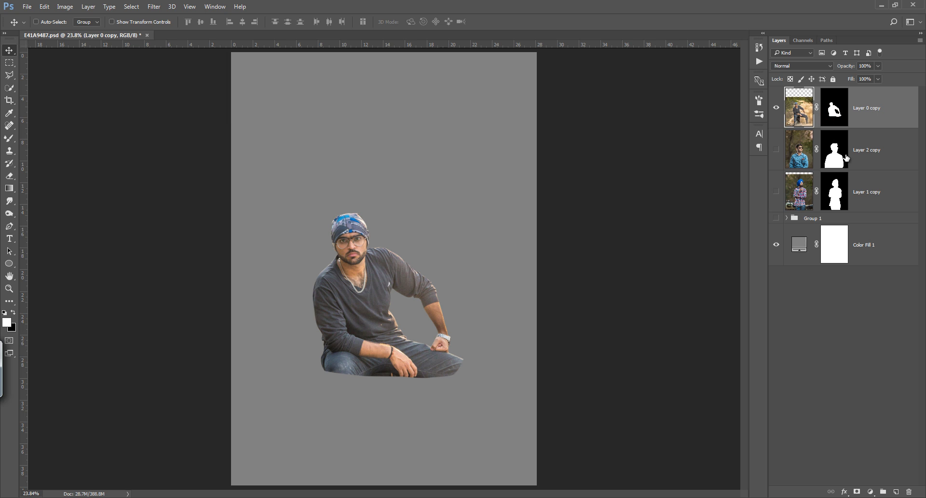
Step: Duplicate Layer 0 copy, then replace its cutout mask with a fresh white layer mask
{"action": "left_click_drag", "start_coordinate": [844, 161], "coordinate": [839, 148]}
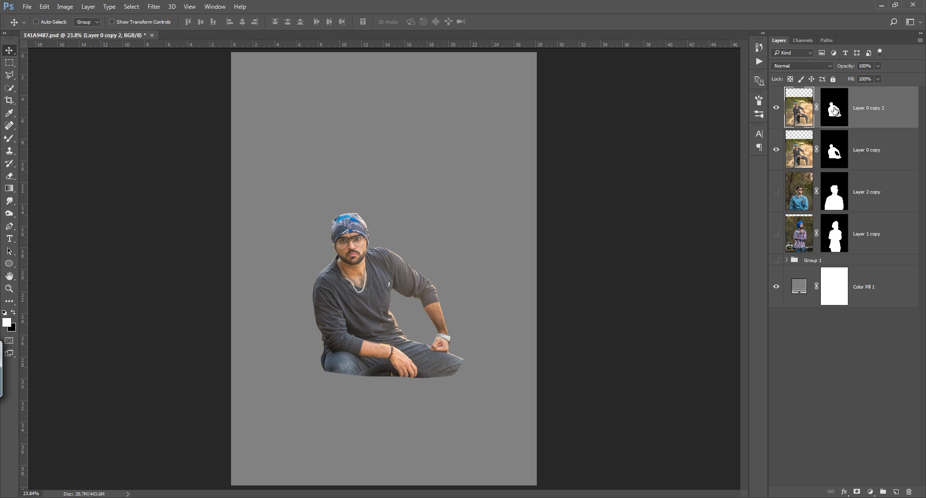
{"action": "left_click", "coordinate": [831, 147]}
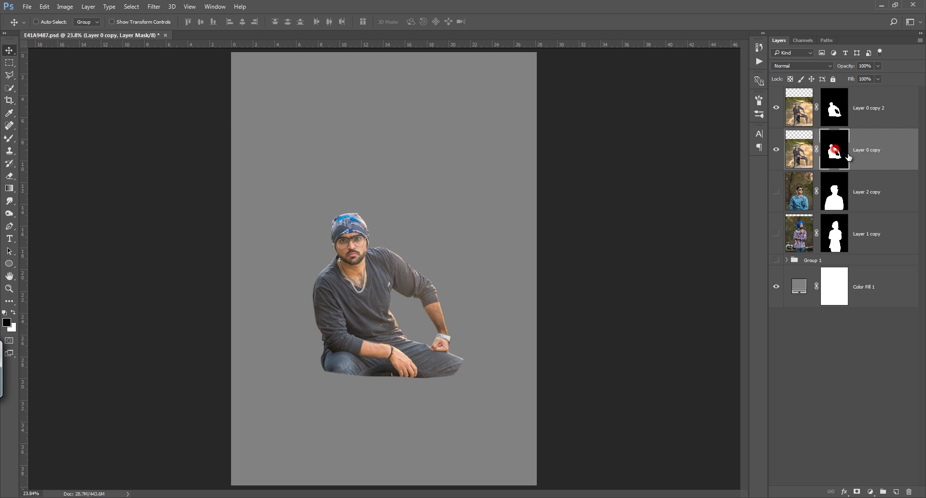
{"action": "right_click", "coordinate": [831, 149]}
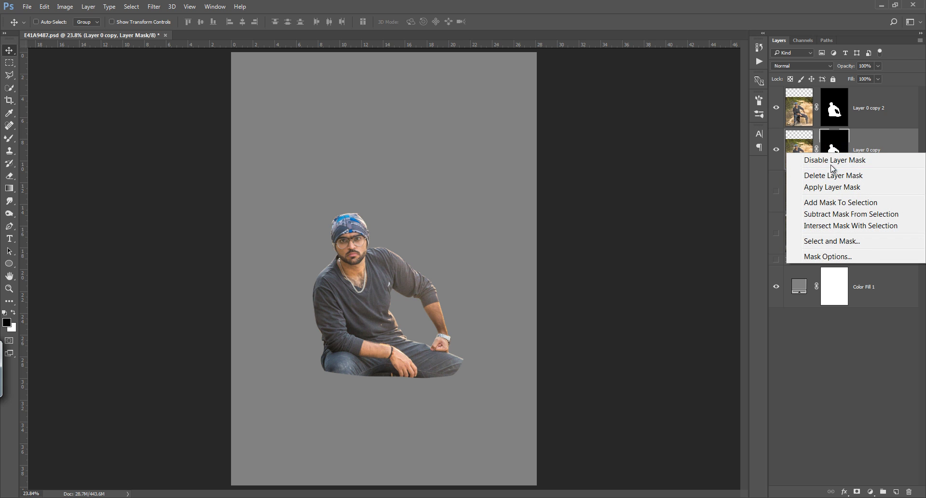
{"action": "left_click", "coordinate": [834, 176]}
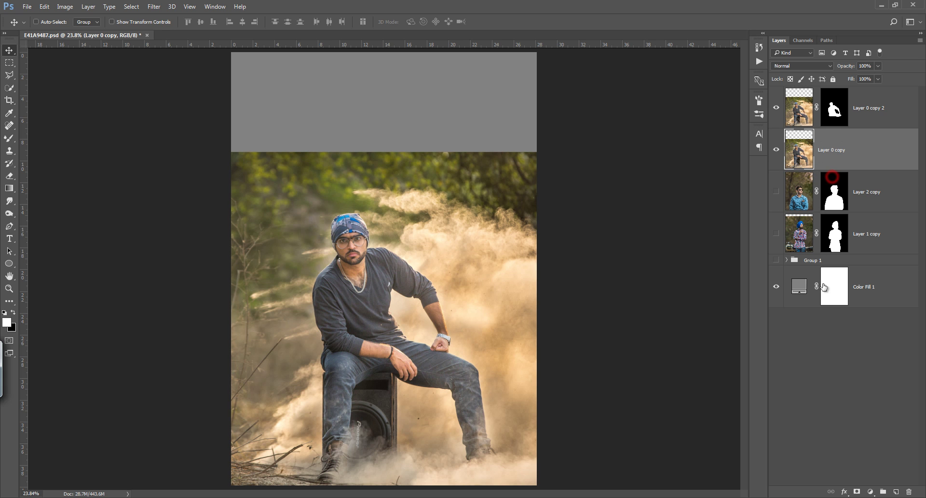
{"action": "left_click", "coordinate": [858, 491]}
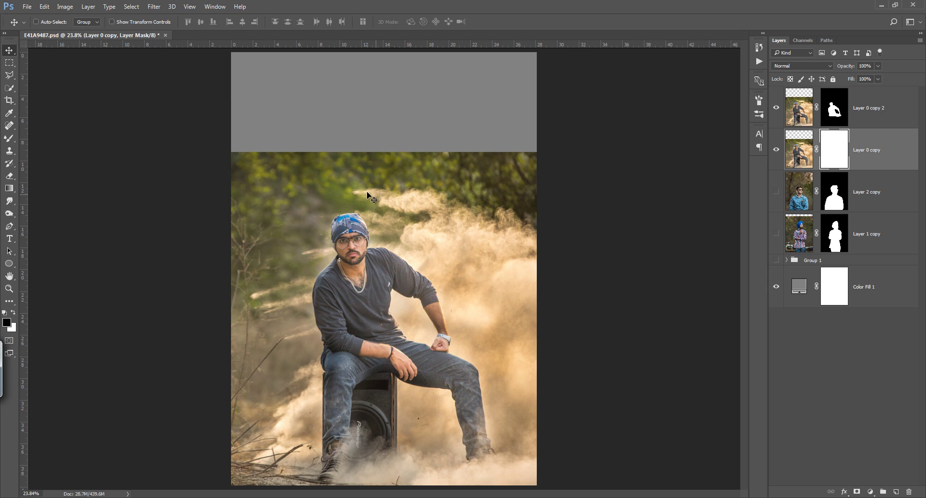
{"action": "left_click", "coordinate": [8, 140]}
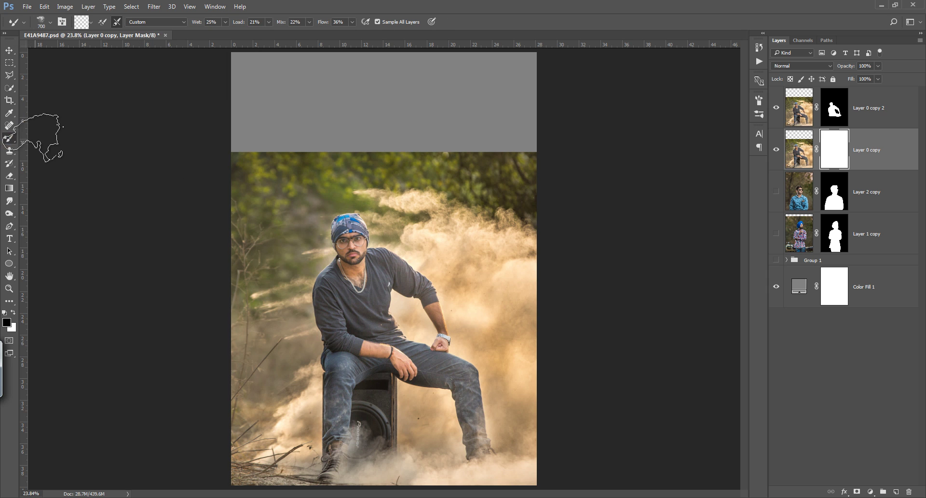
Step: Paint smoke haze into Layer 0 copy's mask with a 900 px smoke brush around head and arm
{"action": "right_click", "coordinate": [415, 173]}
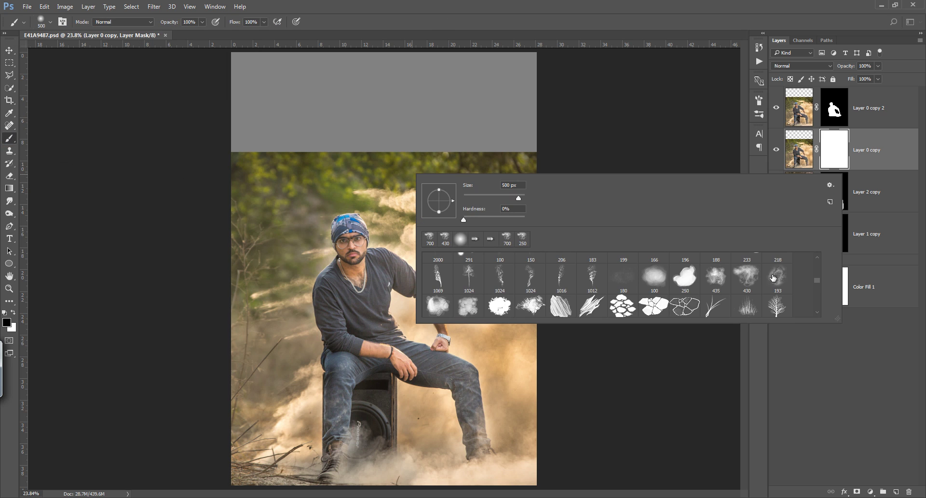
{"action": "left_click", "coordinate": [750, 272]}
{"action": "left_click", "coordinate": [722, 21]}
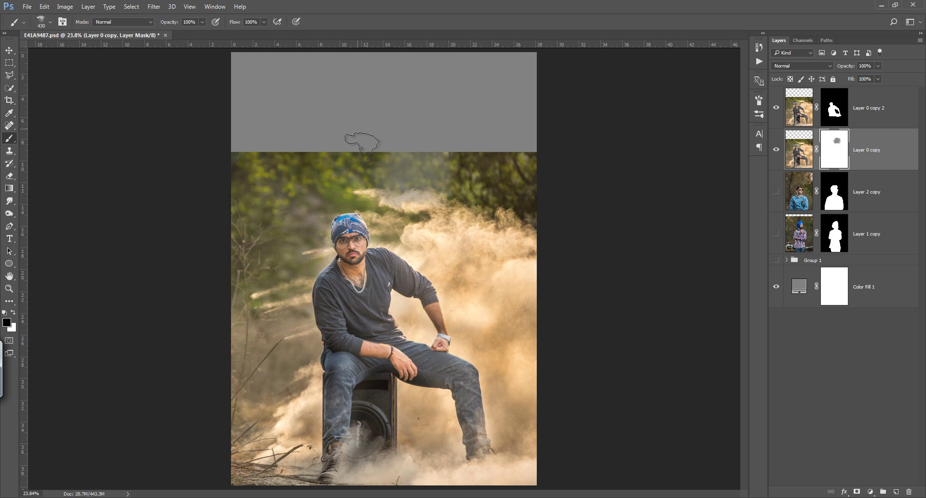
{"action": "key", "text": "bracketright"}
{"action": "key", "text": "bracketright"}
{"action": "key", "text": "bracketright"}
{"action": "left_click_drag", "start_coordinate": [362, 174], "coordinate": [239, 207]}
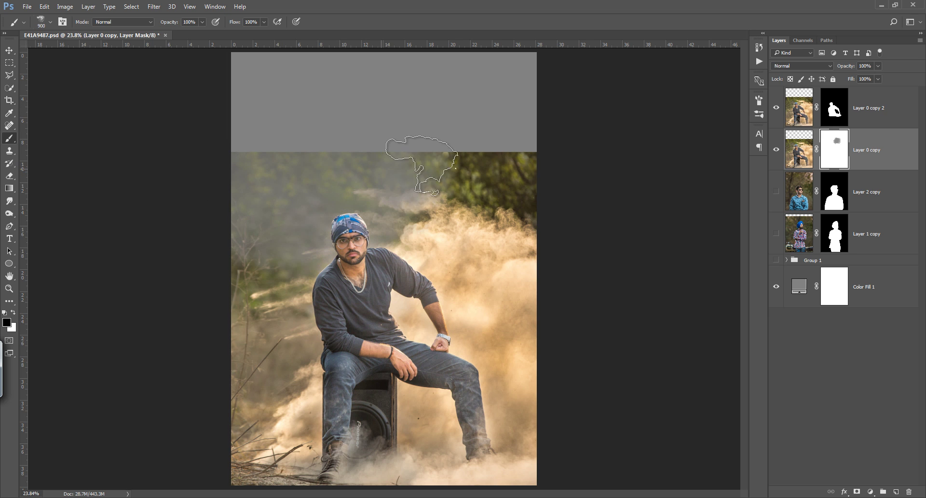
{"action": "left_click", "coordinate": [480, 176]}
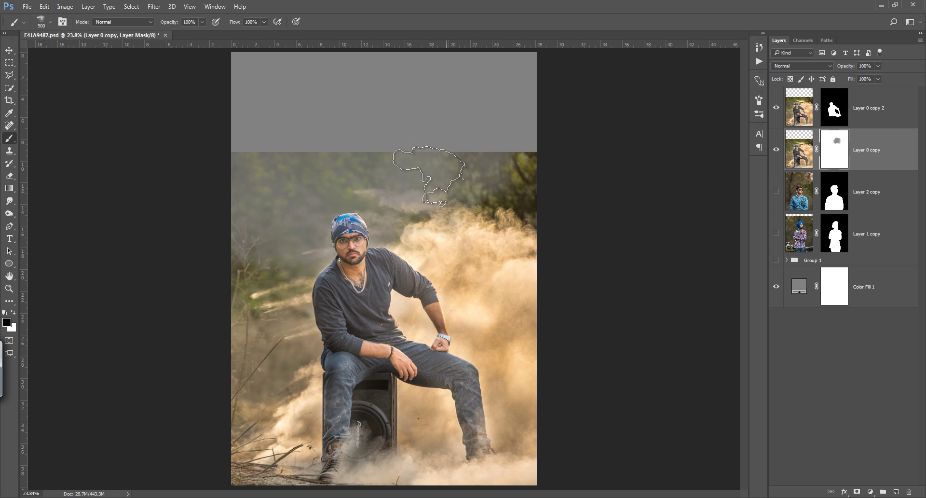
{"action": "left_click_drag", "start_coordinate": [439, 218], "coordinate": [495, 147]}
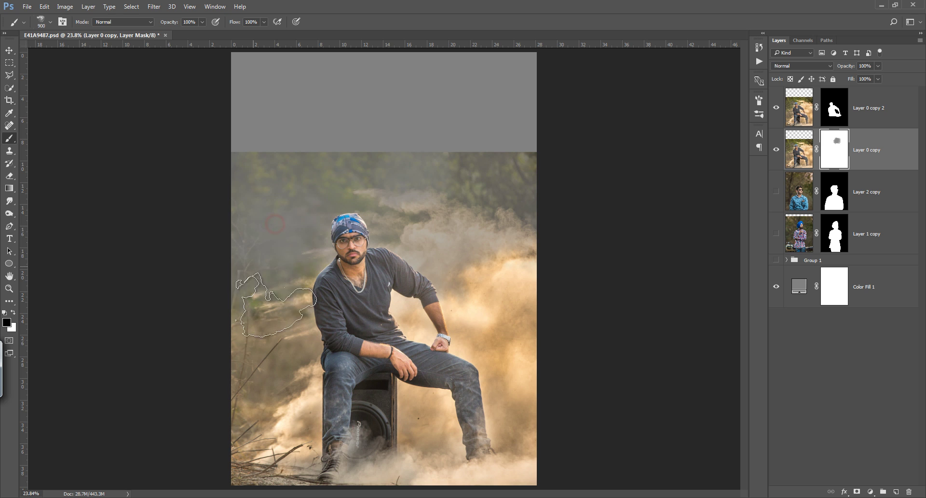
{"action": "left_click", "coordinate": [341, 269]}
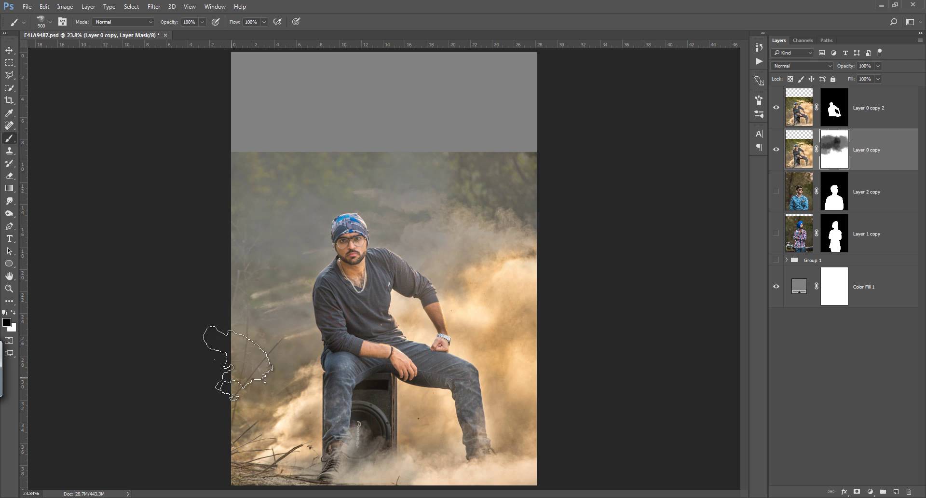
{"action": "left_click", "coordinate": [423, 222]}
{"action": "left_click_drag", "start_coordinate": [423, 221], "coordinate": [521, 260]}
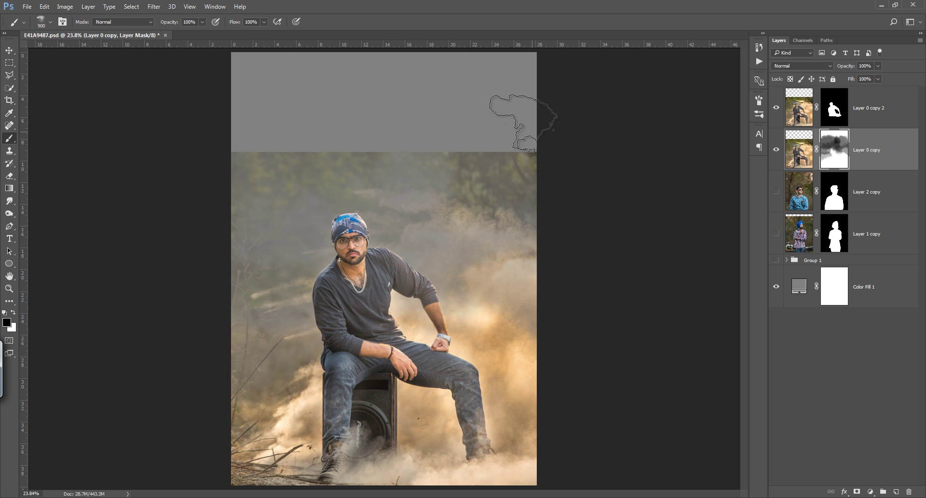
Step: Fade the upper canvas and dust edges into fog with a 1100 px soft round brush at 33% opacity
{"action": "key", "text": "bracketright"}
{"action": "key", "text": "bracketright"}
{"action": "right_click", "coordinate": [376, 141]}
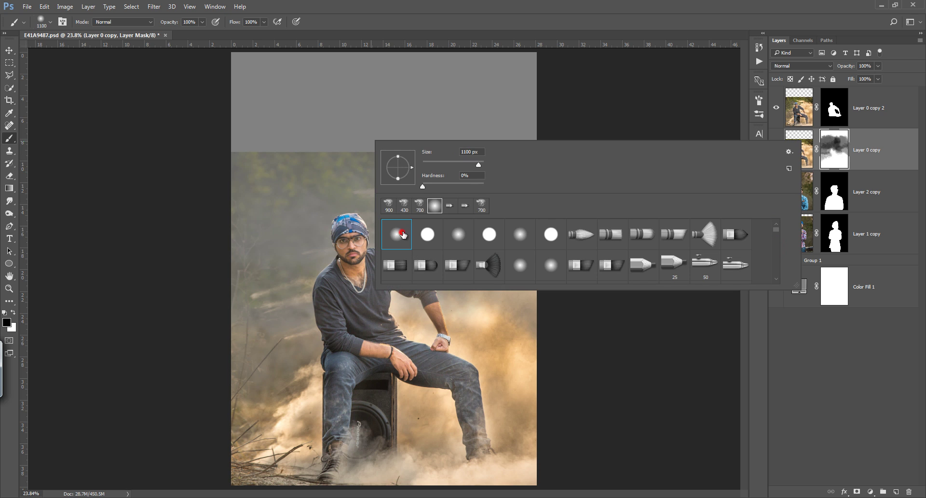
{"action": "left_click", "coordinate": [597, 19]}
{"action": "left_click_drag", "start_coordinate": [558, 166], "coordinate": [231, 198]}
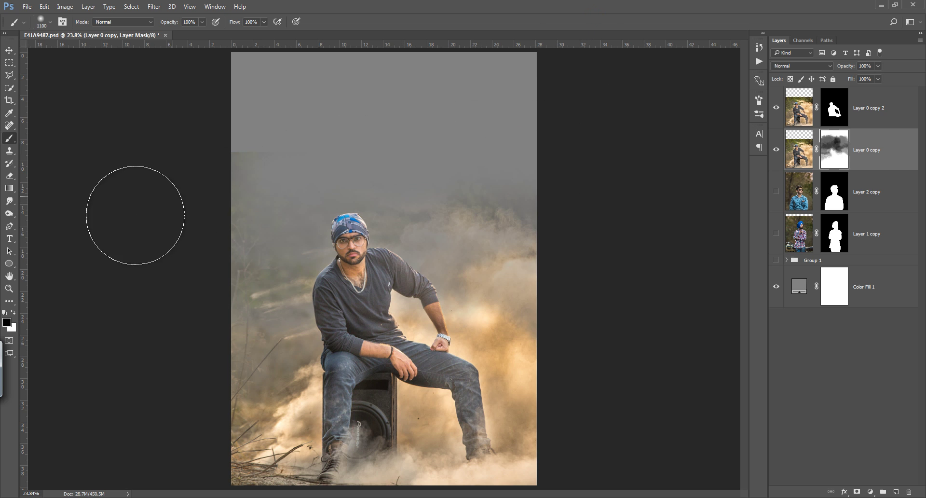
{"action": "left_click_drag", "start_coordinate": [214, 279], "coordinate": [441, 144]}
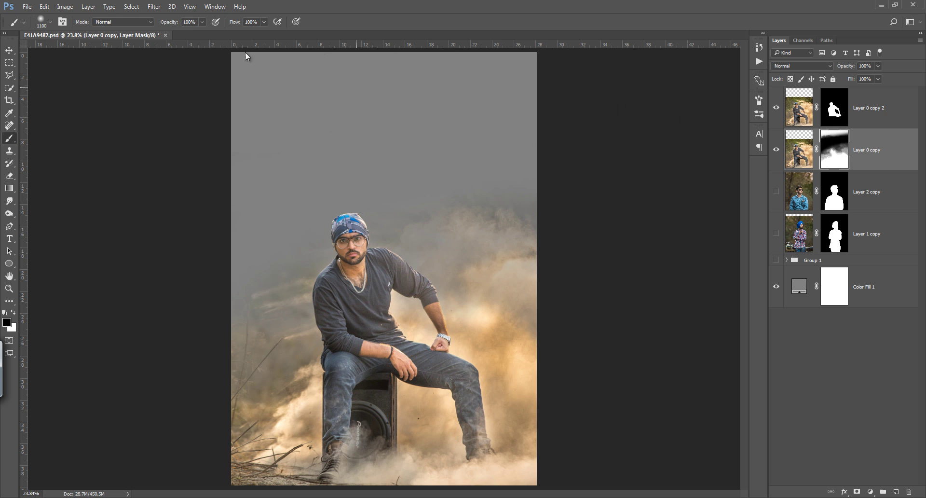
{"action": "left_click_drag", "start_coordinate": [140, 25], "coordinate": [135, 25]}
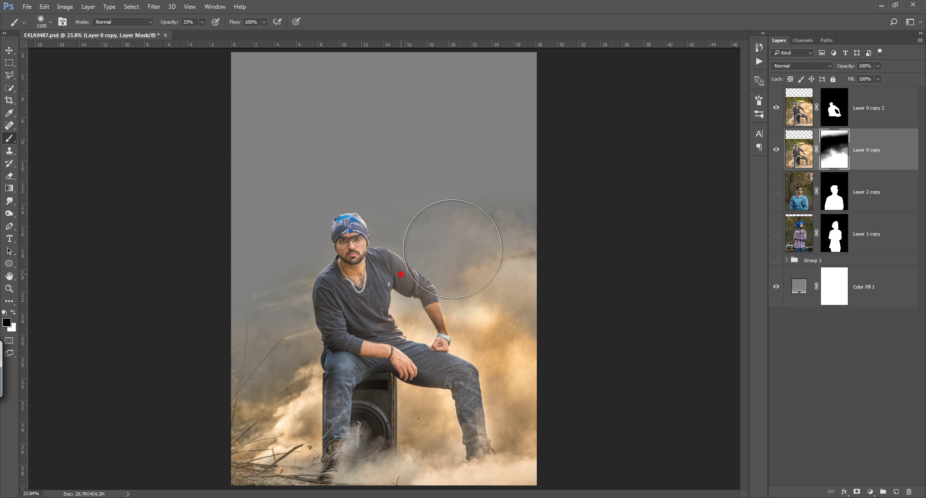
{"action": "mouse_move", "coordinate": [455, 248]}
{"action": "left_mouse_down"}
{"action": "mouse_move", "coordinate": [487, 285]}
{"action": "mouse_move", "coordinate": [524, 302]}
{"action": "left_mouse_up"}
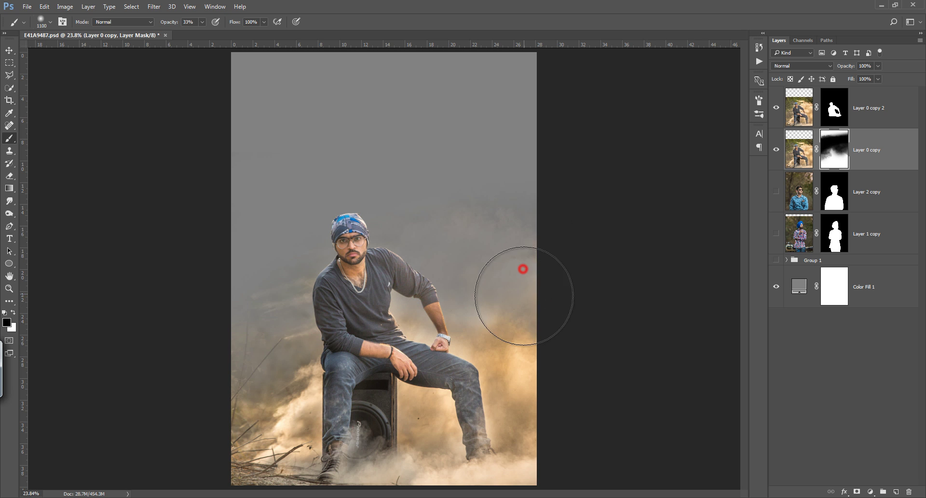
{"action": "left_click_drag", "start_coordinate": [337, 288], "coordinate": [232, 370]}
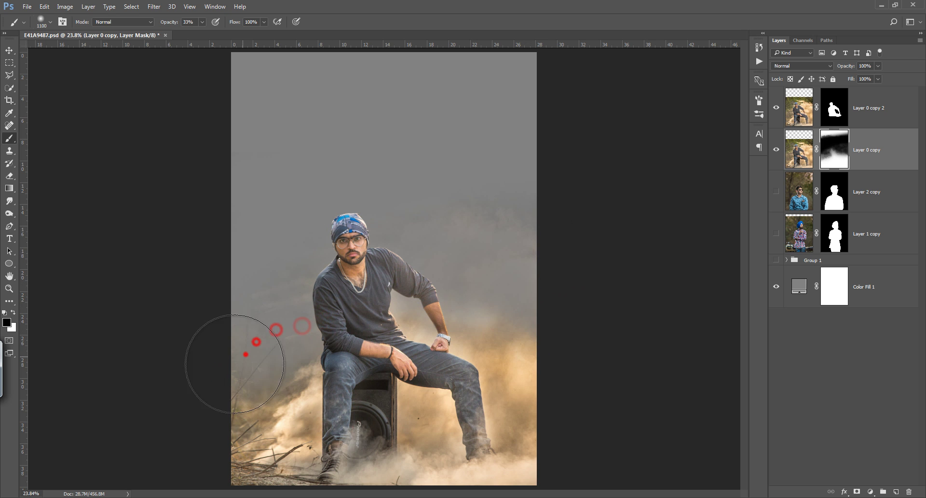
Step: Try darker tan, greyer and lighter beige tones for Color Fill 1, then cancel to keep grey
{"action": "double_click", "coordinate": [803, 286]}
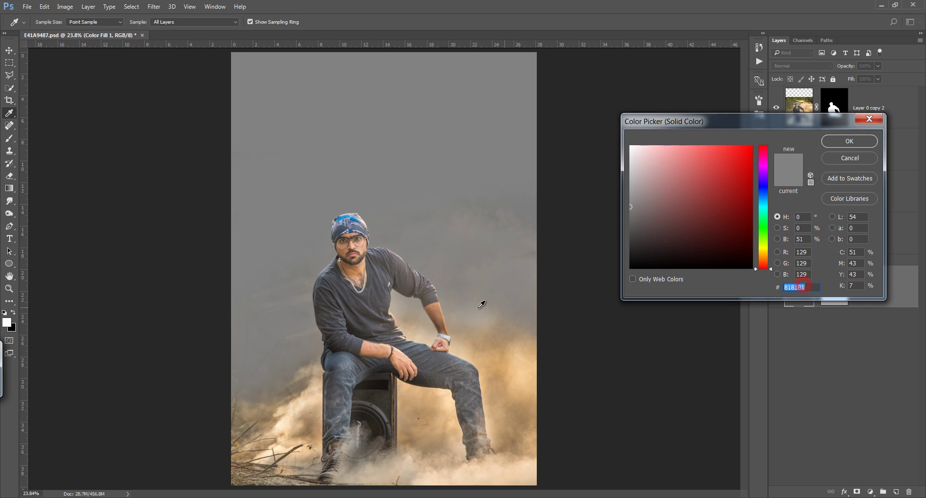
{"action": "left_click", "coordinate": [428, 341]}
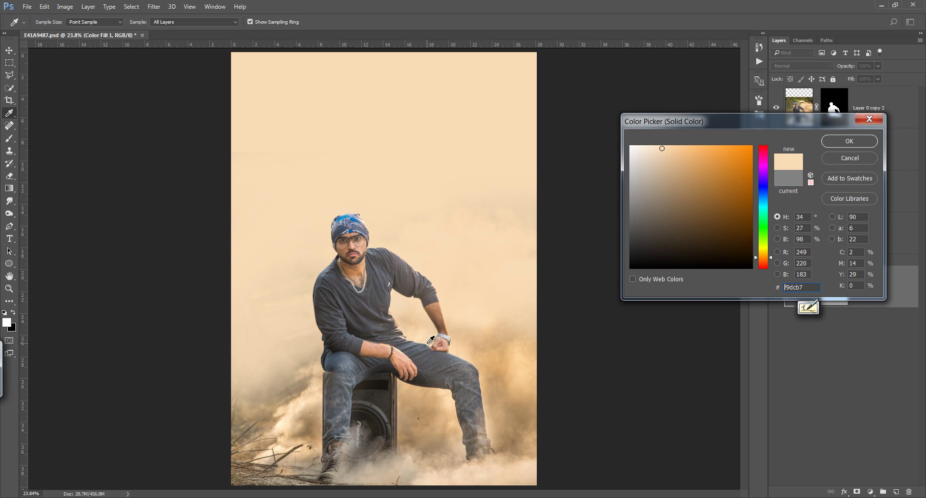
{"action": "left_click", "coordinate": [661, 173]}
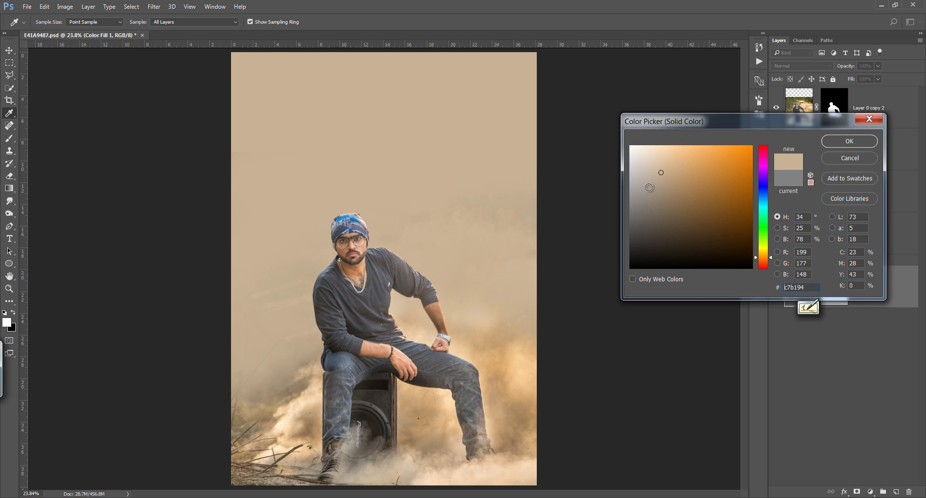
{"action": "left_click", "coordinate": [649, 188]}
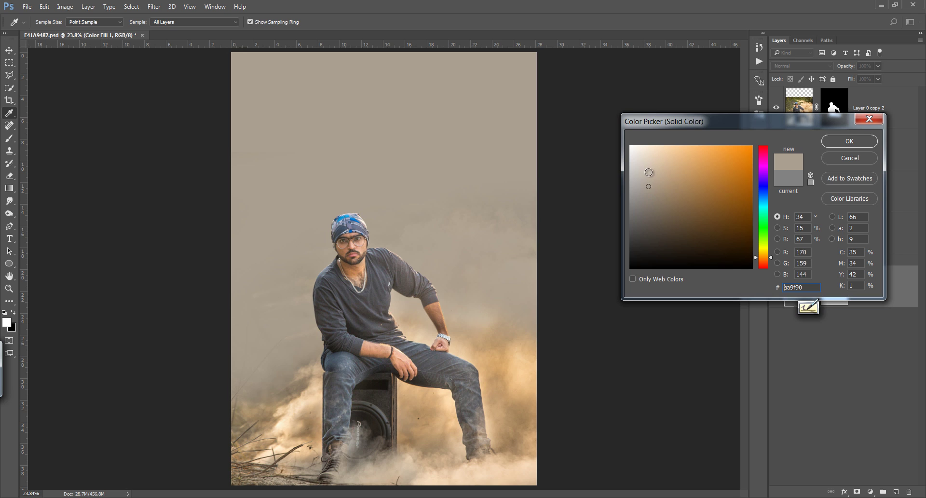
{"action": "left_click", "coordinate": [649, 172]}
{"action": "left_click", "coordinate": [835, 157]}
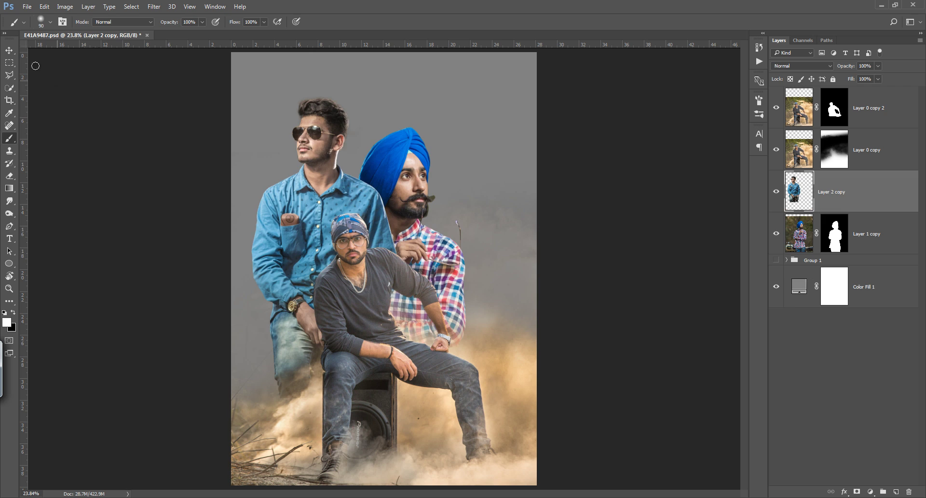
Step: Move the blue-shirted man down and scale him up to about 115%
{"action": "left_click", "coordinate": [10, 51]}
{"action": "left_click_drag", "start_coordinate": [446, 224], "coordinate": [447, 239]}
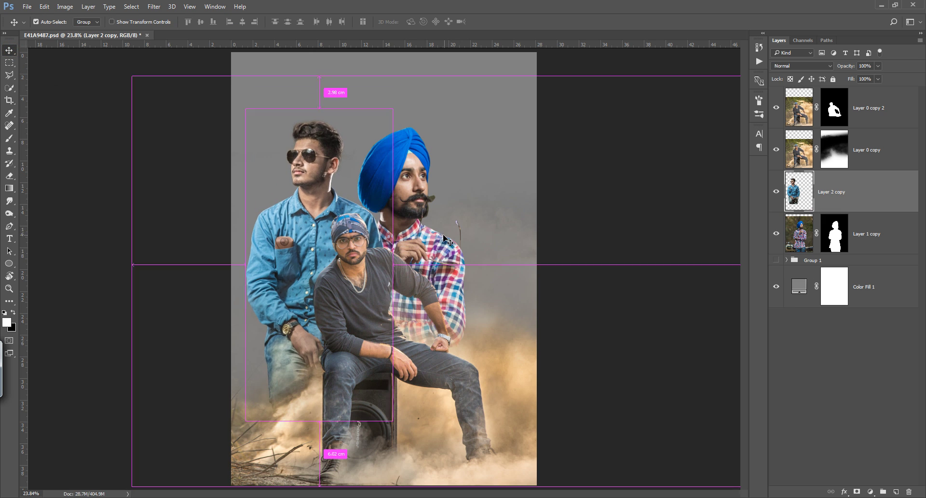
{"action": "key", "text": "ctrl+t"}
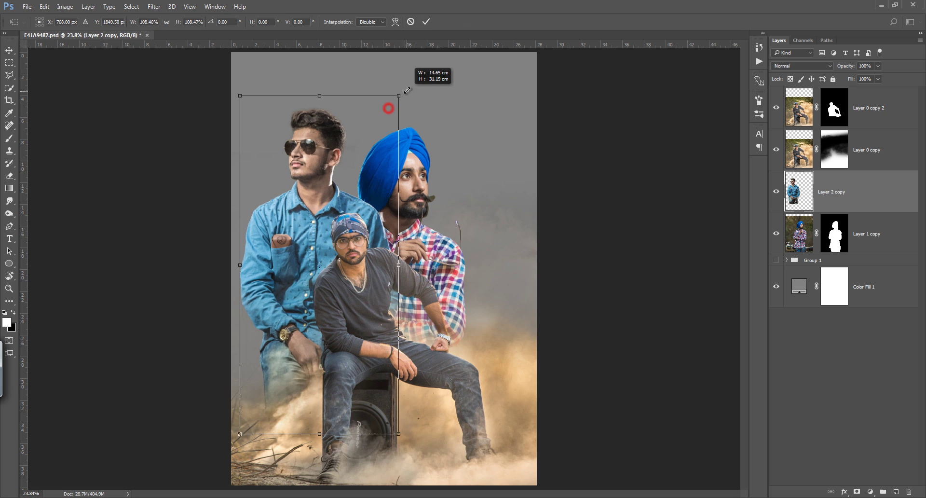
{"action": "left_click_drag", "start_coordinate": [391, 108], "coordinate": [402, 85]}
{"action": "left_click_drag", "start_coordinate": [396, 121], "coordinate": [403, 133]}
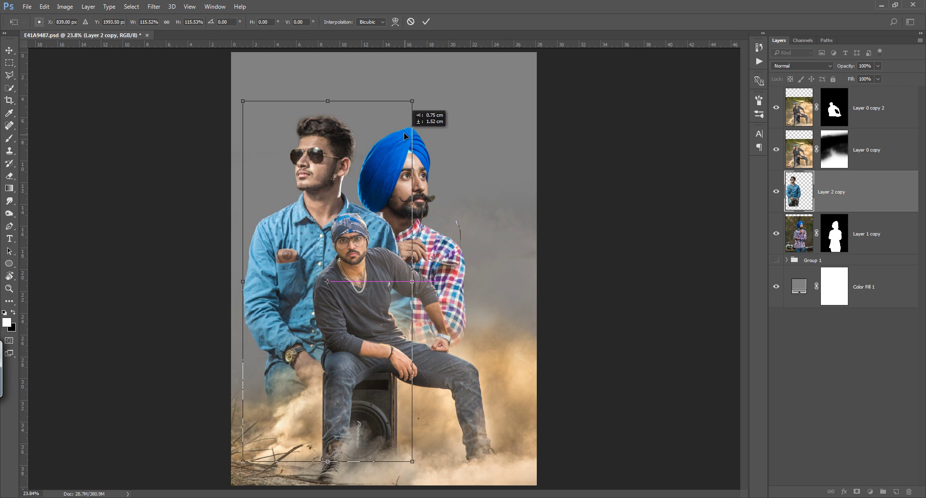
{"action": "left_click", "coordinate": [426, 21]}
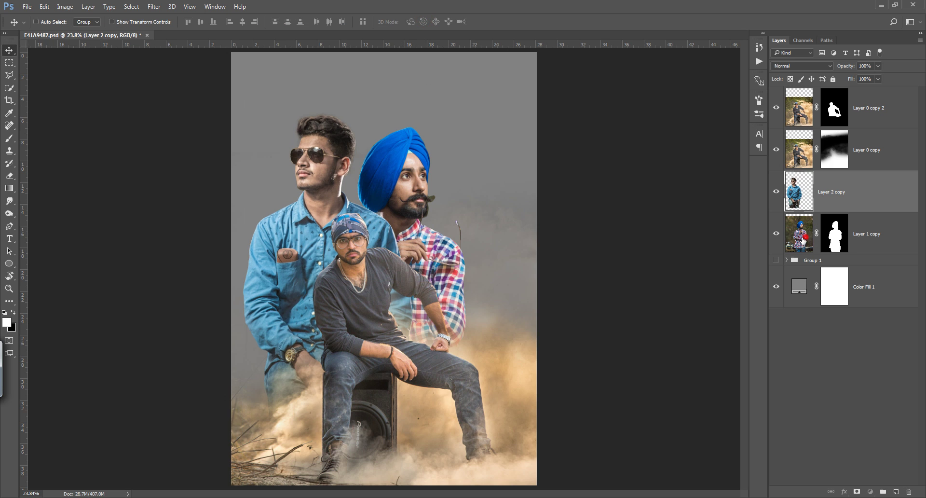
Step: Move the turbaned man up and to the right so his turban rises higher
{"action": "left_click", "coordinate": [440, 218], "text": "ctrl"}
{"action": "left_click_drag", "start_coordinate": [439, 218], "coordinate": [476, 178]}
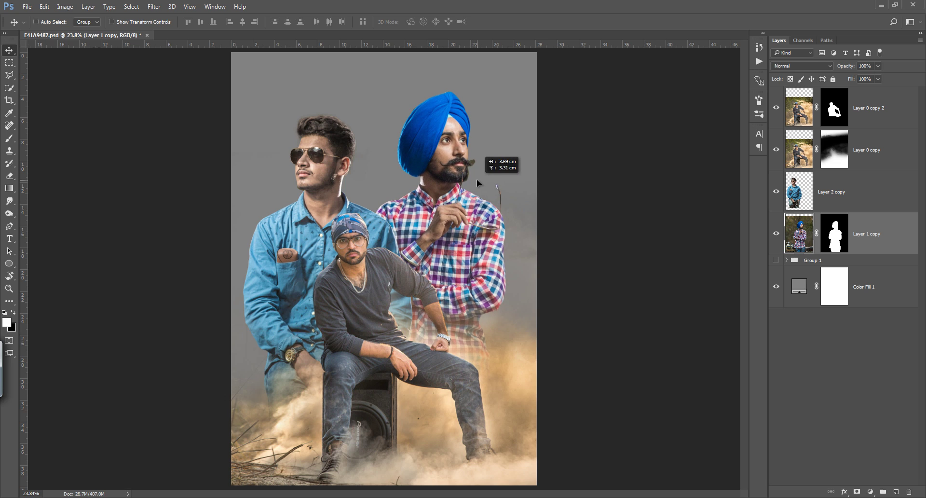
{"action": "left_click_drag", "start_coordinate": [476, 180], "coordinate": [477, 180]}
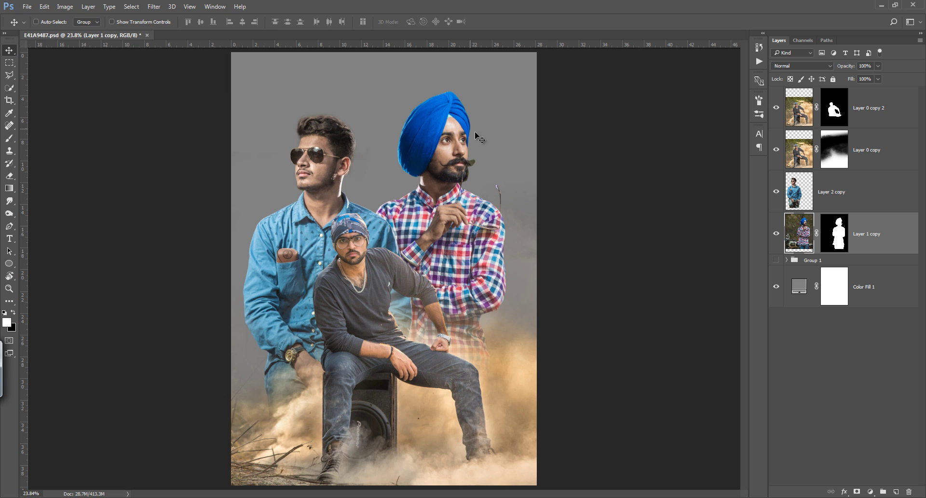
{"action": "left_click_drag", "start_coordinate": [444, 175], "coordinate": [203, 190]}
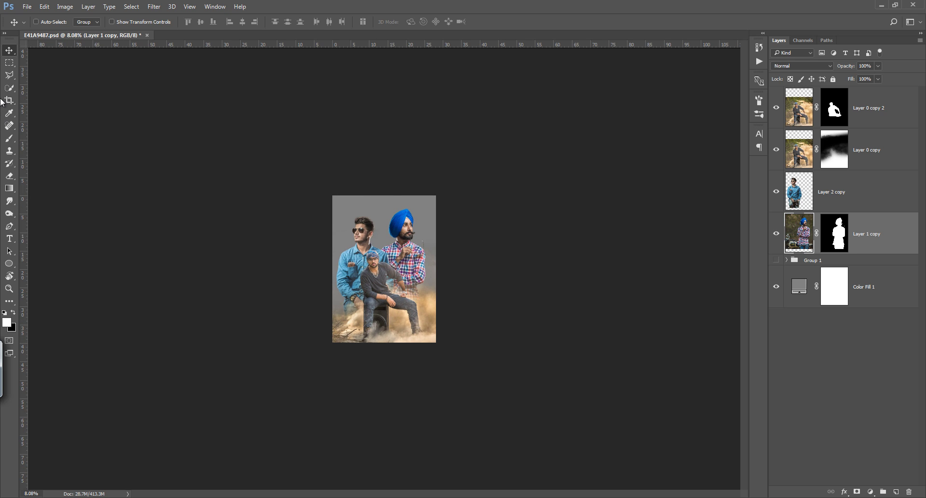
Step: Crop the canvas slightly at the top and fit the result in the window
{"action": "left_click", "coordinate": [16, 100]}
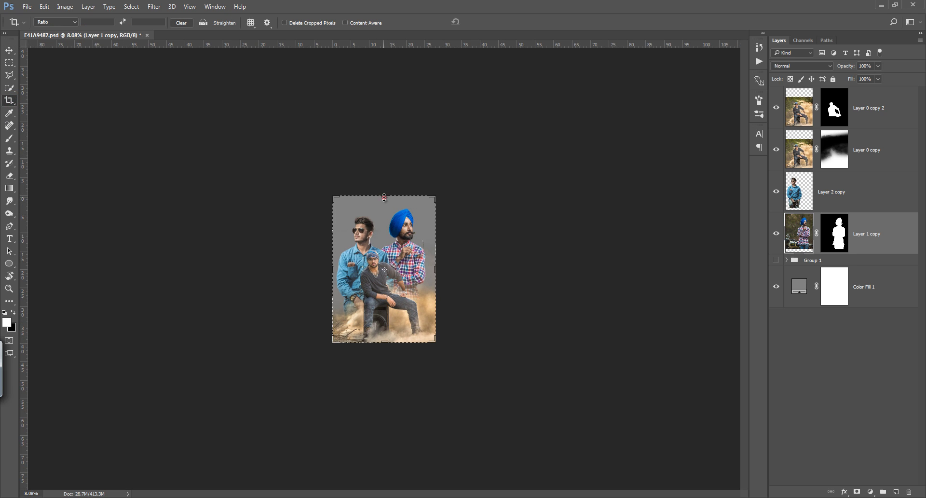
{"action": "left_click_drag", "start_coordinate": [384, 197], "coordinate": [385, 194]}
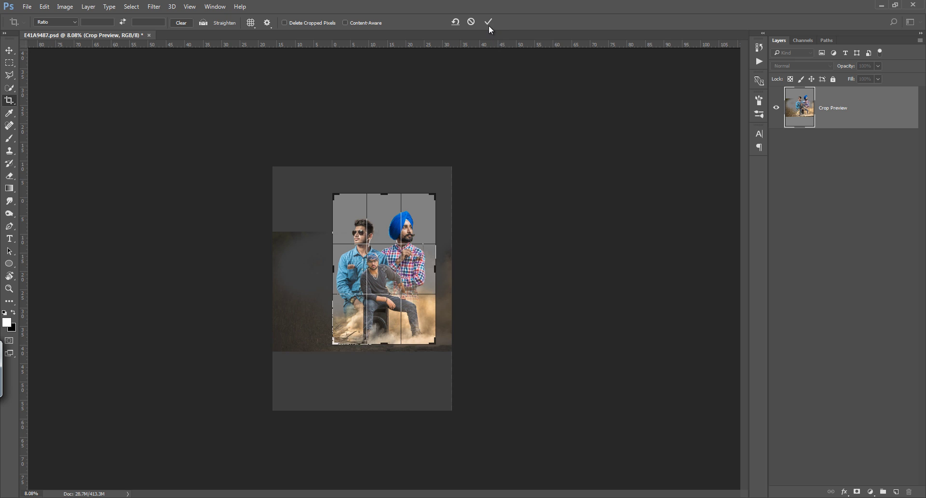
{"action": "left_click", "coordinate": [489, 23]}
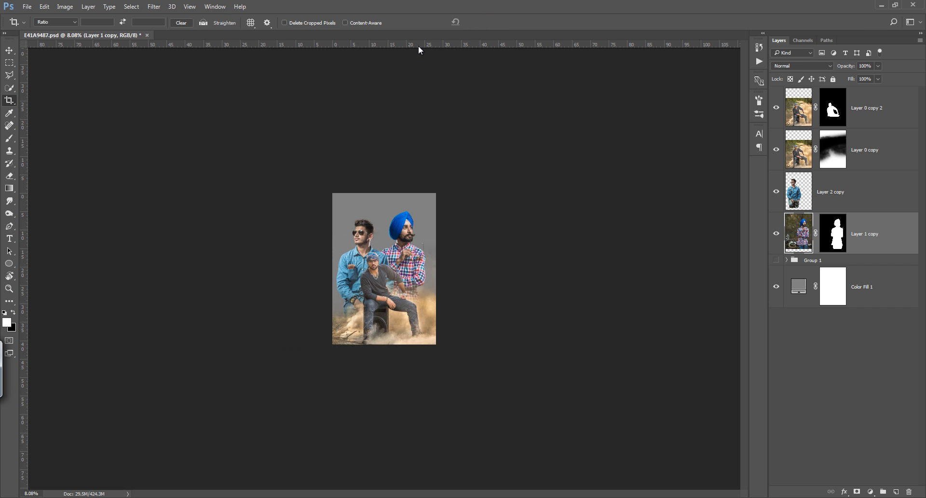
{"action": "key", "text": "ctrl+0"}
Step: Shrink the blue-shirted man to about 92% and move texture layer y lower in the stack
{"action": "left_click", "coordinate": [796, 191]}
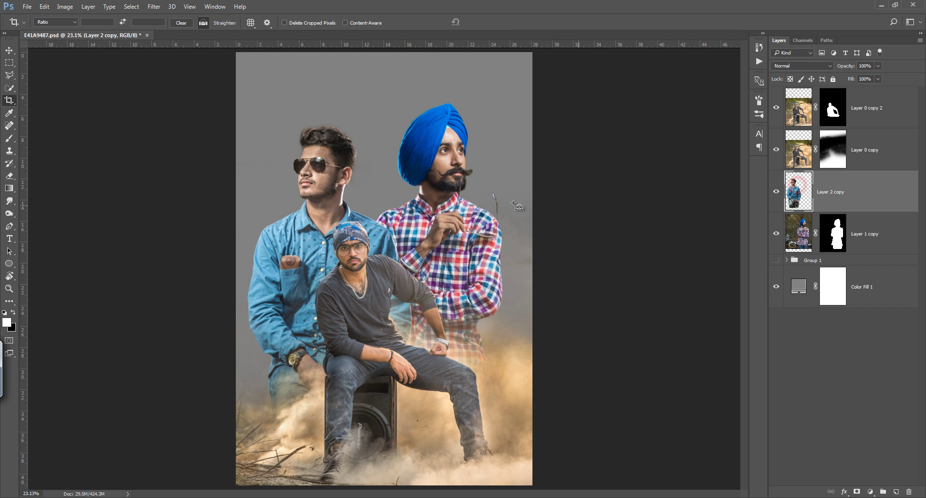
{"action": "key", "text": "ctrl+t"}
{"action": "left_click_drag", "start_coordinate": [411, 113], "coordinate": [404, 127]}
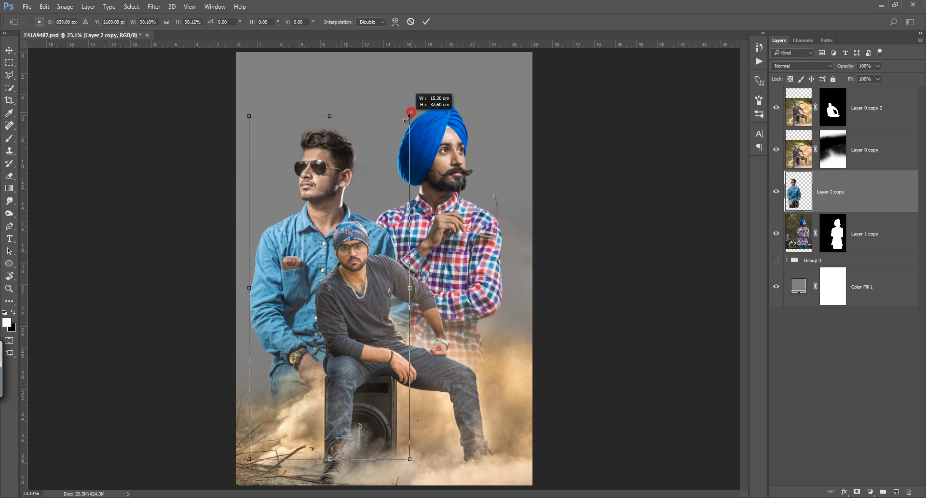
{"action": "left_click_drag", "start_coordinate": [379, 162], "coordinate": [378, 162]}
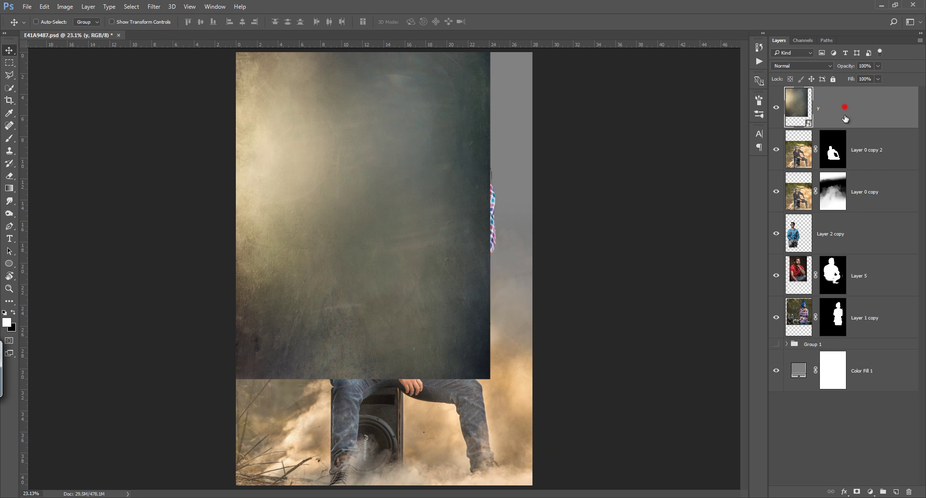
{"action": "left_click_drag", "start_coordinate": [845, 119], "coordinate": [842, 334]}
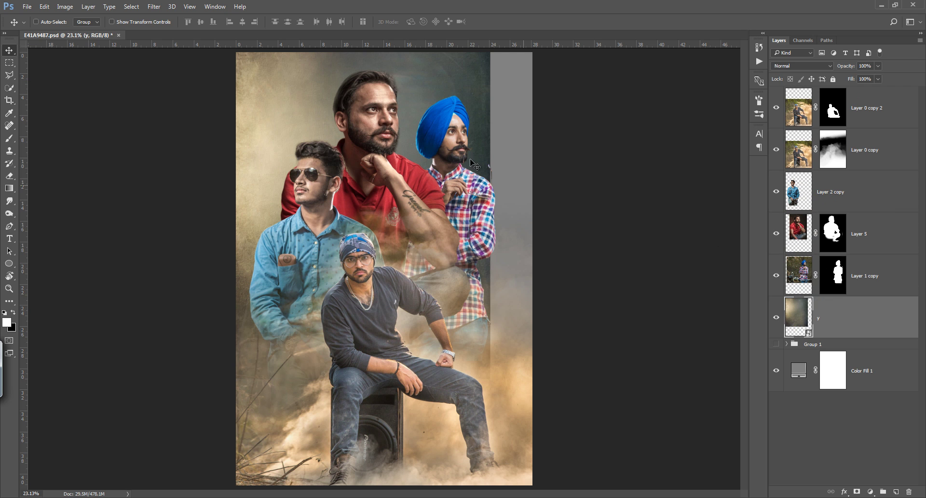
Step: Shift texture layer y right and transform it to about 27.7% so it covers the canvas
{"action": "left_click_drag", "start_coordinate": [437, 110], "coordinate": [439, 97]}
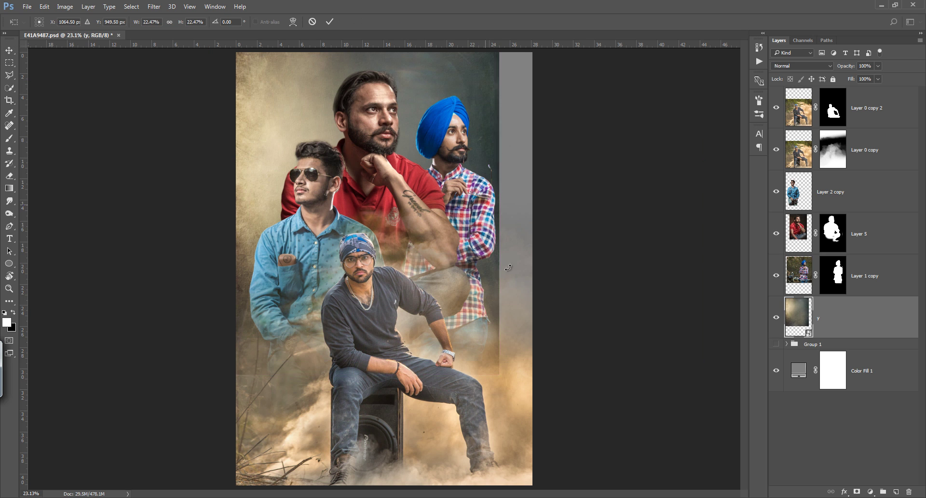
{"action": "key", "text": "ctrl+t"}
{"action": "left_click_drag", "start_coordinate": [500, 373], "coordinate": [535, 428]}
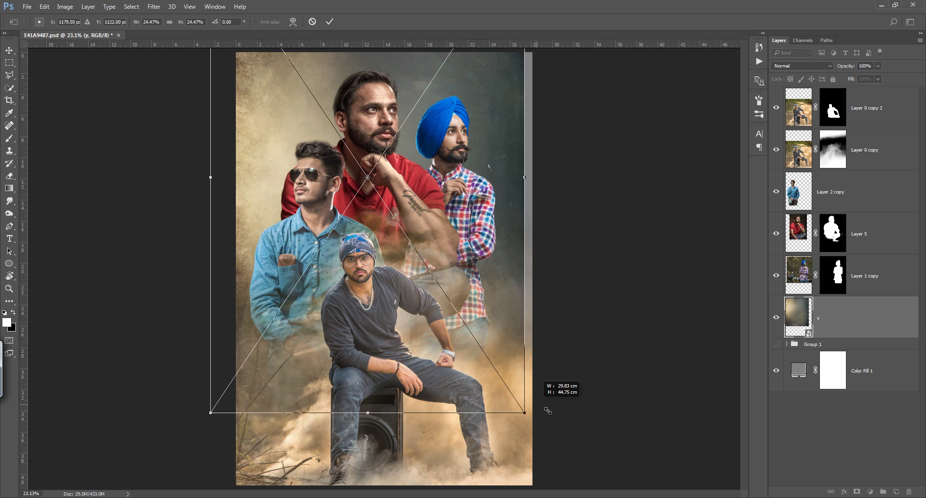
{"action": "left_click_drag", "start_coordinate": [502, 361], "coordinate": [474, 304]}
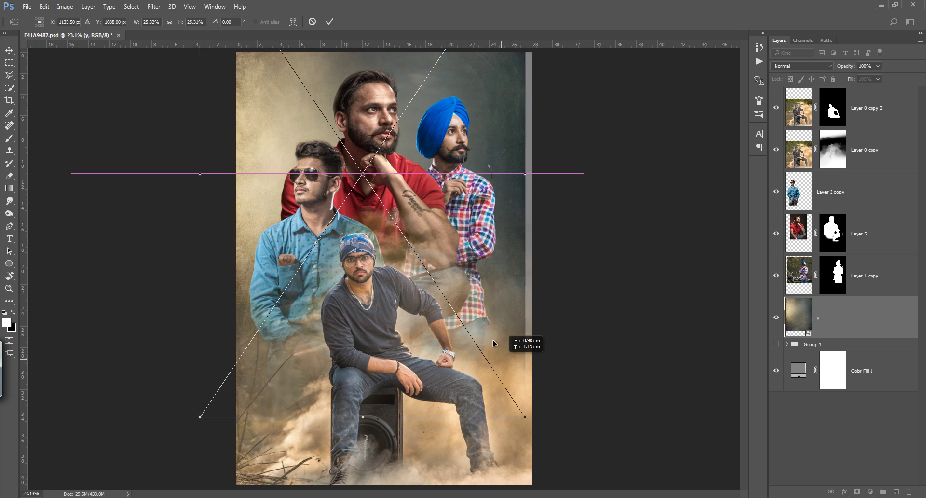
{"action": "left_click_drag", "start_coordinate": [508, 372], "coordinate": [532, 411]}
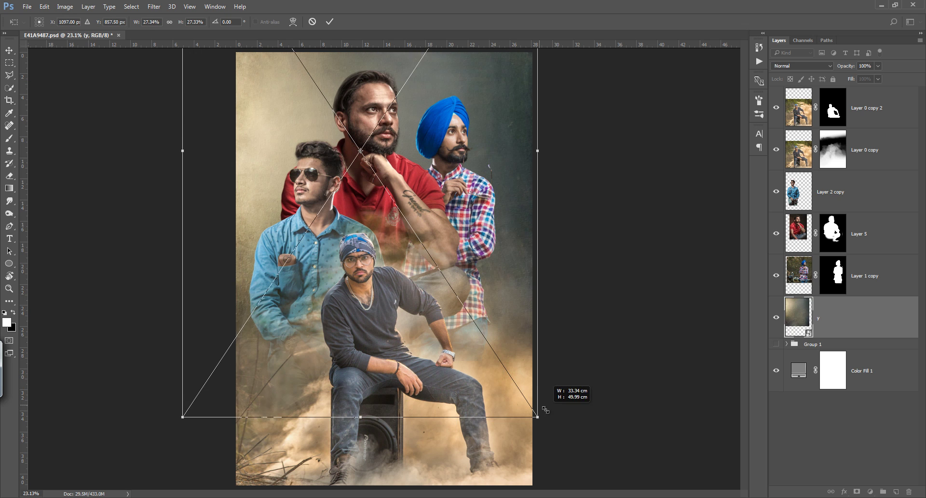
{"action": "left_click_drag", "start_coordinate": [518, 371], "coordinate": [517, 375]}
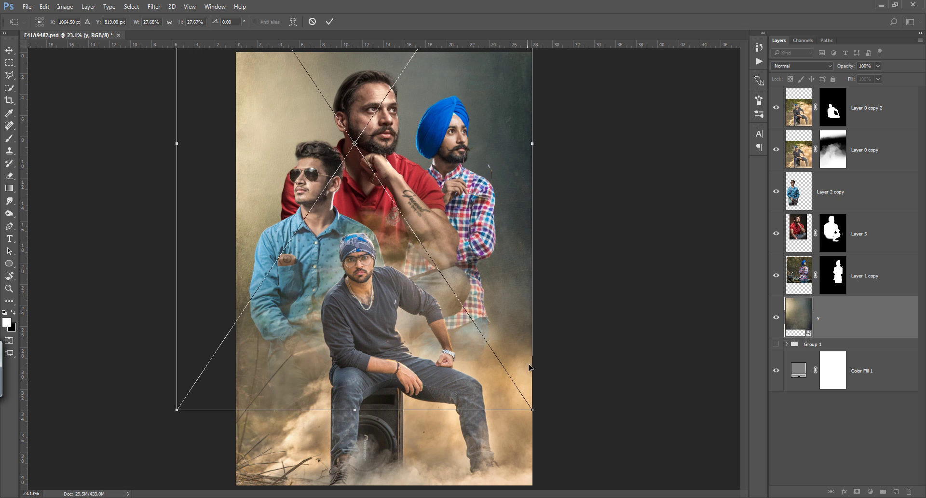
{"action": "left_click", "coordinate": [330, 22]}
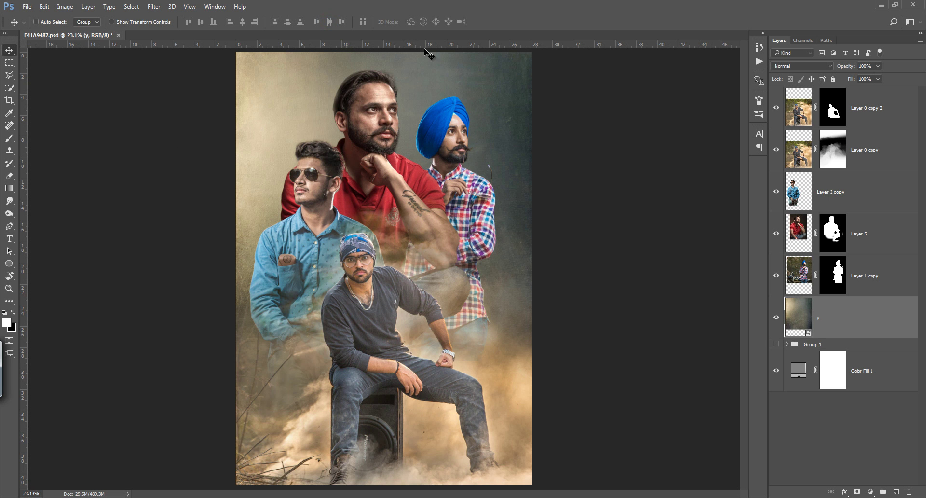
{"action": "scroll", "coordinate": [465, 116], "scroll_direction": "down", "scroll_amount": 3}
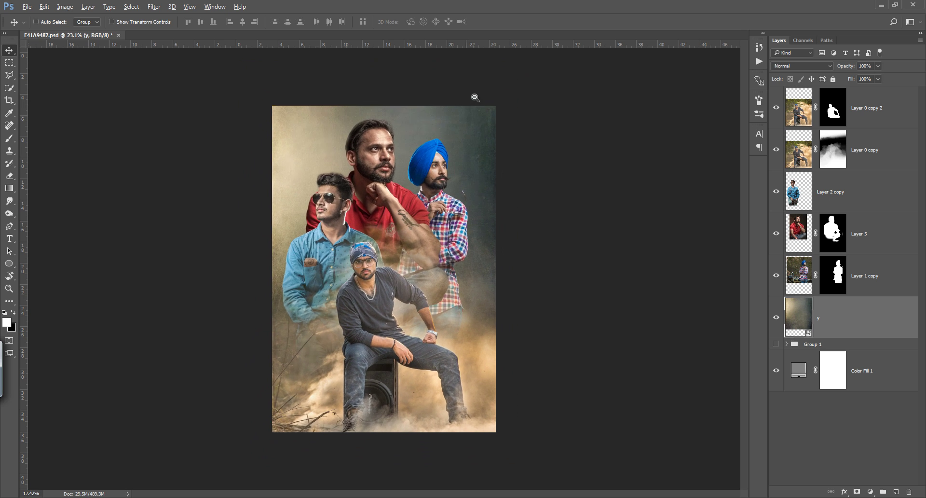
{"action": "scroll", "coordinate": [466, 138], "scroll_direction": "up", "scroll_amount": 3}
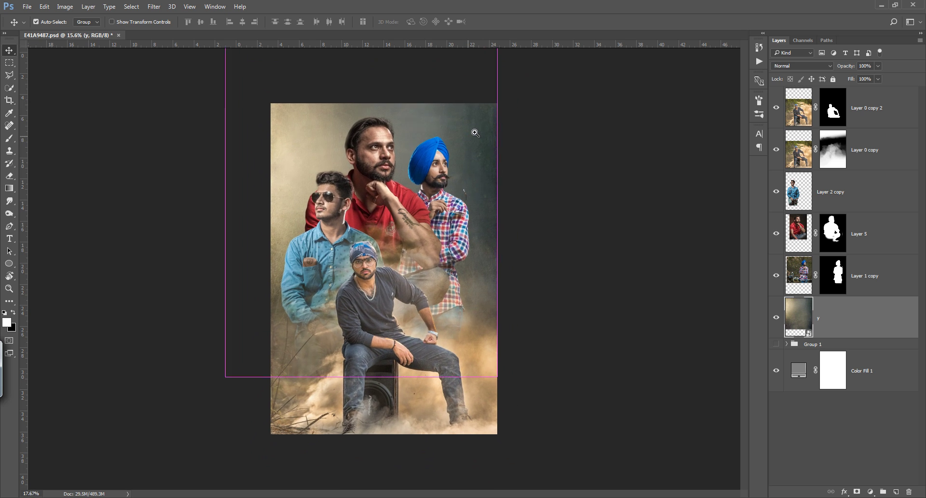
{"action": "scroll", "coordinate": [460, 67], "scroll_direction": "up", "scroll_amount": 1}
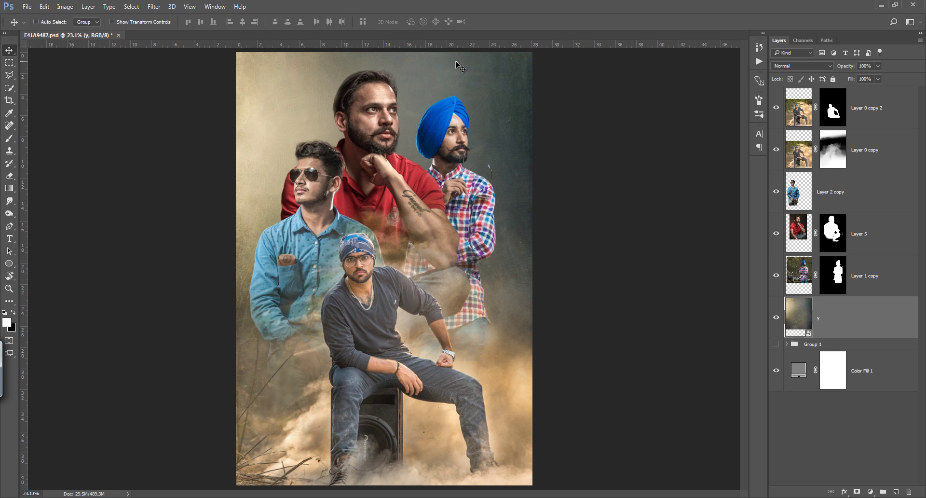
Step: Add a new layer above Layer 0 copy 2, then undo to remove the empty Layer 6
{"action": "key", "text": "b"}
{"action": "left_click", "coordinate": [866, 111]}
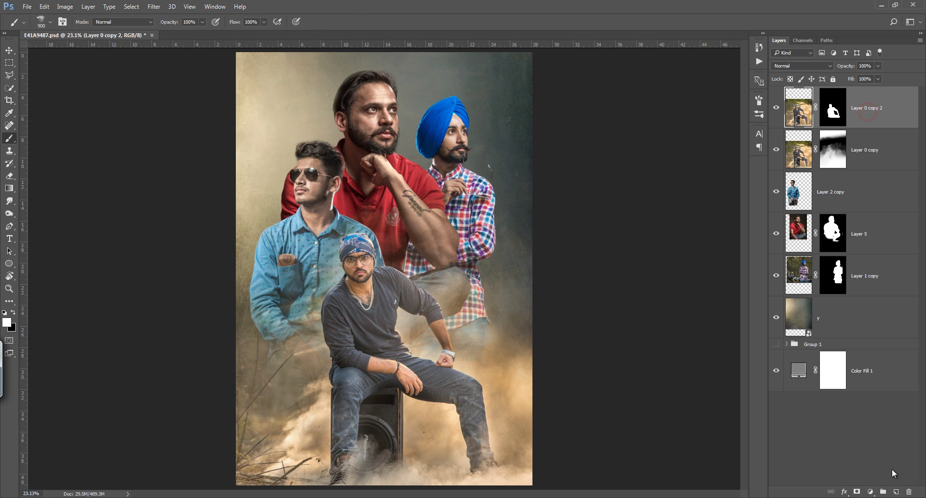
{"action": "left_click", "coordinate": [896, 491]}
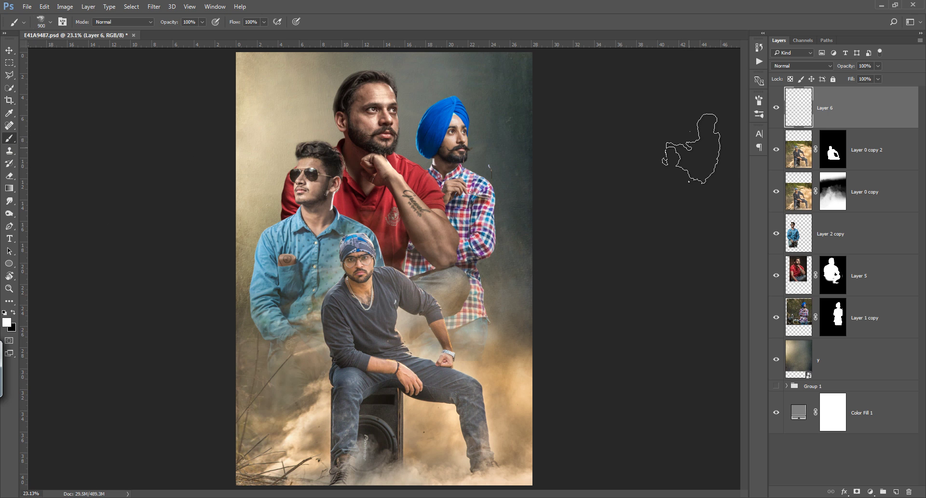
{"action": "key", "text": "ctrl+z"}
Step: Target Layer 5's image thumbnail and pick Filter > Imagenomic > Portraiture
{"action": "right_click", "coordinate": [831, 233]}
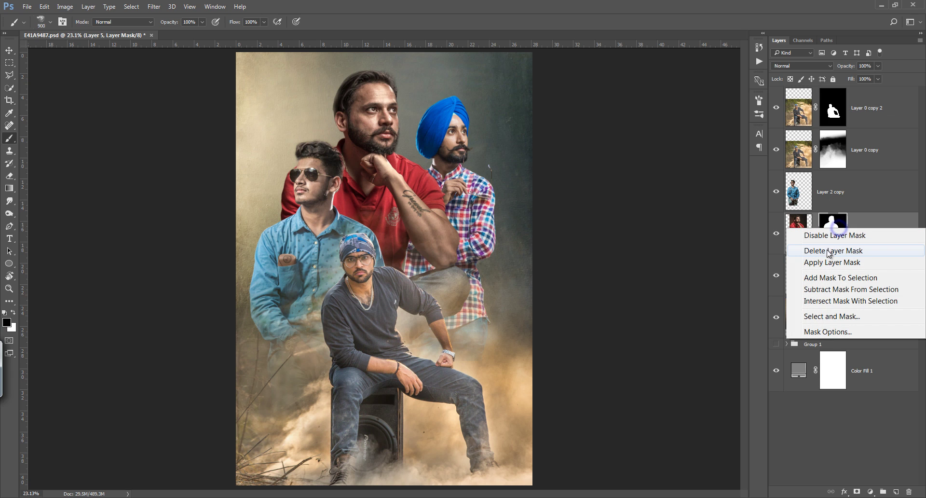
{"action": "key", "text": "Escape"}
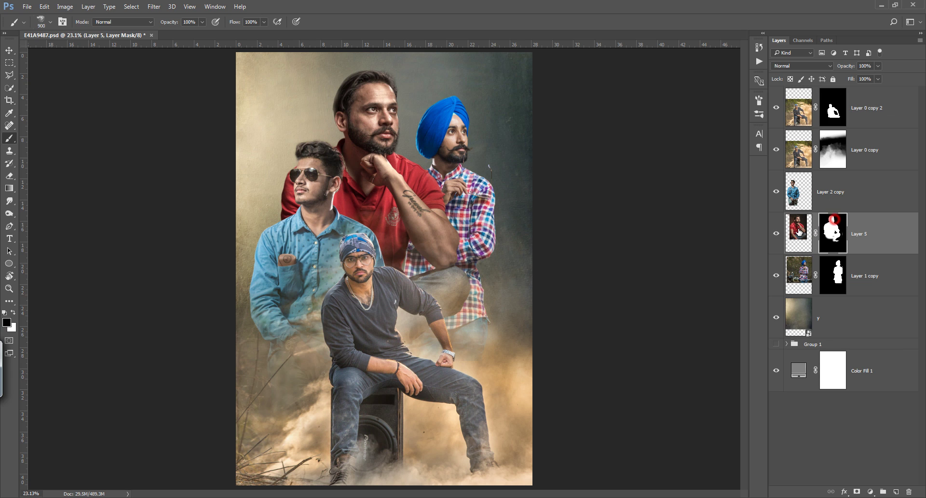
{"action": "left_click", "coordinate": [799, 233]}
{"action": "left_click", "coordinate": [154, 6]}
{"action": "mouse_move", "coordinate": [175, 262]}
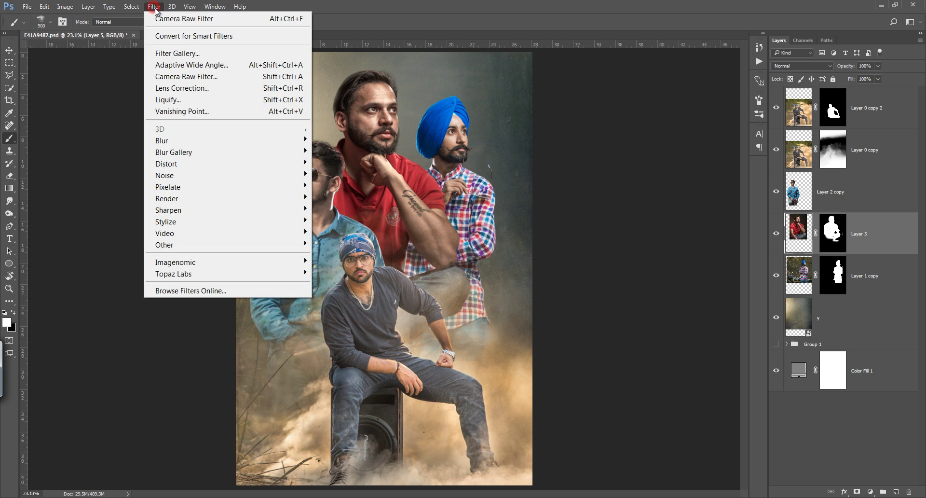
{"action": "left_click", "coordinate": [255, 263]}
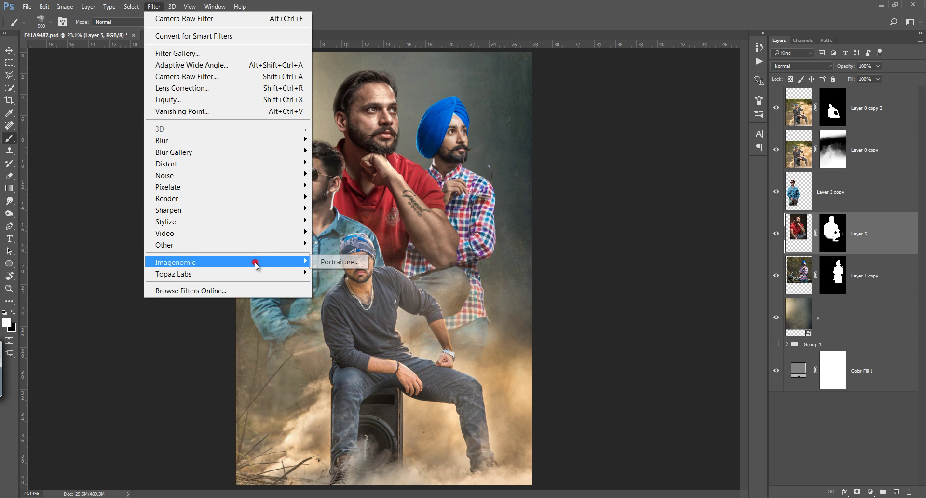
Step: Apply Portraiture with the Smoothing: High preset to Layer 5
{"action": "left_click", "coordinate": [340, 263]}
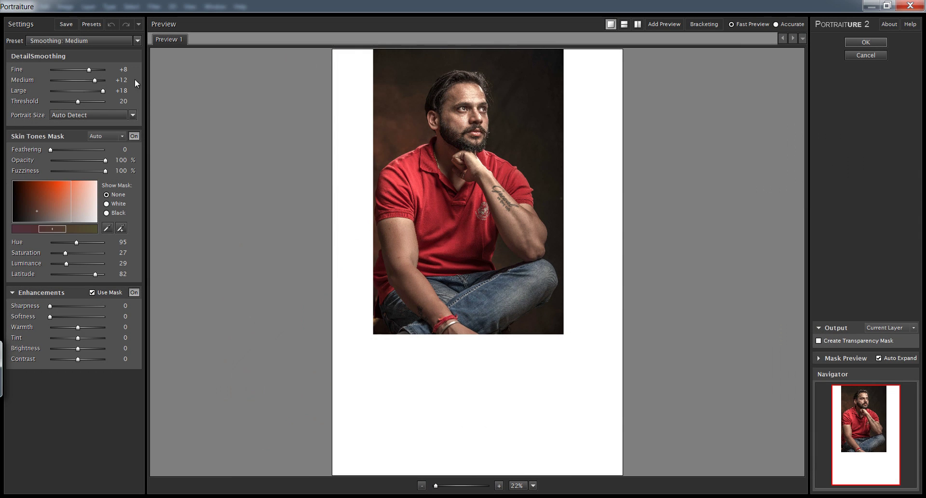
{"action": "left_click", "coordinate": [93, 42]}
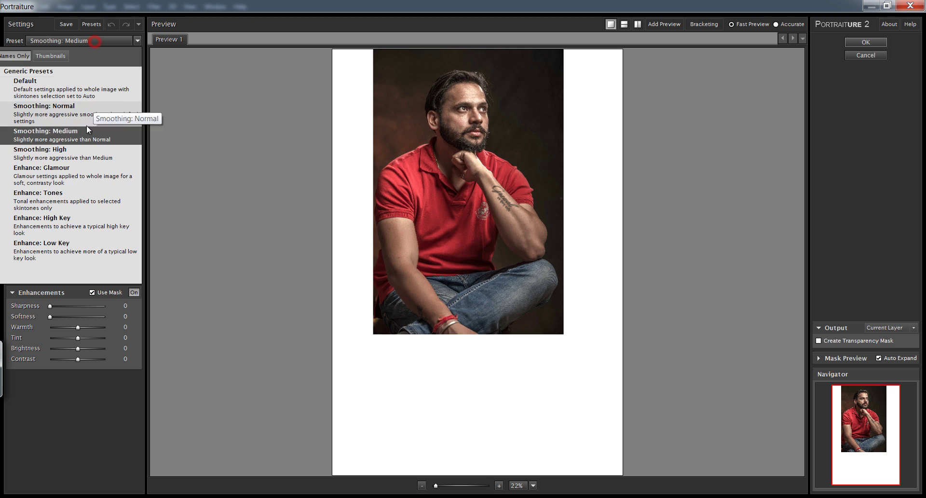
{"action": "left_click", "coordinate": [62, 153]}
{"action": "left_click", "coordinate": [865, 42]}
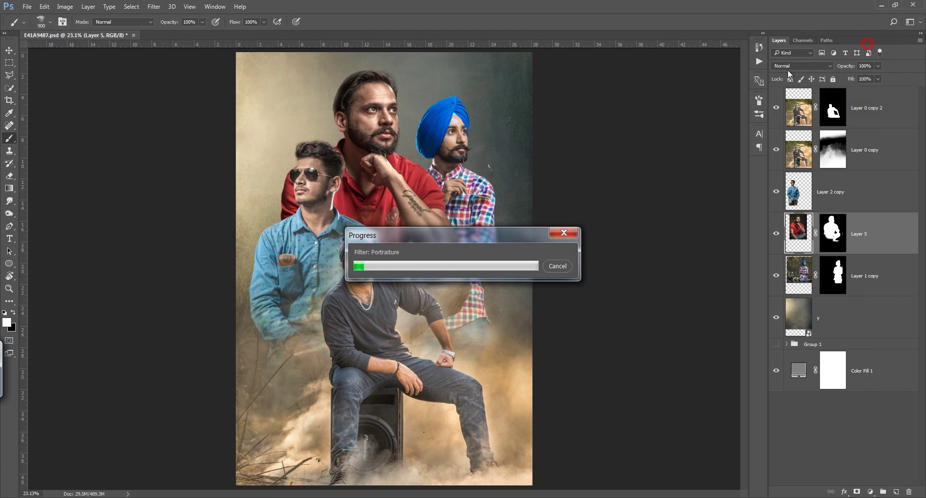
Step: Reapply the Portraiture smoothing to Layer 1 copy and Layer 2 copy
{"action": "left_click", "coordinate": [799, 277]}
{"action": "left_click", "coordinate": [153, 7]}
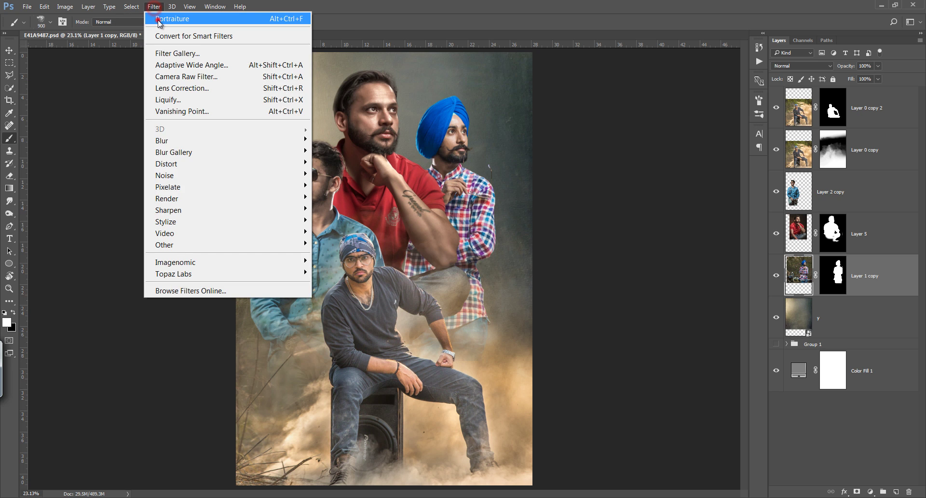
{"action": "left_click", "coordinate": [164, 17]}
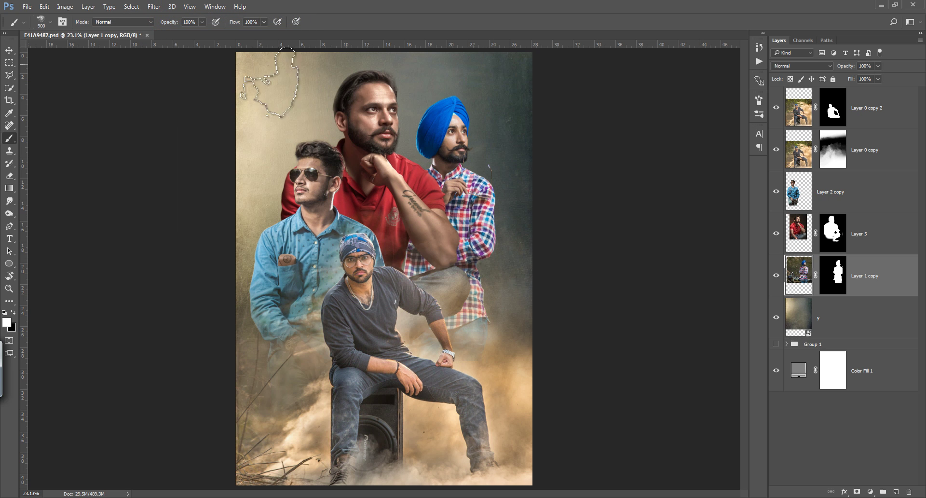
{"action": "left_click", "coordinate": [799, 196]}
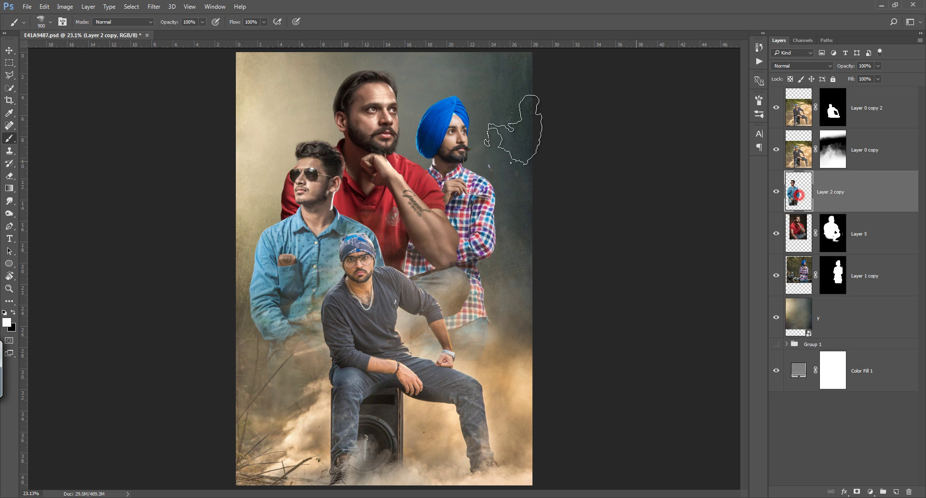
{"action": "left_click", "coordinate": [154, 7]}
{"action": "left_click", "coordinate": [151, 17]}
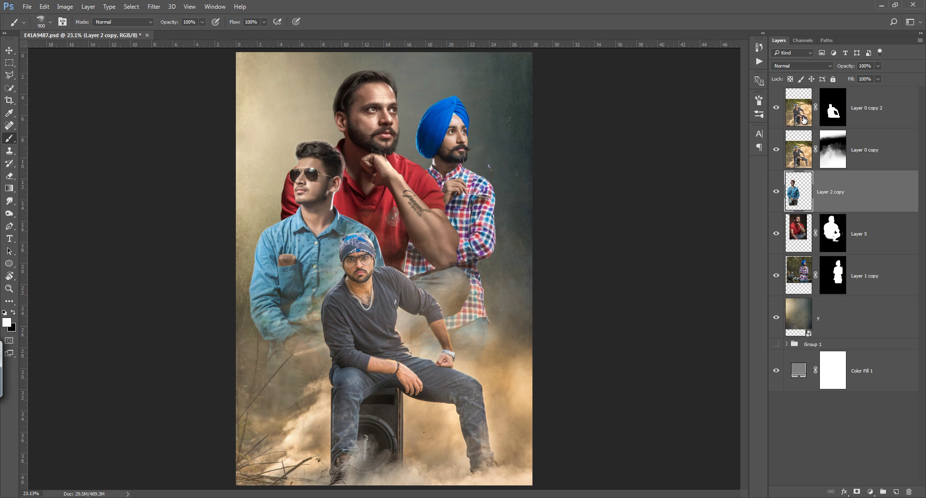
Step: Reapply Portraiture to Layer 0 copy 2 and add a new empty Layer 6 on top
{"action": "left_click", "coordinate": [777, 150]}
{"action": "left_click", "coordinate": [777, 150]}
{"action": "left_click", "coordinate": [801, 114]}
{"action": "left_click", "coordinate": [151, 7]}
{"action": "left_click", "coordinate": [154, 19]}
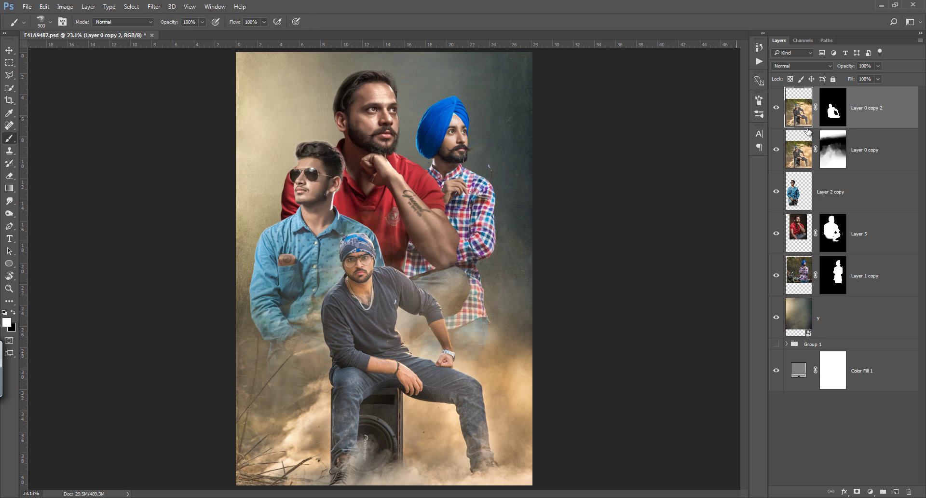
{"action": "left_click", "coordinate": [896, 492]}
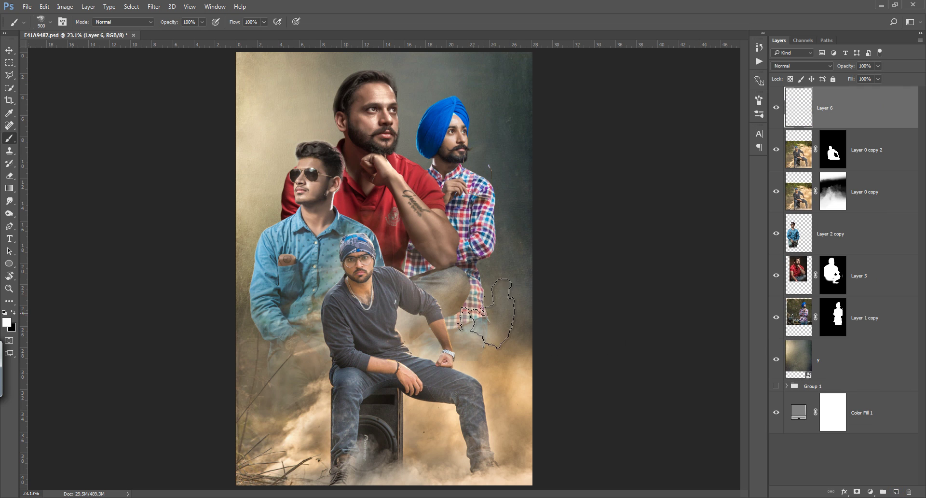
Step: Switch to the Mixer Brush and enlarge it to 1000
{"action": "right_click", "coordinate": [8, 143]}
{"action": "left_click", "coordinate": [40, 165]}
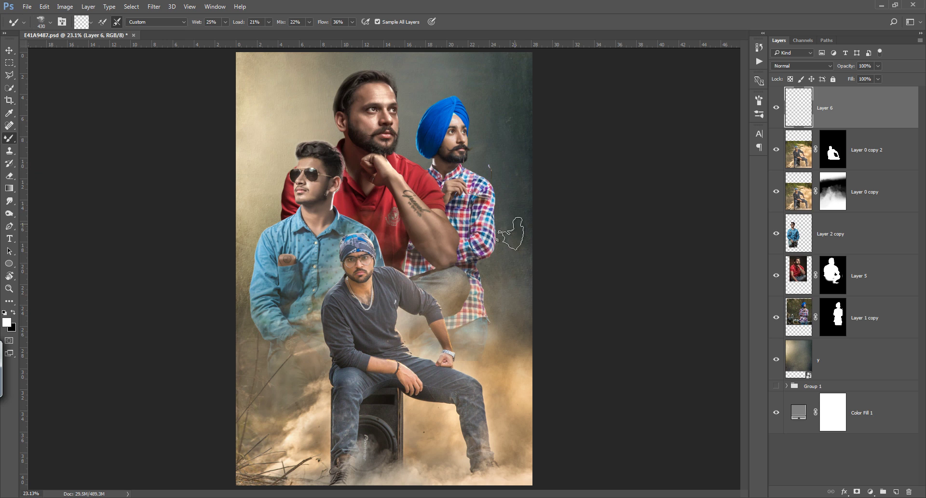
{"action": "right_click", "coordinate": [15, 143]}
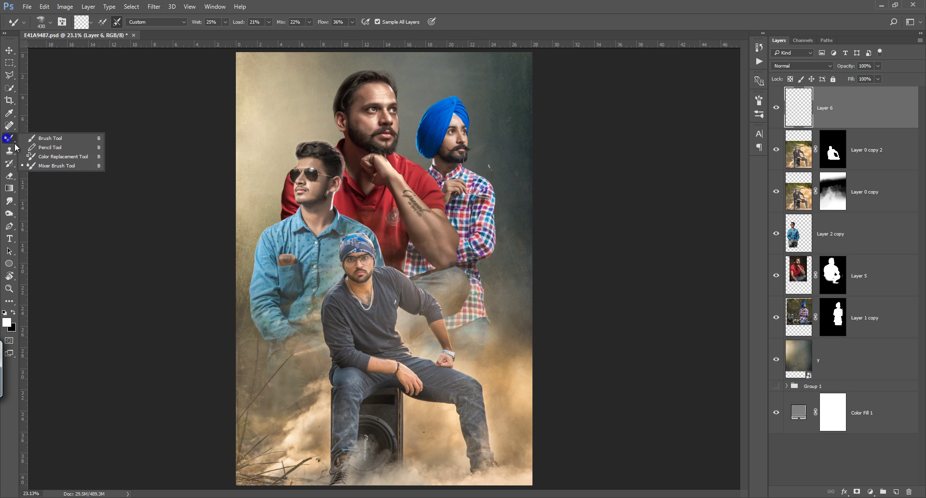
{"action": "left_click", "coordinate": [41, 164]}
{"action": "key", "text": "bracketright"}
{"action": "key", "text": "bracketright"}
{"action": "key", "text": "bracketright"}
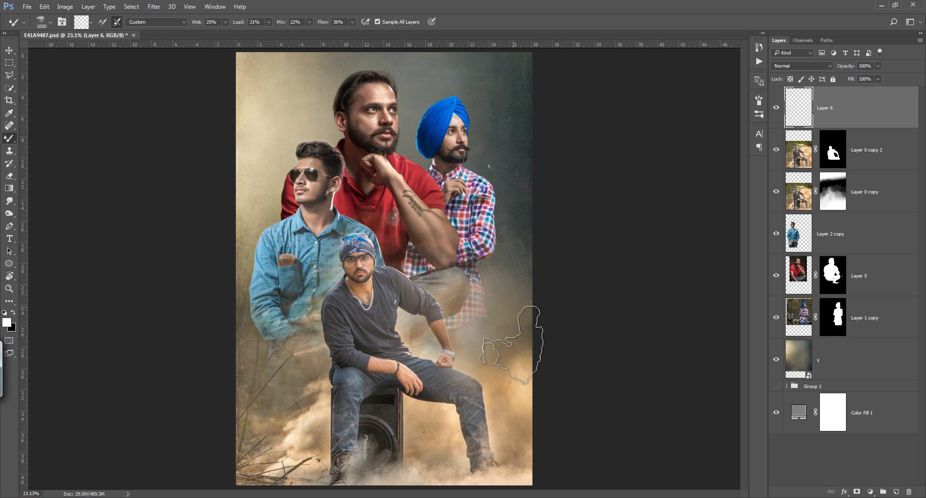
Step: Smudge dust haze over the right side, lower-left dust, blue shirt sleeve and speaker
{"action": "left_click_drag", "start_coordinate": [511, 367], "coordinate": [518, 271]}
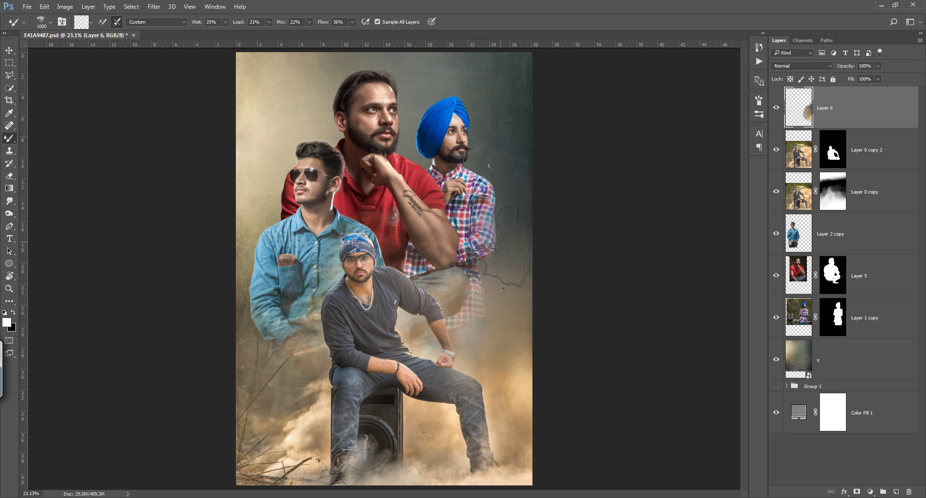
{"action": "left_click_drag", "start_coordinate": [497, 246], "coordinate": [507, 333]}
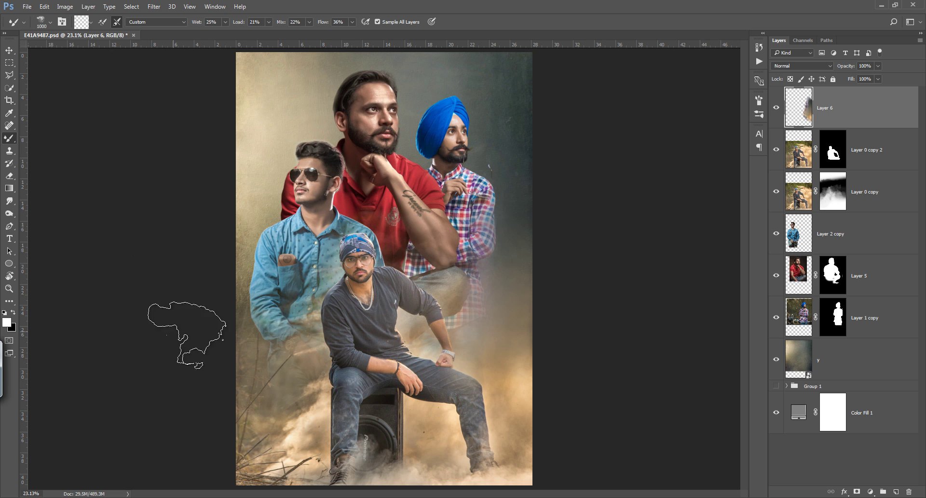
{"action": "left_click_drag", "start_coordinate": [227, 331], "coordinate": [276, 454]}
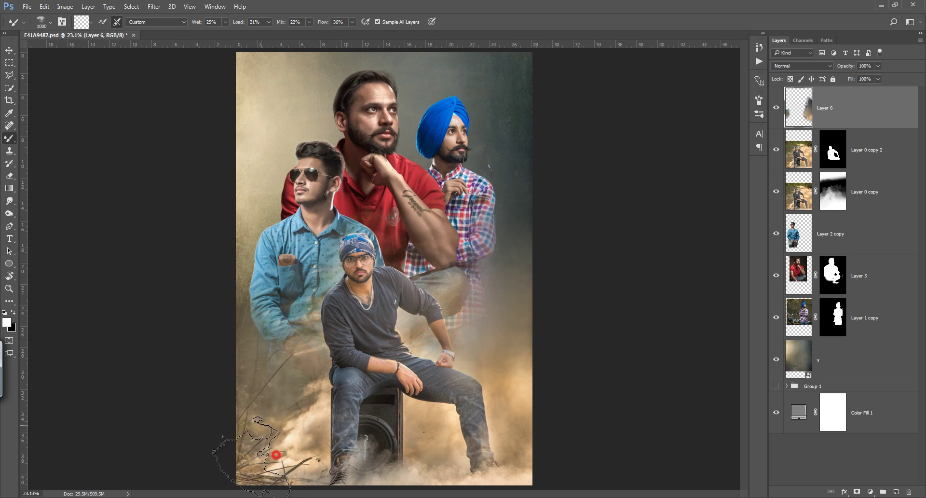
{"action": "left_click_drag", "start_coordinate": [276, 454], "coordinate": [308, 420]}
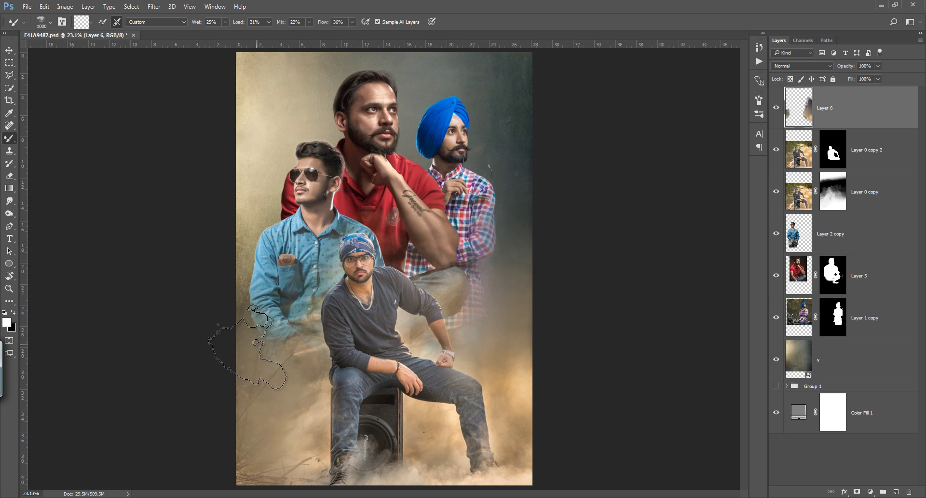
{"action": "left_click_drag", "start_coordinate": [271, 359], "coordinate": [261, 270]}
{"action": "key", "text": "bracketleft"}
{"action": "key", "text": "bracketleft"}
{"action": "key", "text": "bracketleft"}
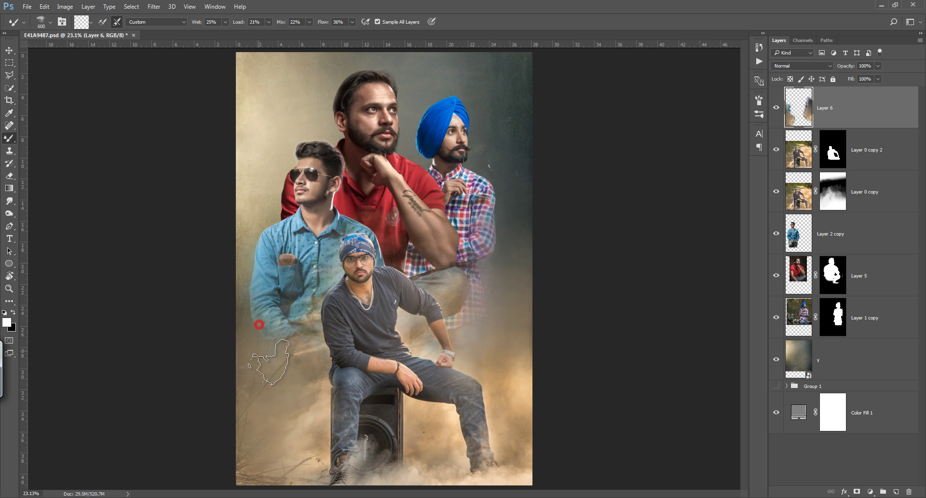
{"action": "left_click_drag", "start_coordinate": [274, 313], "coordinate": [337, 404]}
{"action": "key", "text": "bracketright"}
{"action": "key", "text": "bracketright"}
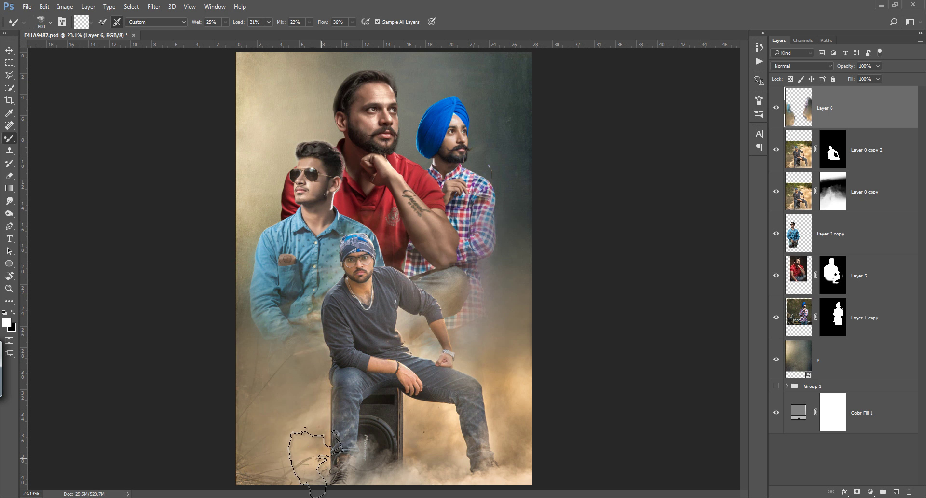
{"action": "left_click_drag", "start_coordinate": [287, 449], "coordinate": [231, 461]}
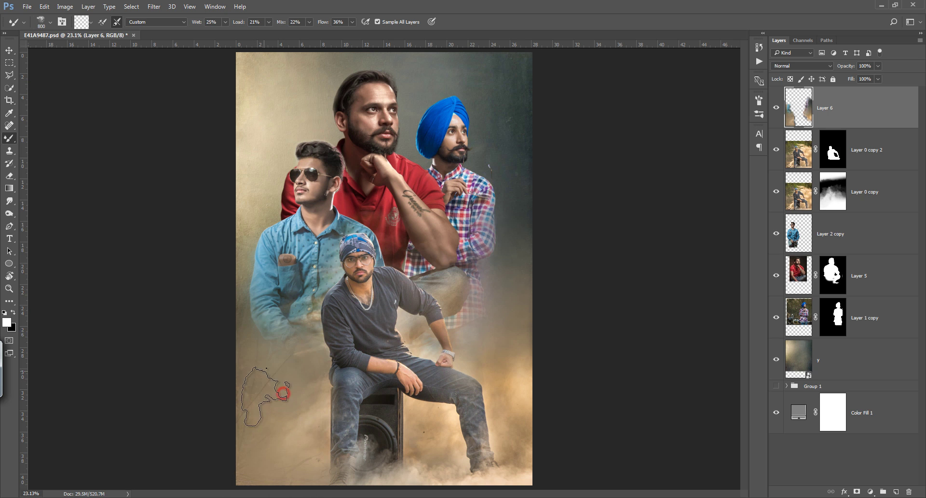
{"action": "left_click", "coordinate": [286, 361]}
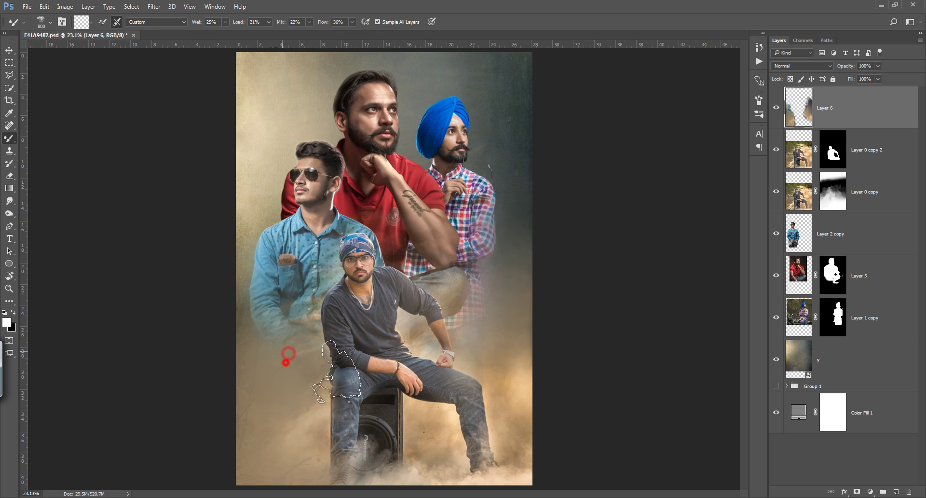
{"action": "left_click", "coordinate": [316, 449]}
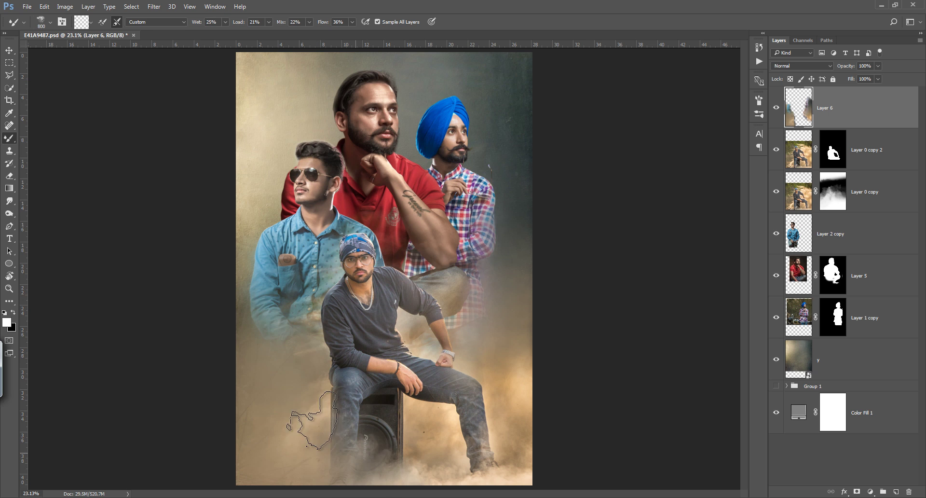
{"action": "left_click", "coordinate": [420, 440]}
{"action": "left_click_drag", "start_coordinate": [372, 424], "coordinate": [405, 434]}
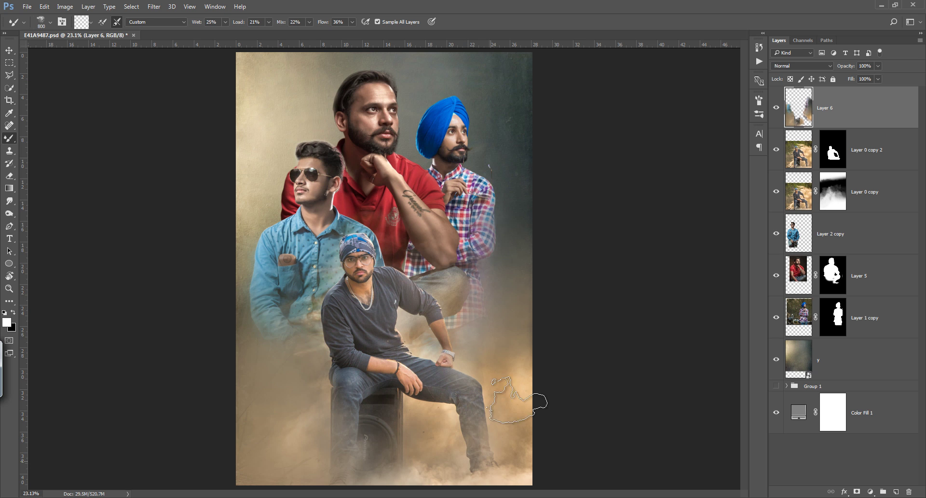
Step: Smudge more dust over the legs and men's sides, undoing the smear on the plaid shirt
{"action": "key", "text": "bracketright"}
{"action": "key", "text": "bracketright"}
{"action": "left_click", "coordinate": [455, 437]}
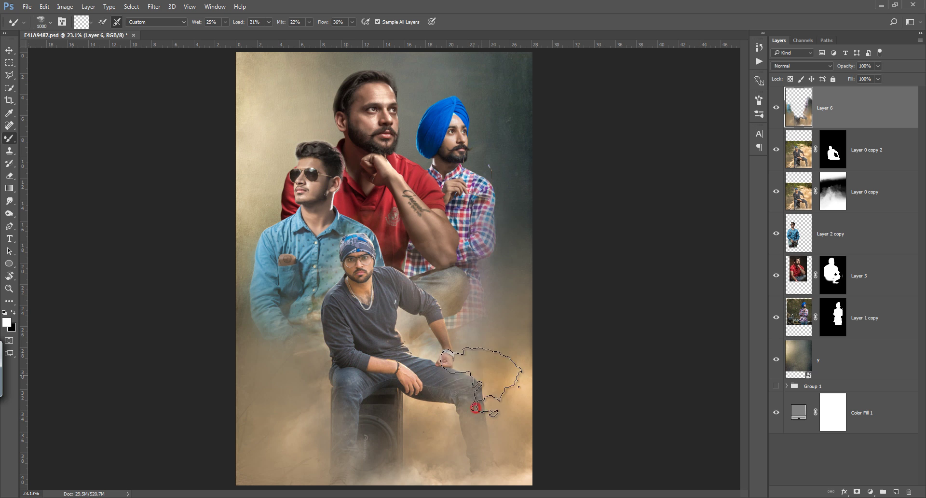
{"action": "left_click", "coordinate": [495, 441]}
{"action": "left_click", "coordinate": [361, 443]}
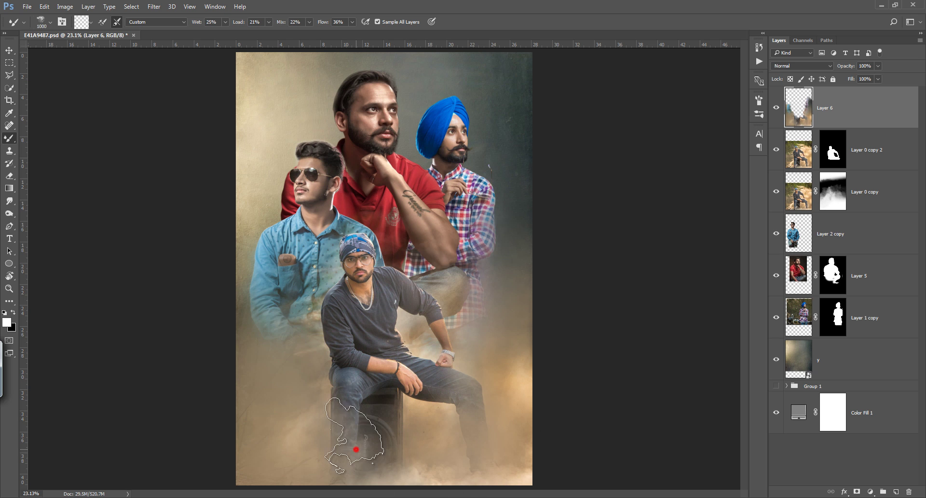
{"action": "left_click_drag", "start_coordinate": [279, 341], "coordinate": [267, 387]}
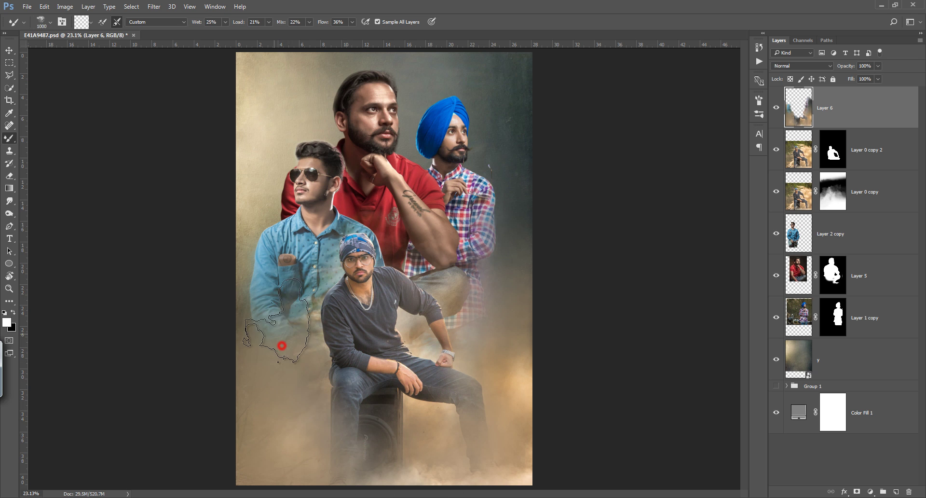
{"action": "left_click_drag", "start_coordinate": [249, 274], "coordinate": [238, 240]}
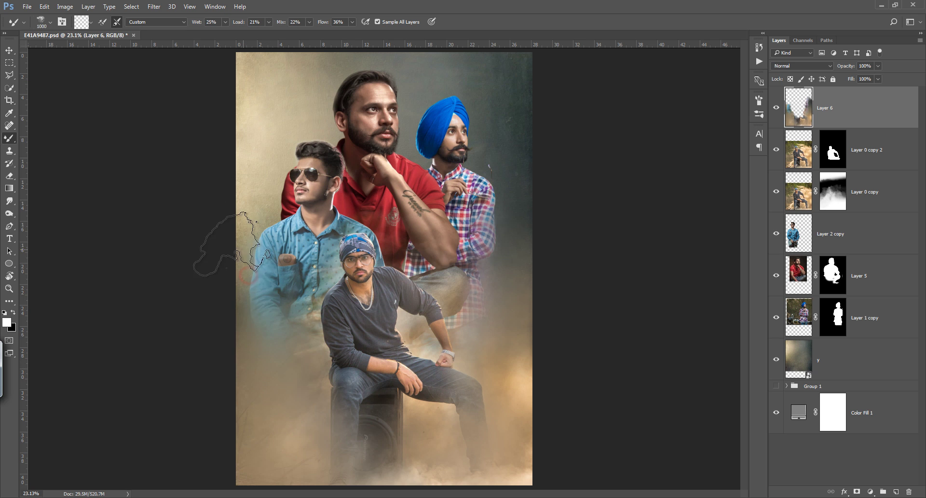
{"action": "left_click", "coordinate": [312, 325]}
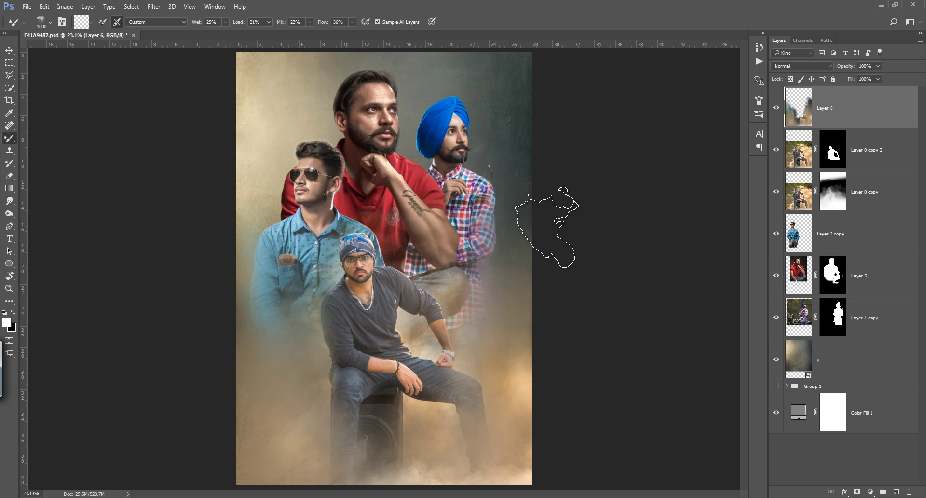
{"action": "left_click", "coordinate": [447, 286]}
{"action": "left_click_drag", "start_coordinate": [447, 285], "coordinate": [429, 357]}
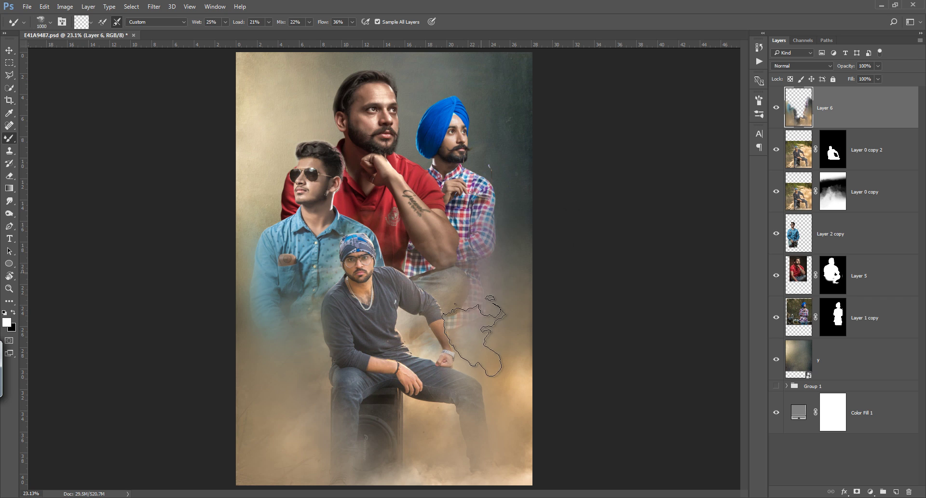
{"action": "key", "text": "ctrl+z"}
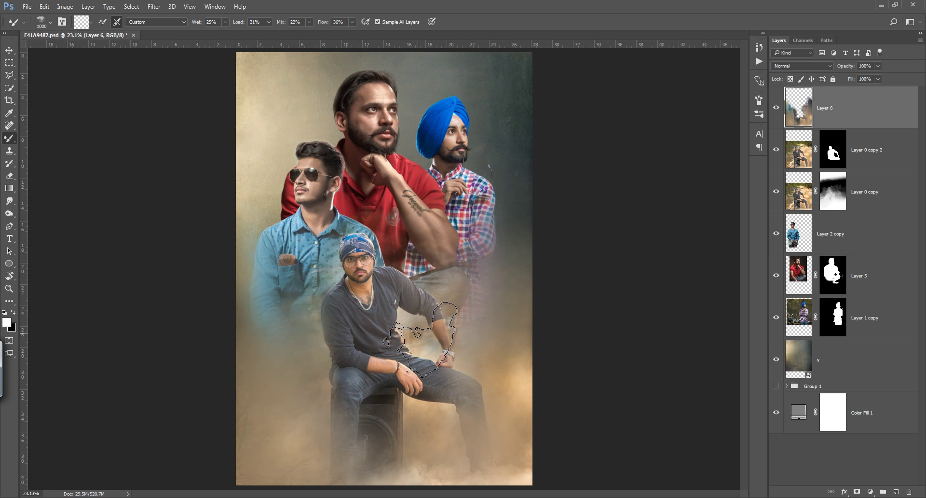
{"action": "key", "text": "bracketleft"}
{"action": "key", "text": "bracketleft"}
{"action": "key", "text": "bracketleft"}
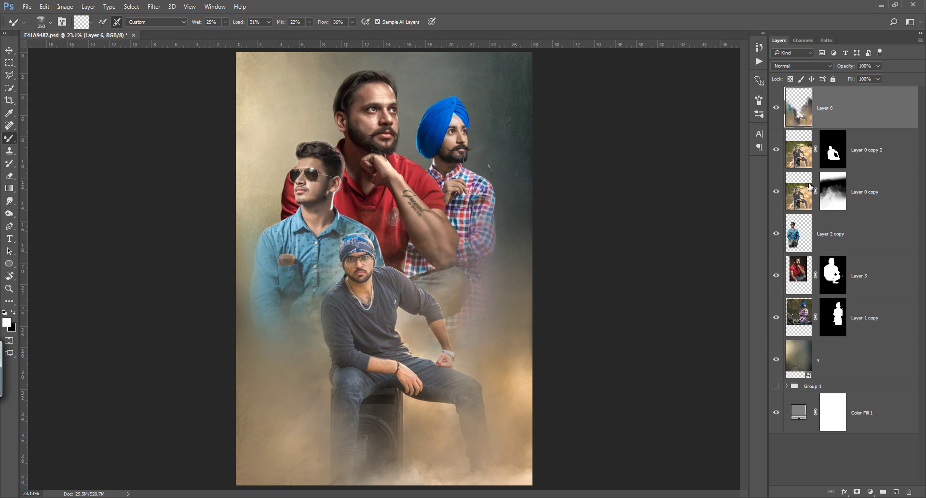
Step: Compare with Layer 5 hidden, then add a new empty Layer 7 above Layer 5
{"action": "left_click", "coordinate": [776, 276]}
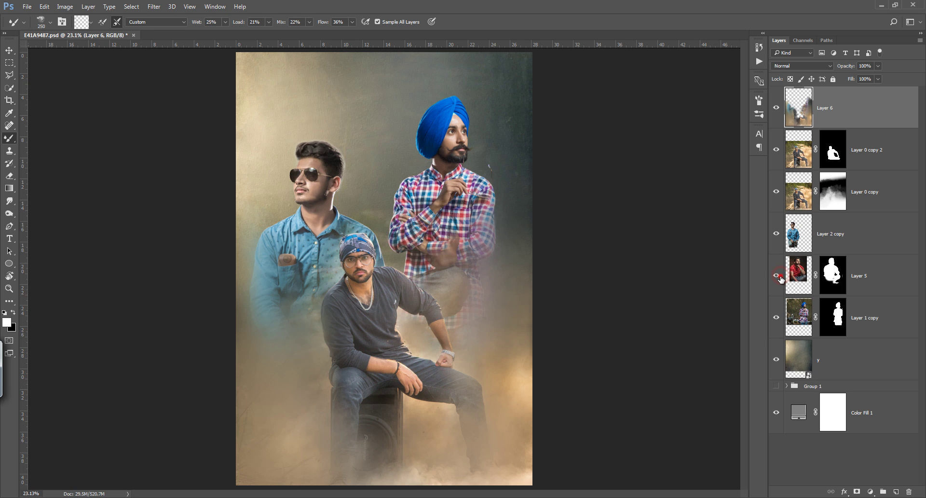
{"action": "left_click", "coordinate": [777, 277]}
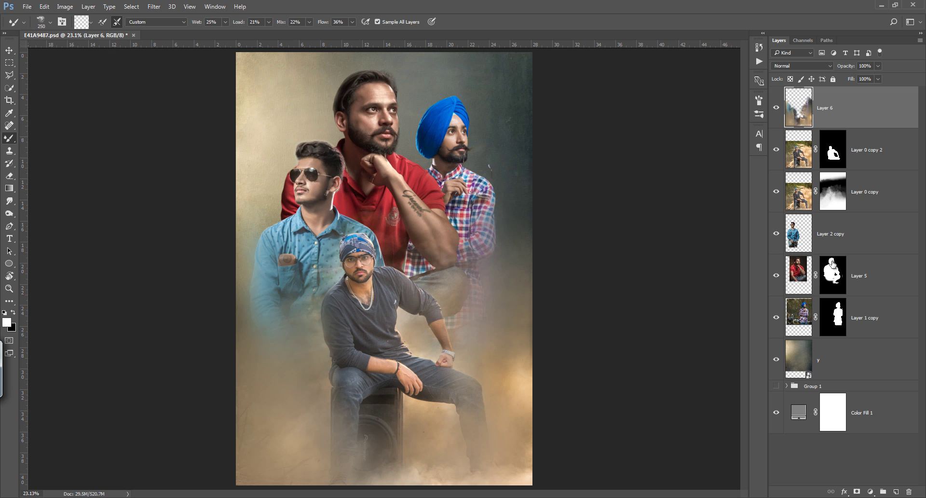
{"action": "left_click", "coordinate": [864, 275]}
{"action": "left_click", "coordinate": [895, 491]}
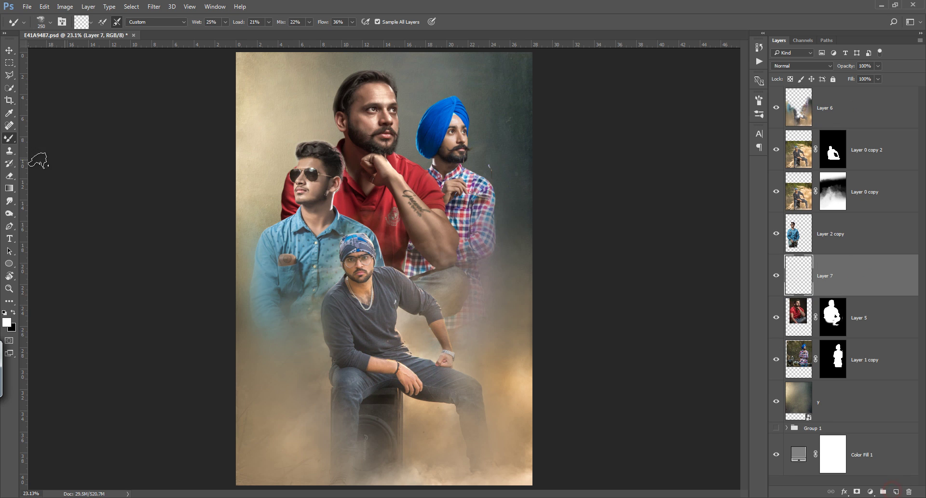
Step: With a soft Brush, sample tan dust and paint haze over the blue shirt on Layer 7
{"action": "right_click", "coordinate": [9, 139]}
{"action": "left_click", "coordinate": [58, 139]}
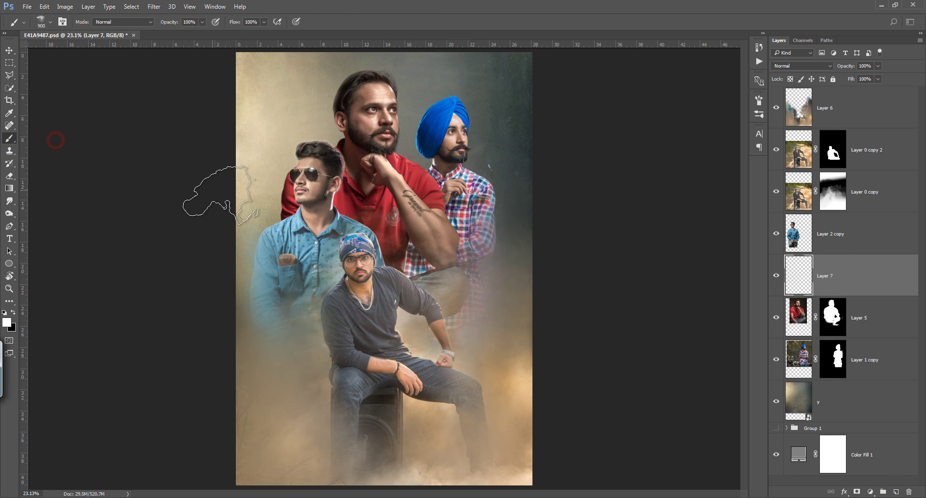
{"action": "left_click", "coordinate": [502, 369], "text": "alt"}
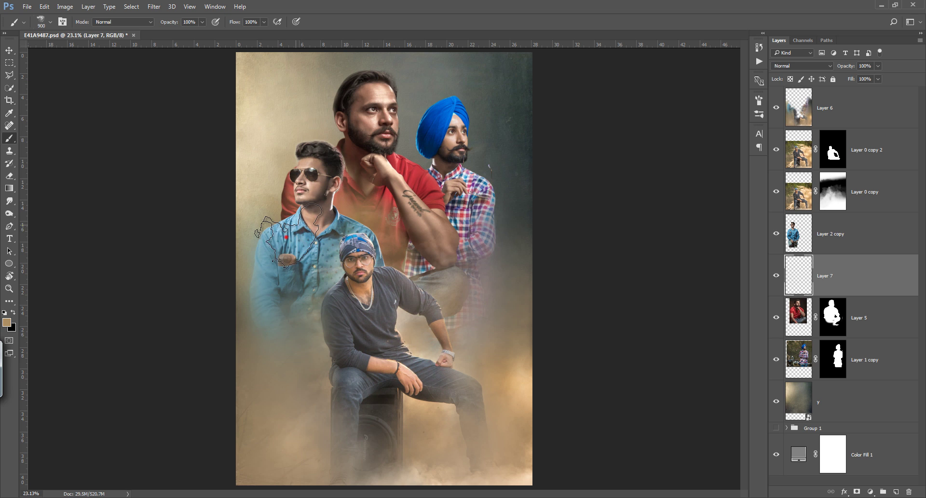
{"action": "left_click_drag", "start_coordinate": [314, 212], "coordinate": [302, 219]}
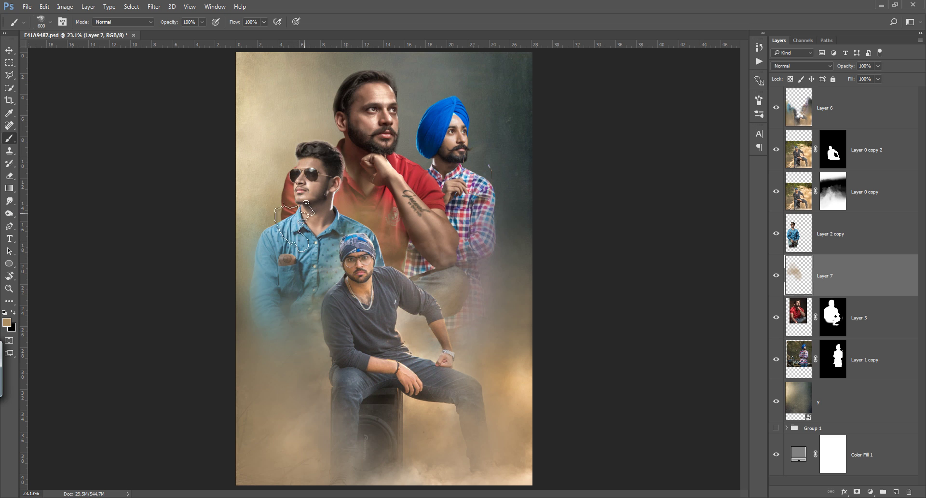
{"action": "key", "text": "bracketleft"}
{"action": "key", "text": "bracketleft"}
{"action": "key", "text": "bracketleft"}
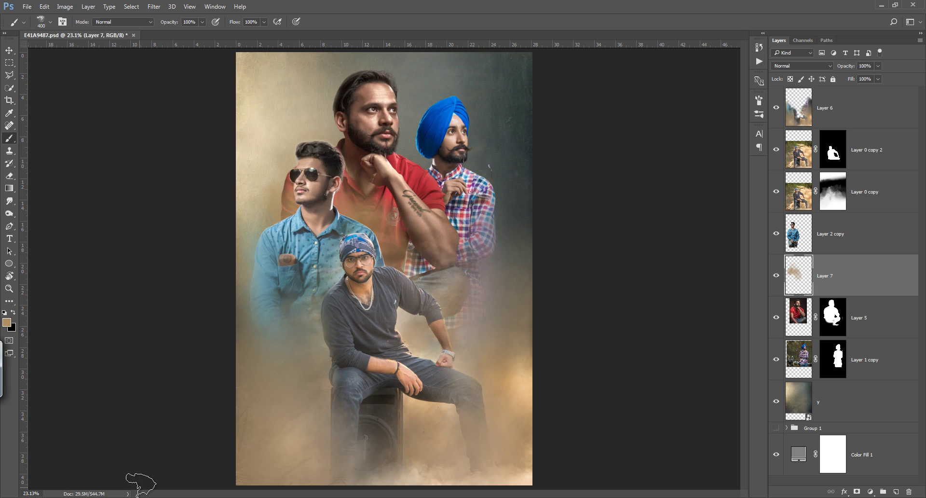
{"action": "left_click", "coordinate": [803, 234]}
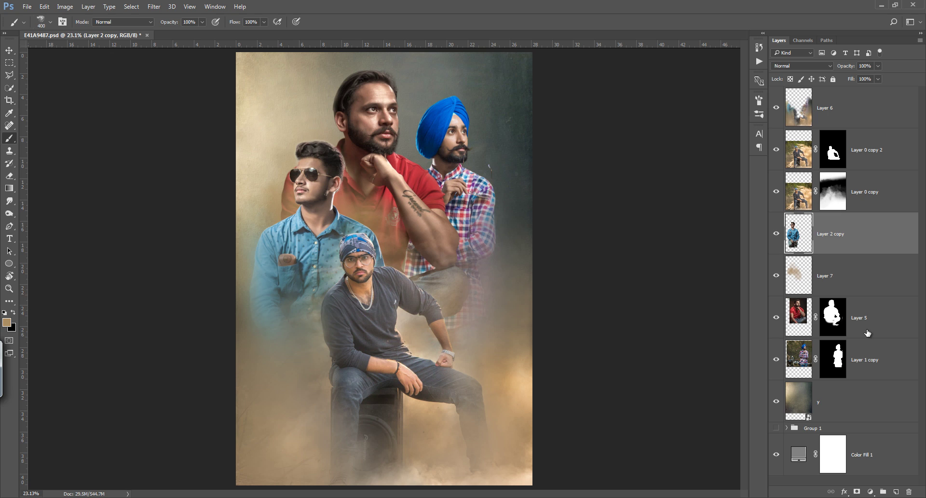
Step: On a new layer above Layer 1 copy, paint tan haze over the plaid shirt and across the figures
{"action": "left_click", "coordinate": [876, 359]}
{"action": "left_click", "coordinate": [895, 491]}
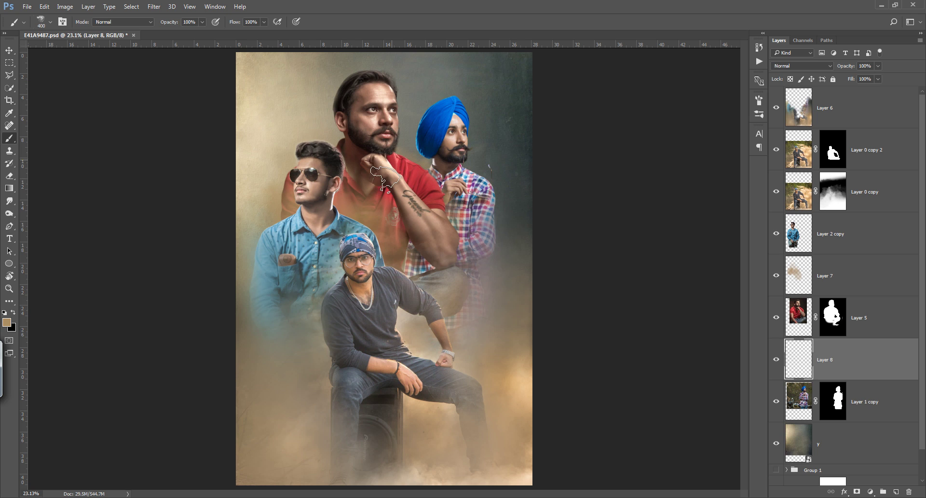
{"action": "left_click", "coordinate": [412, 198]}
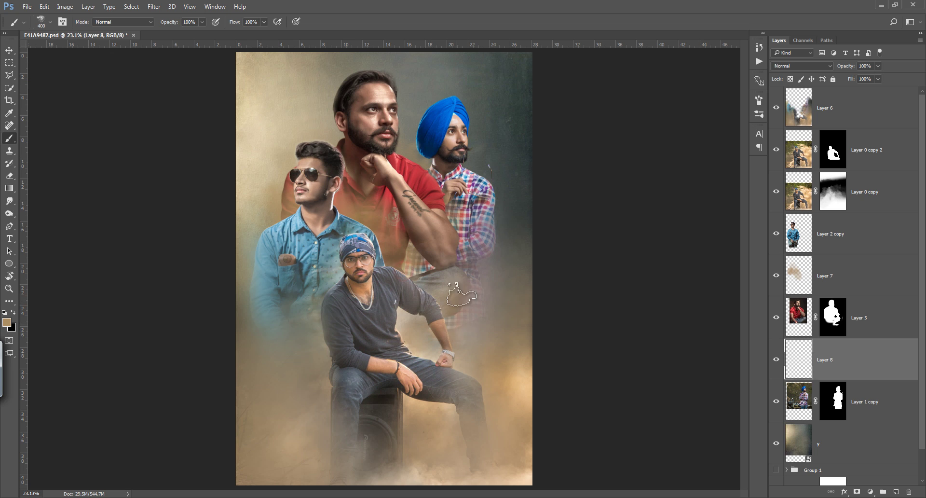
{"action": "left_click_drag", "start_coordinate": [417, 264], "coordinate": [404, 254]}
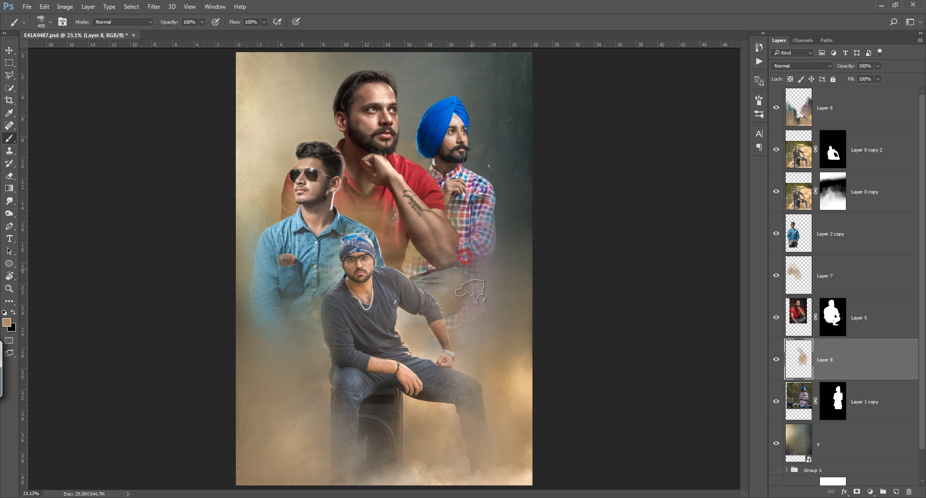
{"action": "left_click_drag", "start_coordinate": [434, 162], "coordinate": [424, 145]}
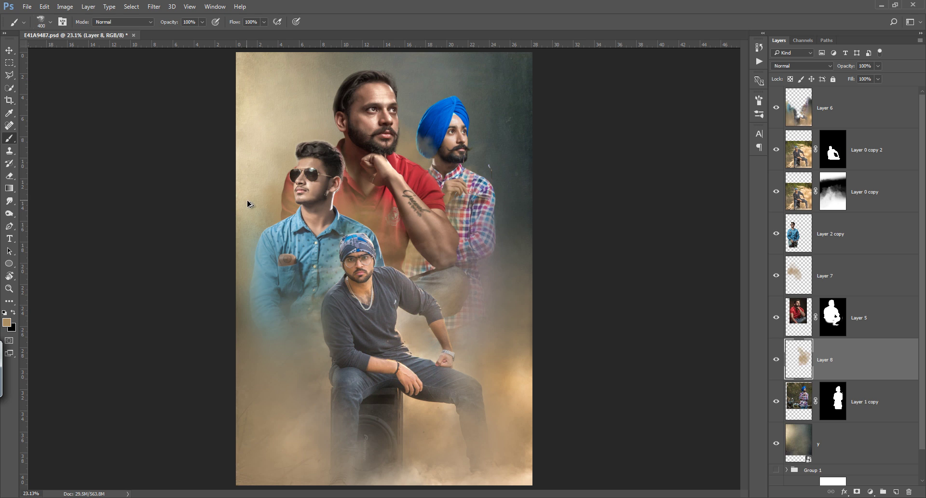
{"action": "key", "text": "ctrl+z"}
{"action": "key", "text": "bracketright"}
{"action": "key", "text": "bracketright"}
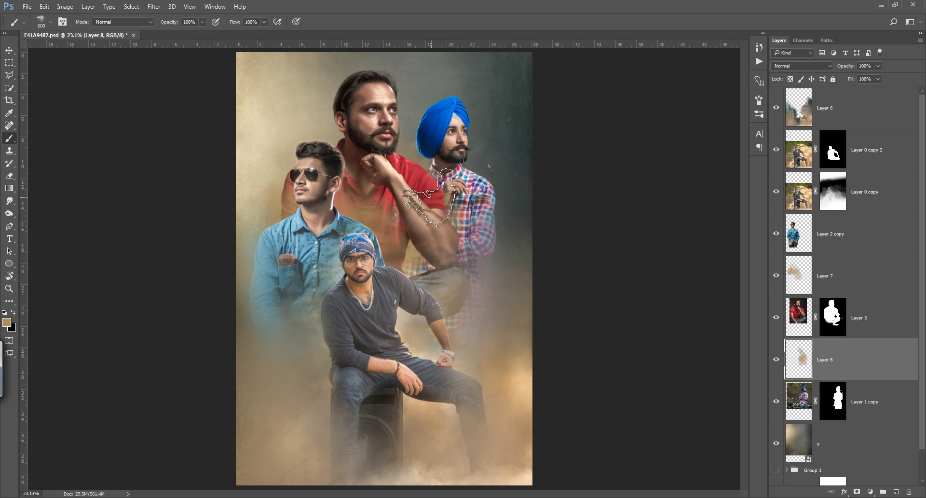
{"action": "key", "text": "bracketright"}
{"action": "key", "text": "bracketright"}
{"action": "key", "text": "bracketright"}
{"action": "left_click_drag", "start_coordinate": [431, 198], "coordinate": [280, 212]}
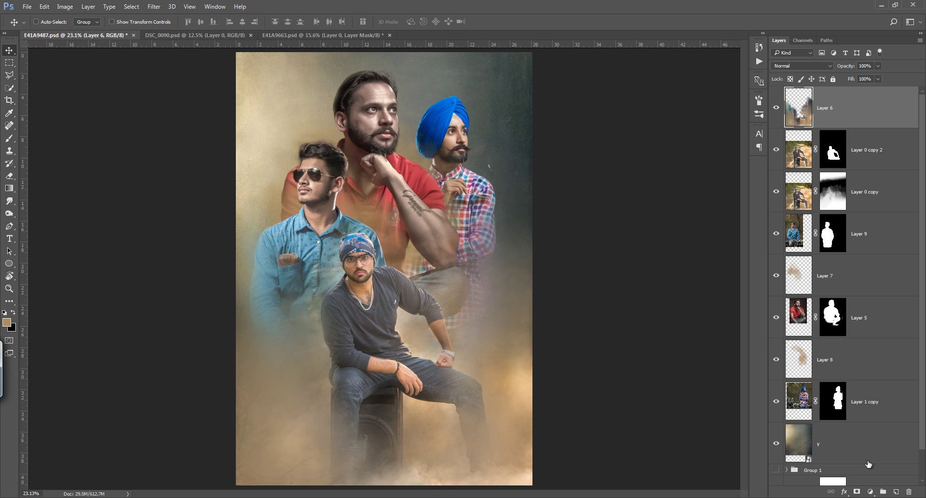
Step: Add a new top Layer 10 filled with 50% Gray
{"action": "left_click", "coordinate": [896, 492]}
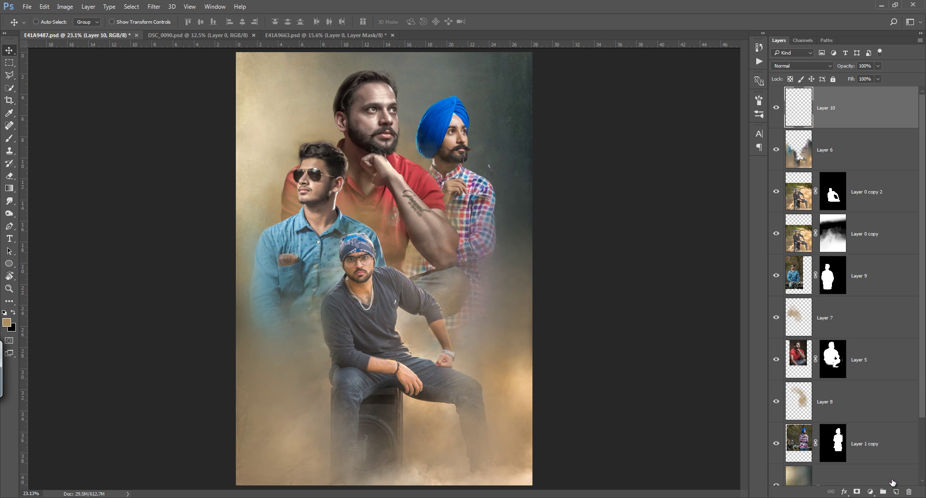
{"action": "key", "text": "shift+F5"}
{"action": "left_click", "coordinate": [577, 153]}
{"action": "left_click", "coordinate": [574, 215]}
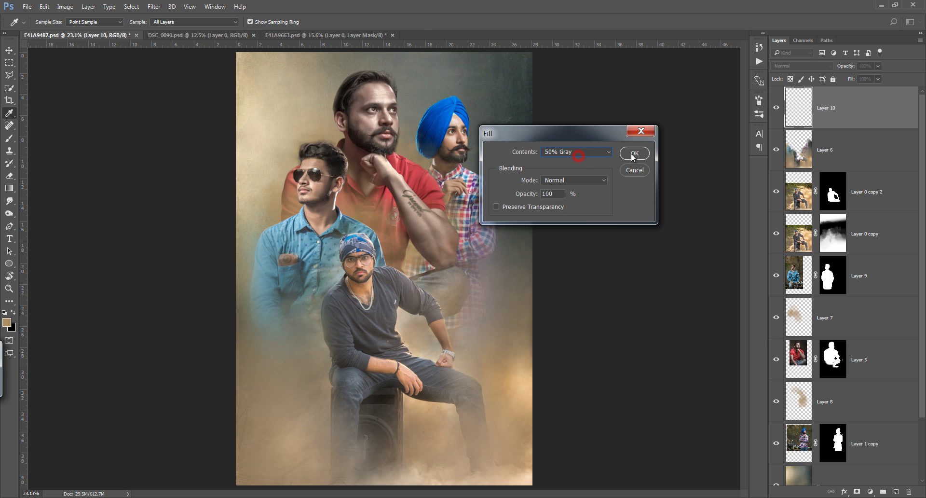
{"action": "left_click", "coordinate": [633, 152]}
Step: Set gray Layer 10 to Overlay and prepare a 100-px Dodge brush on the young man's face
{"action": "left_click", "coordinate": [821, 70]}
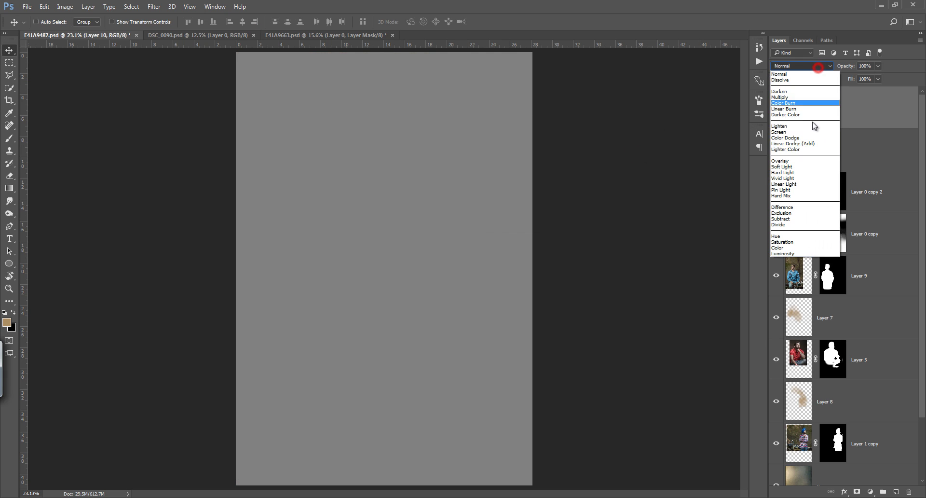
{"action": "left_click", "coordinate": [804, 159]}
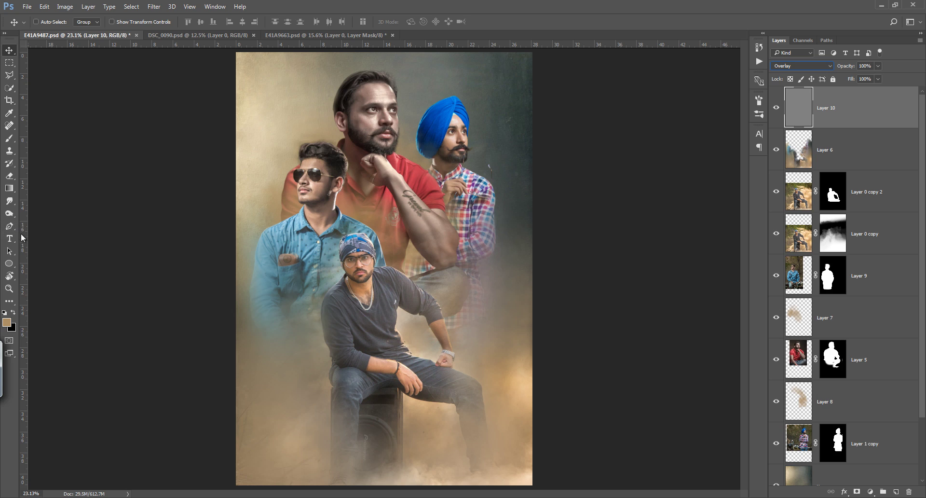
{"action": "left_click", "coordinate": [12, 207]}
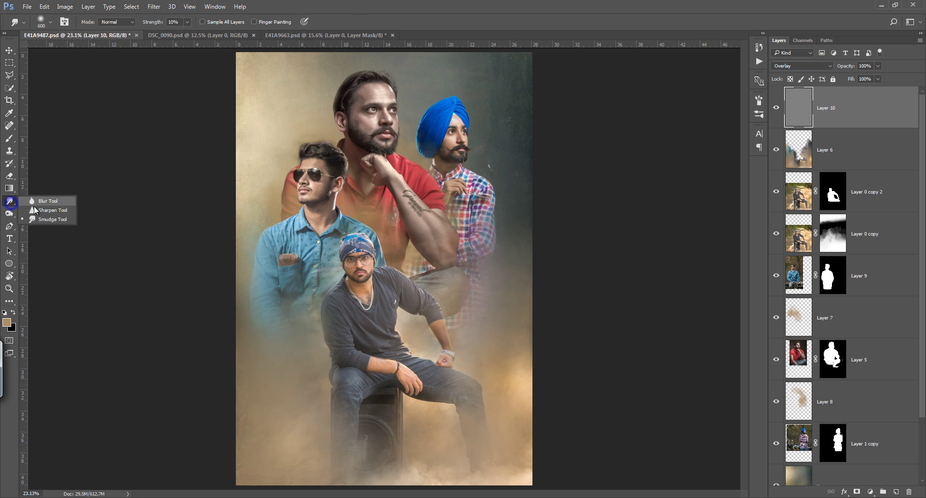
{"action": "left_click", "coordinate": [11, 213]}
{"action": "left_click", "coordinate": [25, 213]}
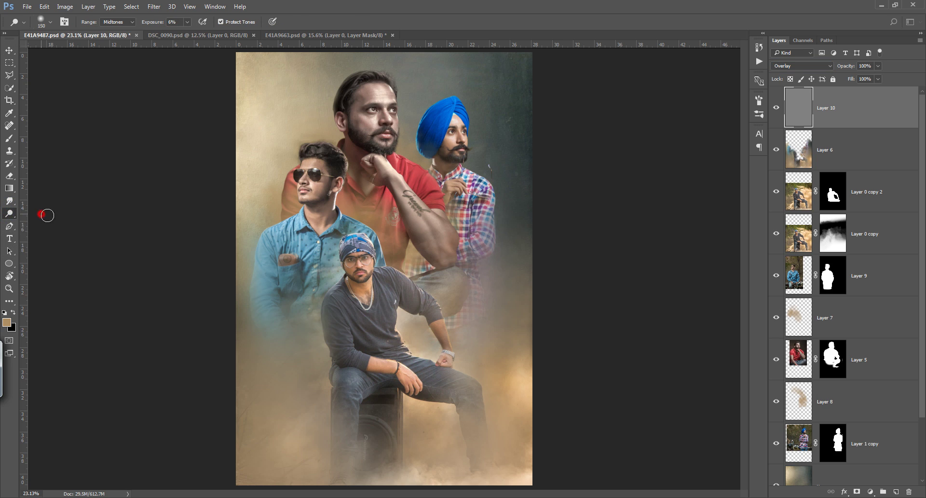
{"action": "mouse_move", "coordinate": [301, 193]}
{"action": "left_mouse_down"}
{"action": "mouse_move", "coordinate": [343, 171]}
{"action": "mouse_move", "coordinate": [330, 218]}
{"action": "left_mouse_up"}
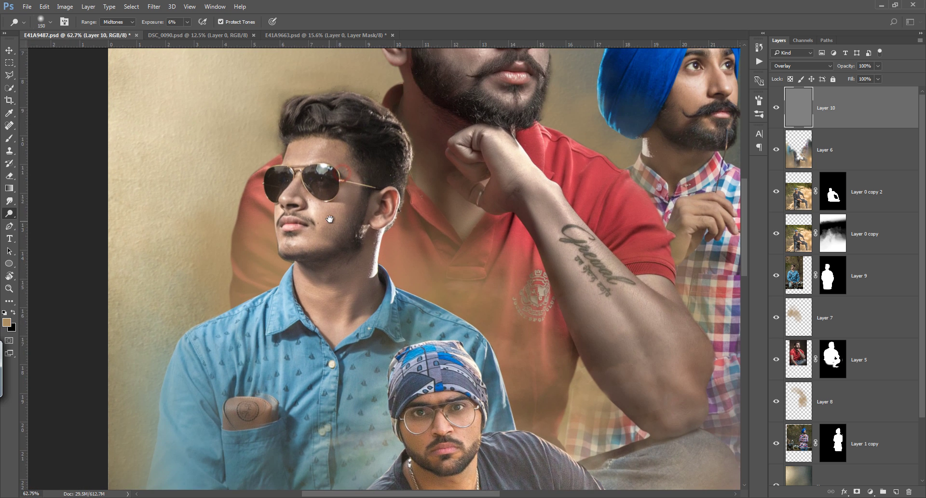
{"action": "left_click", "coordinate": [830, 279], "text": "ctrl"}
{"action": "key", "text": "bracketleft"}
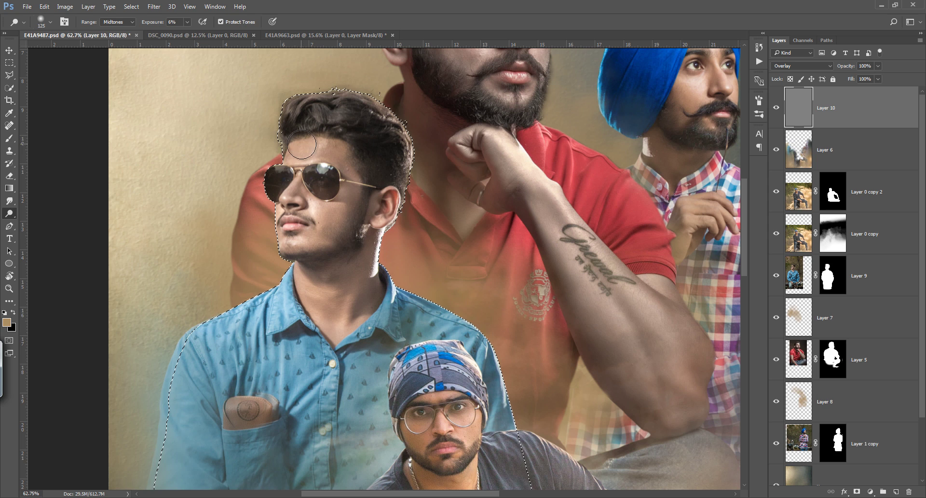
{"action": "key", "text": "bracketleft"}
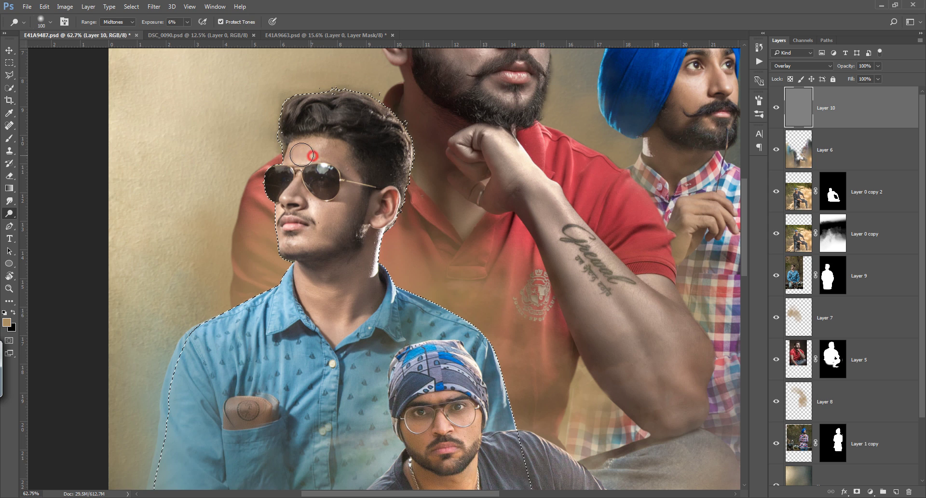
Step: Dodge the young man's forehead, cheek and neck at 8% exposure
{"action": "left_click_drag", "start_coordinate": [301, 154], "coordinate": [315, 147]}
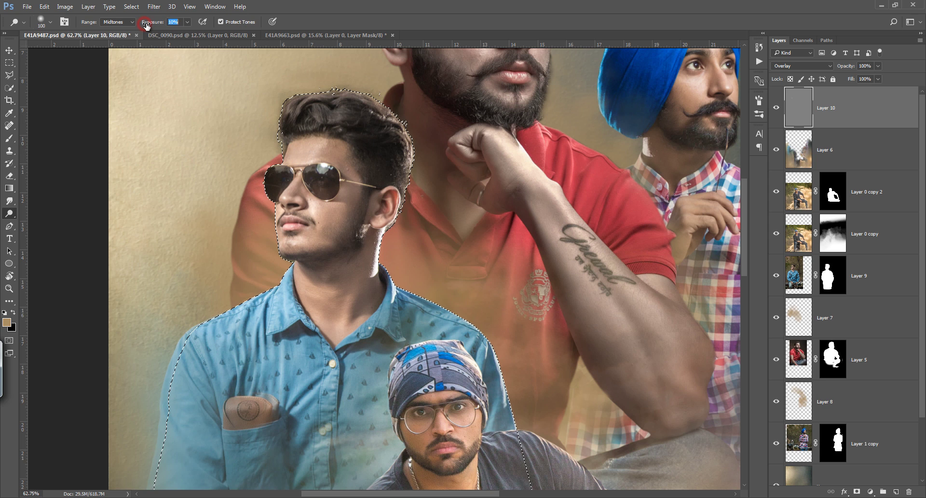
{"action": "type", "text": "8"}
{"action": "left_click", "coordinate": [301, 201]}
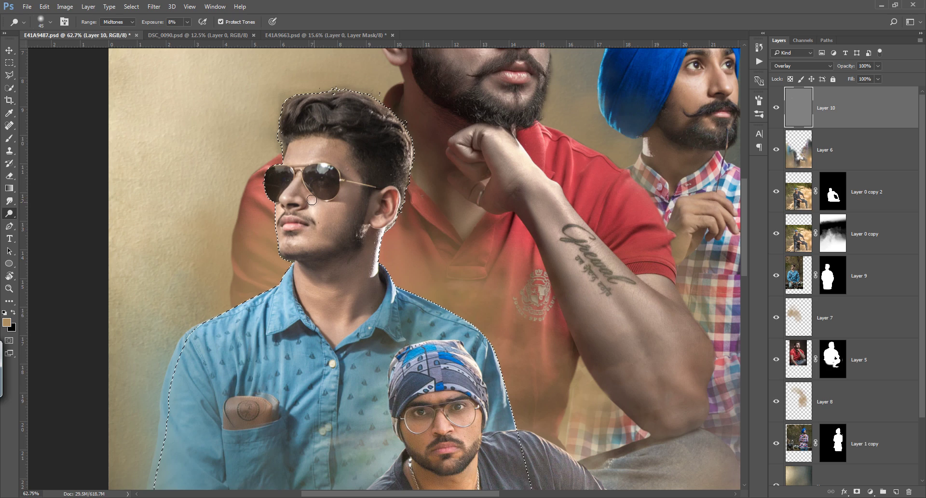
{"action": "left_click_drag", "start_coordinate": [318, 215], "coordinate": [323, 225]}
{"action": "key", "text": "bracketleft"}
{"action": "key", "text": "bracketleft"}
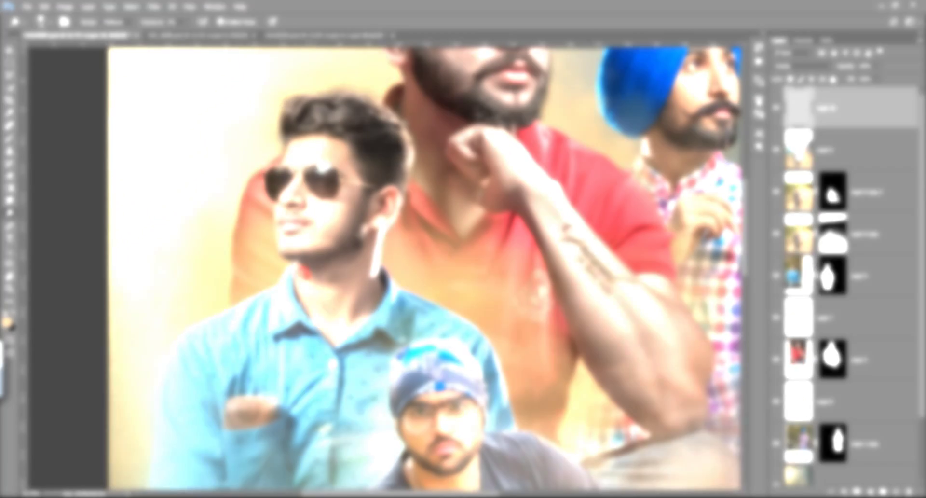
{"action": "left_click", "coordinate": [326, 290]}
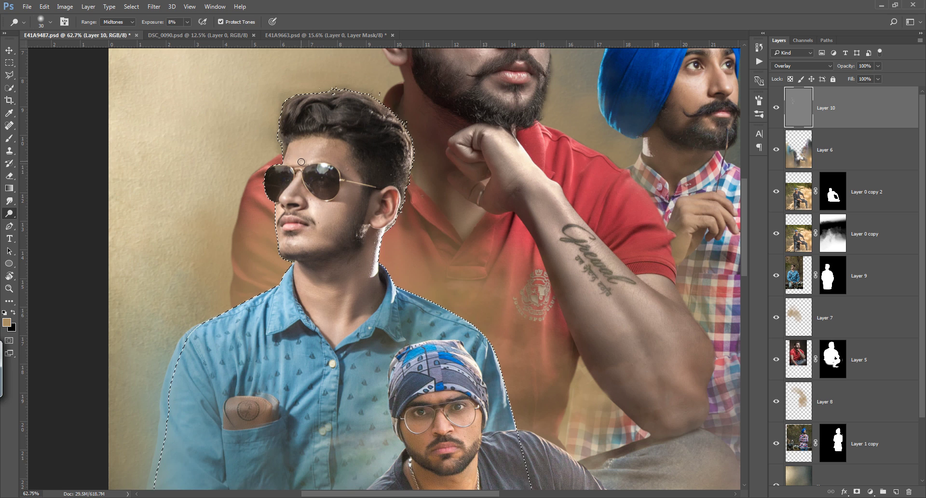
Step: Dodge the forehead, cheek, under-eye area, upper lip and neck again with varied brush sizes
{"action": "left_click", "coordinate": [323, 153]}
{"action": "key", "text": "bracketright"}
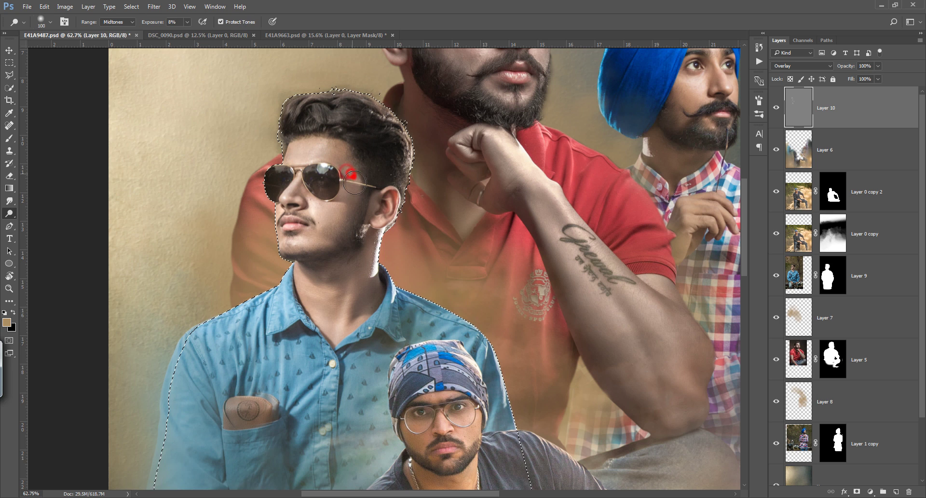
{"action": "left_click", "coordinate": [329, 211]}
{"action": "key", "text": "bracketleft"}
{"action": "key", "text": "bracketleft"}
{"action": "key", "text": "bracketleft"}
{"action": "left_click", "coordinate": [285, 197]}
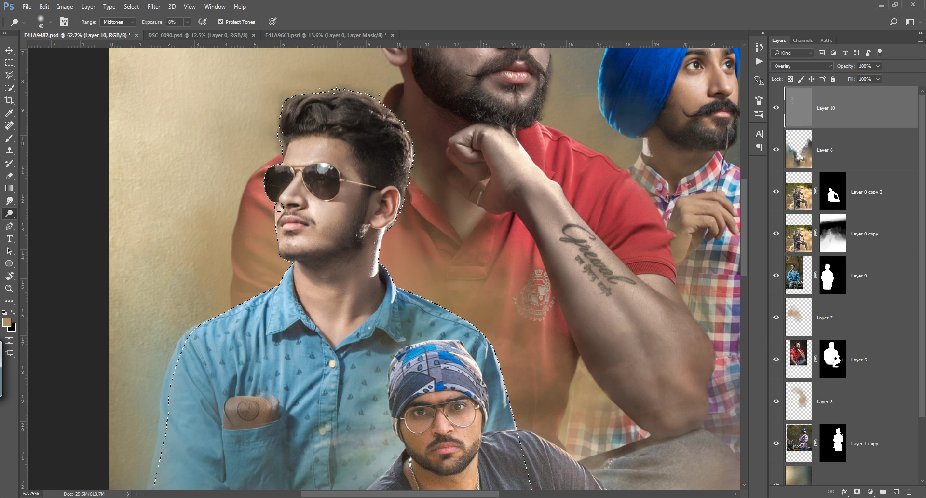
{"action": "key", "text": "bracketleft"}
{"action": "left_click_drag", "start_coordinate": [284, 218], "coordinate": [293, 219]}
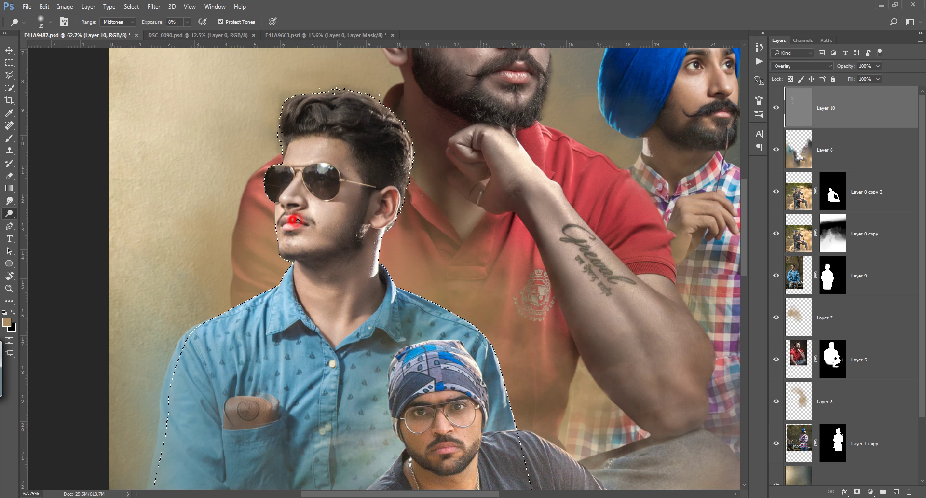
{"action": "key", "text": "bracketright"}
{"action": "key", "text": "bracketright"}
{"action": "key", "text": "bracketright"}
{"action": "left_click", "coordinate": [311, 284]}
{"action": "left_click", "coordinate": [311, 302]}
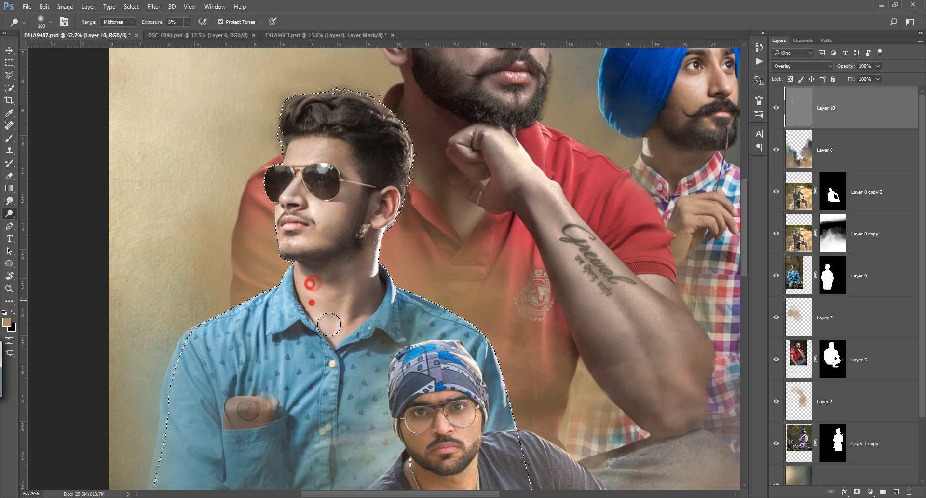
{"action": "key", "text": "ctrl+0"}
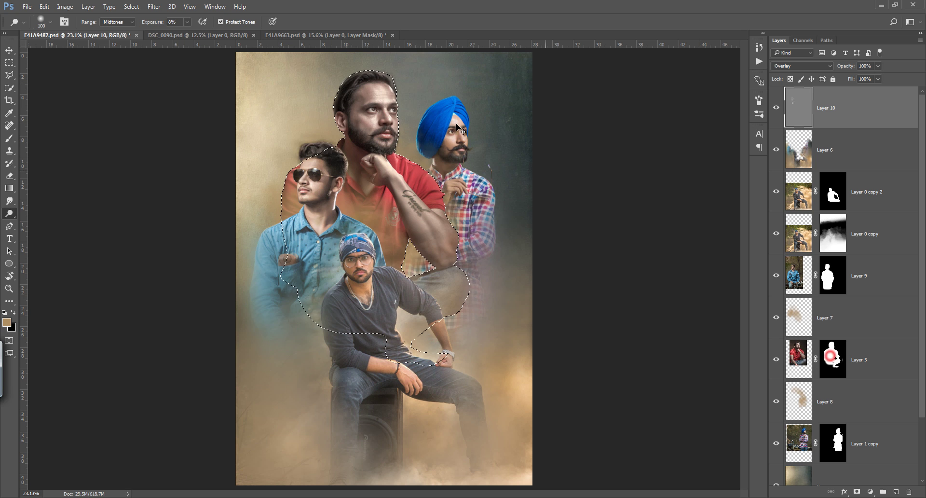
Step: Dodge the bearded red-shirted man's eye area, lips and cheek, resizing the brush as needed
{"action": "scroll", "coordinate": [374, 240], "scroll_direction": "up", "scroll_amount": 3}
{"action": "key", "text": "bracketright"}
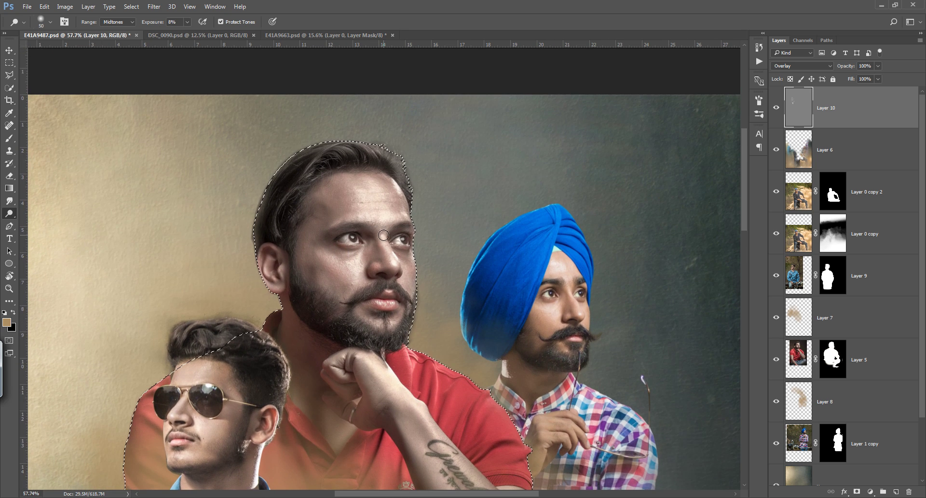
{"action": "left_click", "coordinate": [381, 235]}
{"action": "key", "text": "bracketleft"}
{"action": "key", "text": "bracketleft"}
{"action": "key", "text": "bracketleft"}
{"action": "left_click", "coordinate": [393, 304]}
{"action": "left_click", "coordinate": [340, 264]}
{"action": "key", "text": "bracketright"}
{"action": "key", "text": "bracketright"}
{"action": "key", "text": "bracketright"}
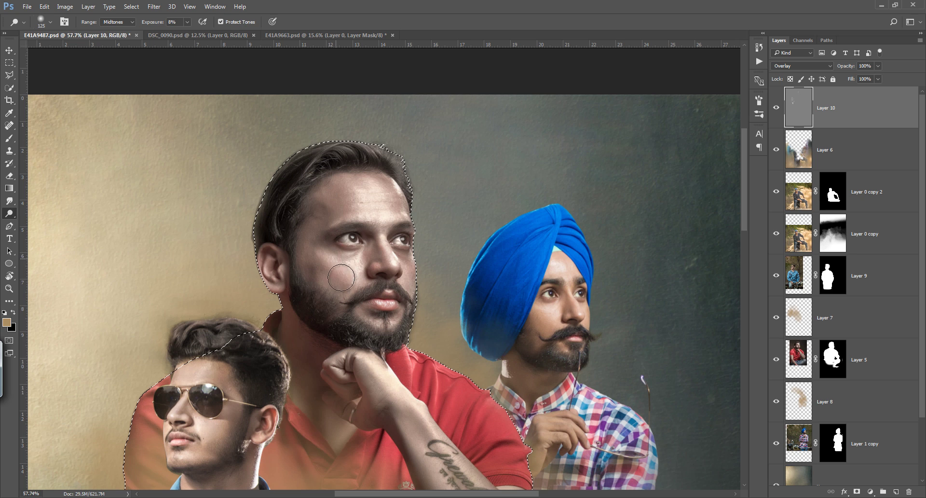
Step: Deselect the bearded man and fit the whole composition in the window
{"action": "key", "text": "ctrl+d"}
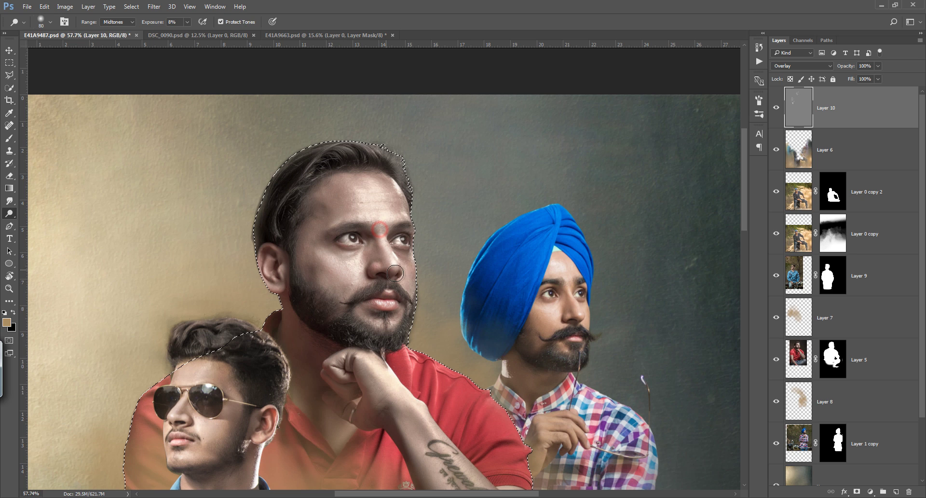
{"action": "key", "text": "bracketleft"}
{"action": "key", "text": "bracketleft"}
{"action": "key", "text": "ctrl+0"}
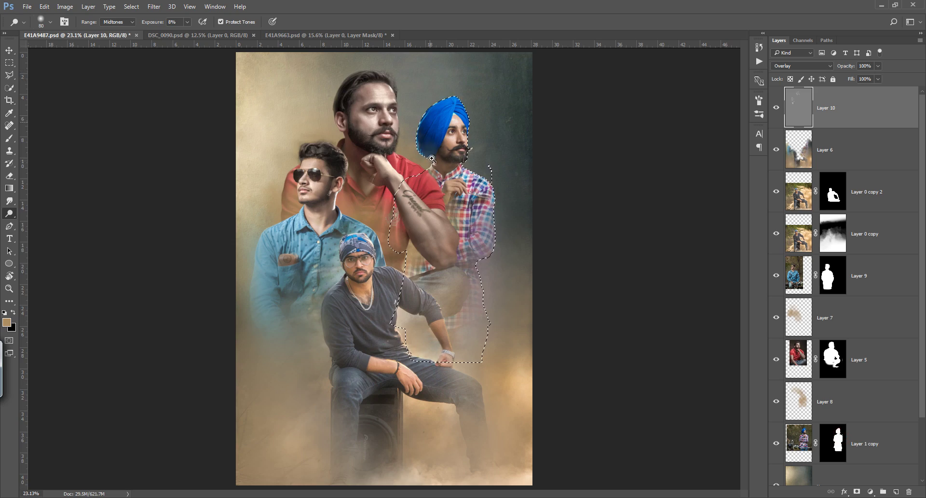
Step: Zoom in and dodge the turban man's forehead, nose, cheek and glasses-holding hand
{"action": "scroll", "coordinate": [443, 126], "scroll_direction": "up", "scroll_amount": 3}
{"action": "scroll", "coordinate": [444, 125], "scroll_direction": "up", "scroll_amount": 2}
{"action": "scroll", "coordinate": [444, 125], "scroll_direction": "up", "scroll_amount": 2}
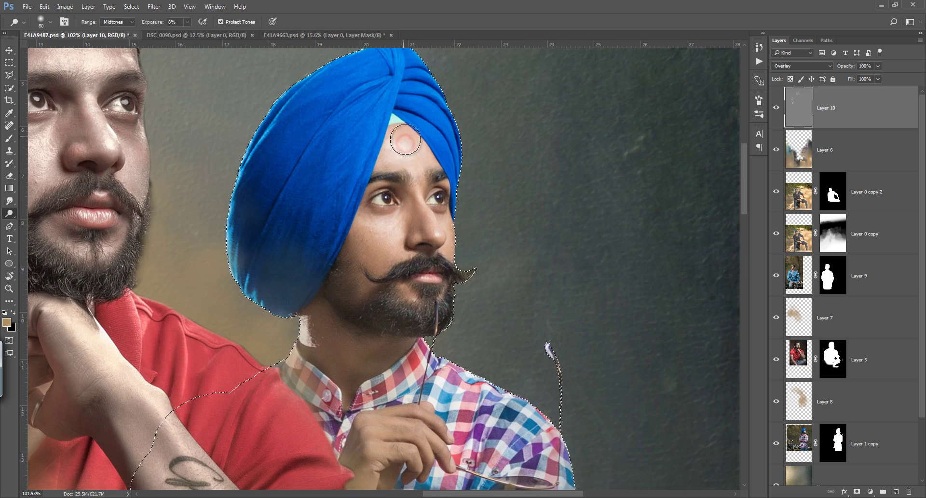
{"action": "left_click_drag", "start_coordinate": [417, 148], "coordinate": [410, 144]}
{"action": "mouse_move", "coordinate": [420, 190]}
{"action": "left_mouse_down"}
{"action": "mouse_move", "coordinate": [430, 219]}
{"action": "mouse_move", "coordinate": [423, 192]}
{"action": "left_mouse_up"}
{"action": "key", "text": "bracketright"}
{"action": "key", "text": "bracketright"}
{"action": "left_click_drag", "start_coordinate": [386, 228], "coordinate": [374, 233]}
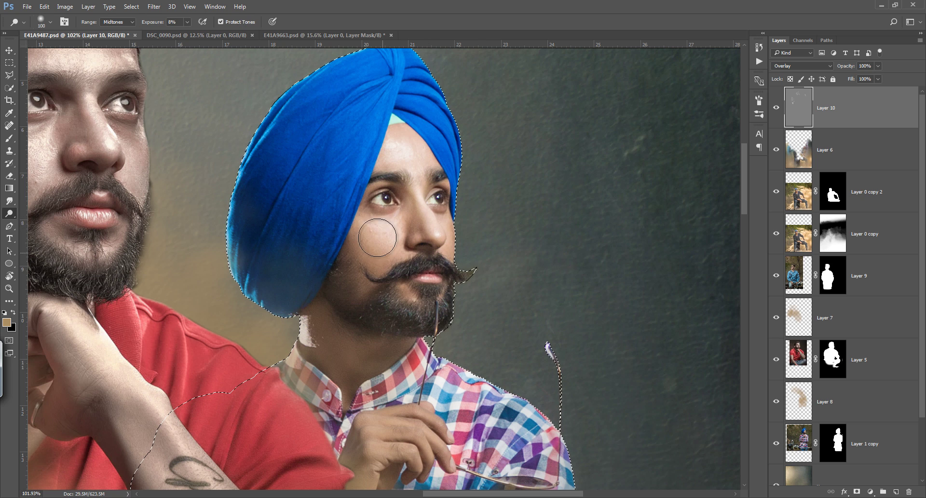
{"action": "key", "text": "bracketleft"}
{"action": "key", "text": "bracketleft"}
{"action": "key", "text": "bracketleft"}
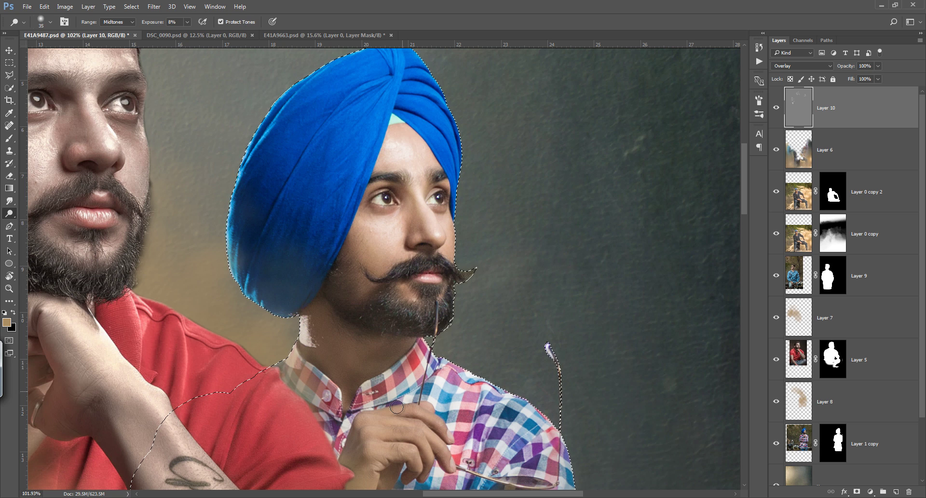
{"action": "left_click_drag", "start_coordinate": [364, 439], "coordinate": [389, 413]}
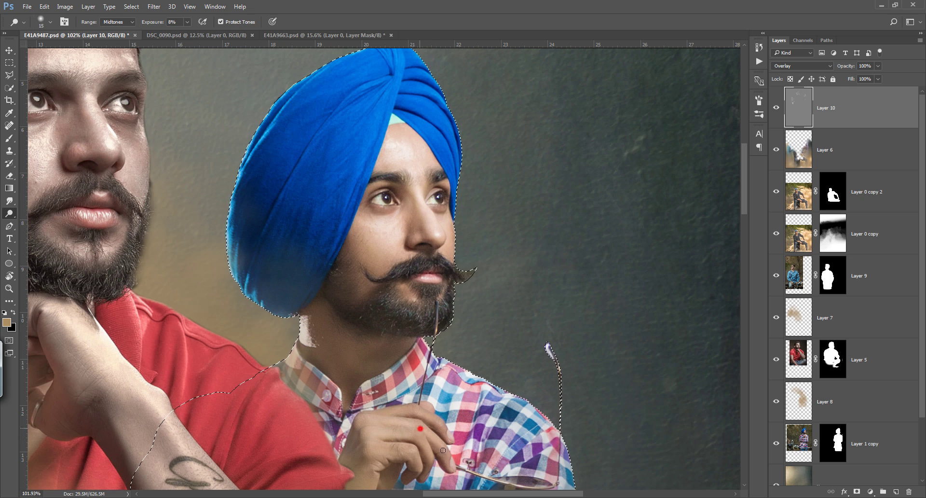
{"action": "key", "text": "bracketleft"}
{"action": "left_click_drag", "start_coordinate": [368, 450], "coordinate": [414, 455]}
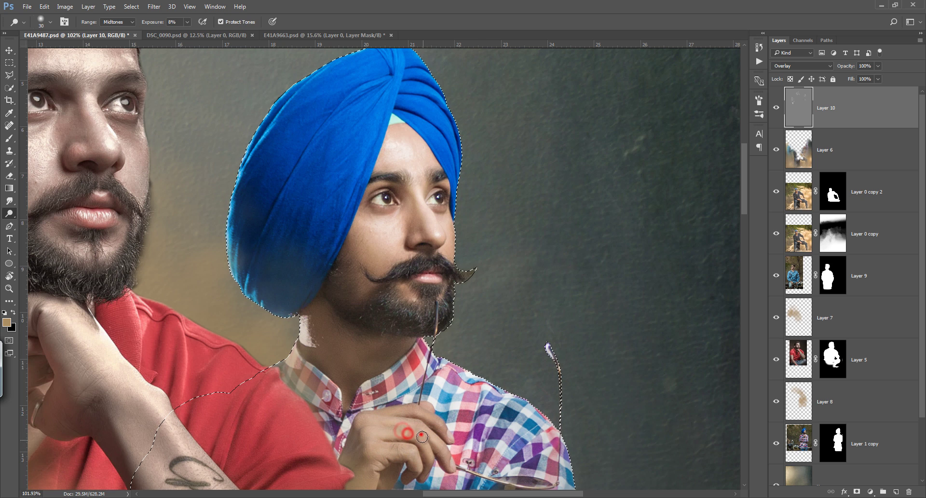
Step: Pan to the tattooed forearm, dodge its skin, then fit the composition to the window
{"action": "mouse_move", "coordinate": [96, 193]}
{"action": "left_mouse_down"}
{"action": "mouse_move", "coordinate": [345, 290]}
{"action": "mouse_move", "coordinate": [423, 241]}
{"action": "left_mouse_up"}
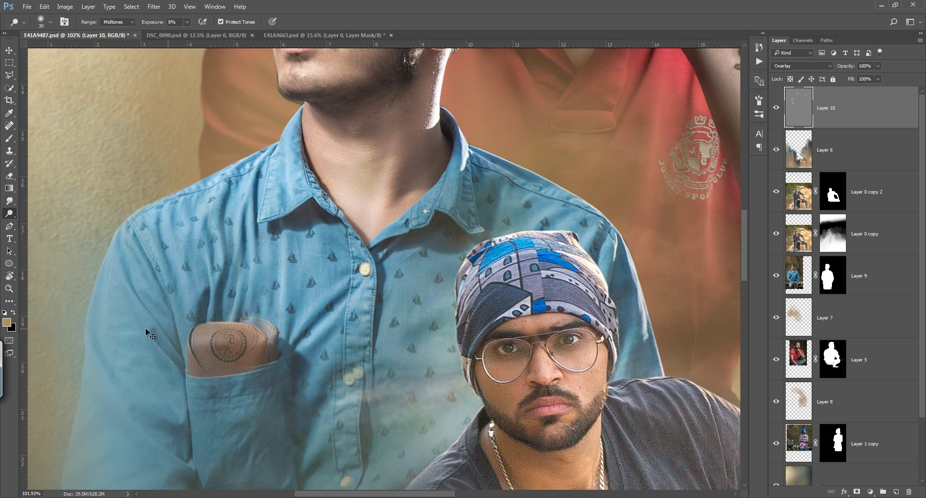
{"action": "left_click_drag", "start_coordinate": [485, 362], "coordinate": [272, 211]}
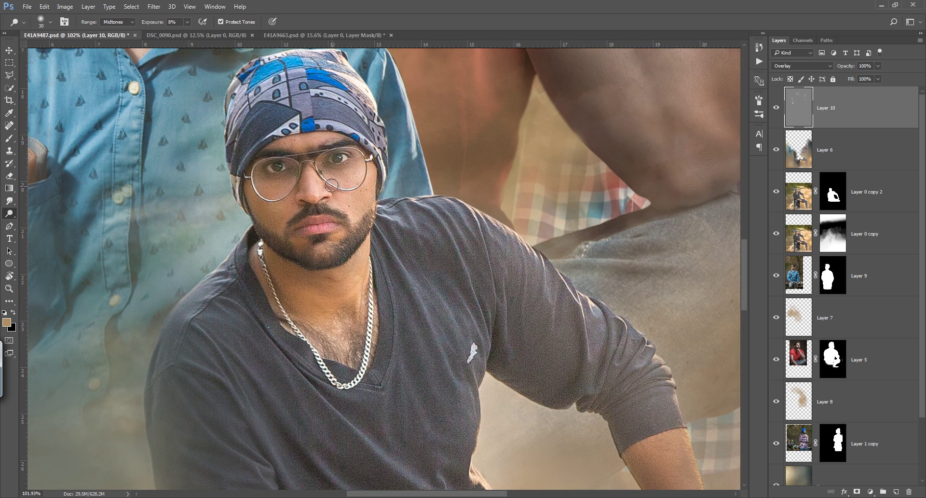
{"action": "key", "text": "bracketright"}
{"action": "key", "text": "bracketright"}
{"action": "key", "text": "bracketright"}
{"action": "key", "text": "bracketright"}
{"action": "key", "text": "bracketright"}
{"action": "key", "text": "bracketright"}
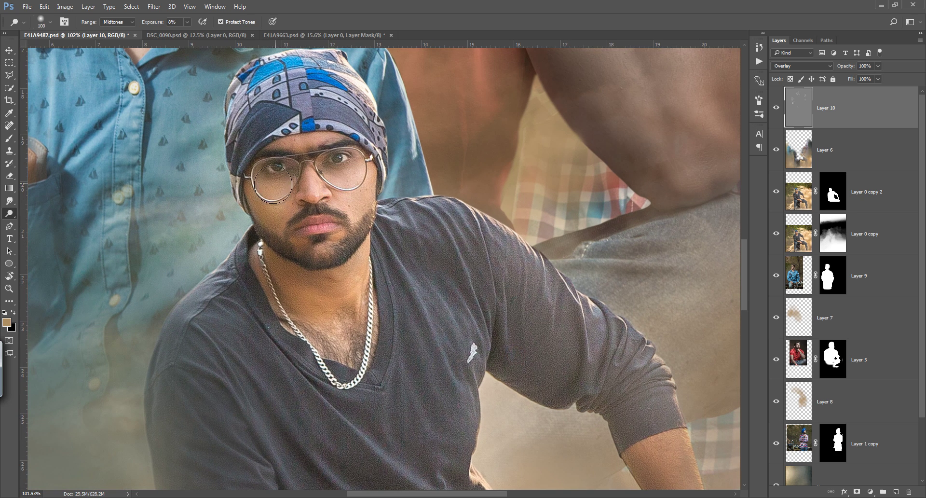
{"action": "left_click_drag", "start_coordinate": [510, 140], "coordinate": [346, 357]}
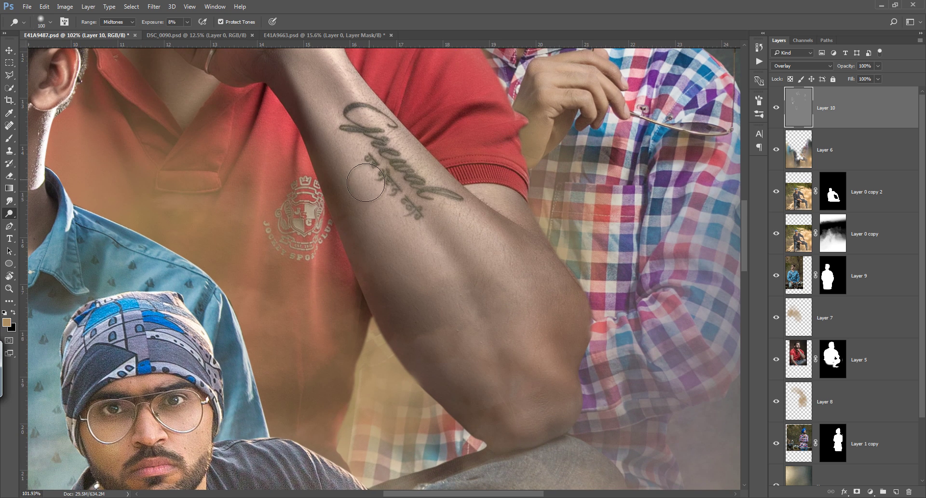
{"action": "left_click", "coordinate": [348, 102]}
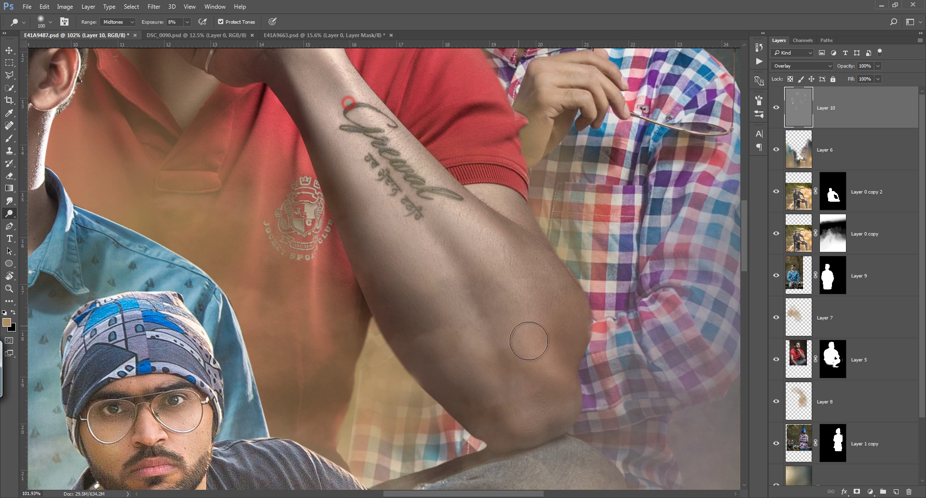
{"action": "mouse_move", "coordinate": [528, 341]}
{"action": "left_mouse_down"}
{"action": "mouse_move", "coordinate": [460, 360]}
{"action": "mouse_move", "coordinate": [463, 431]}
{"action": "left_mouse_up"}
{"action": "key", "text": "ctrl+0"}
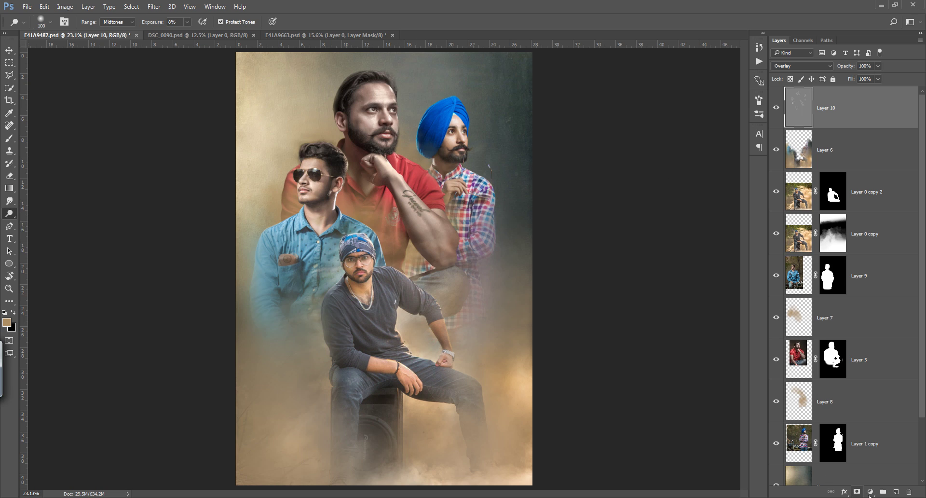
Step: Move Layer 10 through Layer 1 copy into a new Group 2 and collapse it
{"action": "left_click", "coordinate": [884, 491]}
{"action": "left_click", "coordinate": [862, 131]}
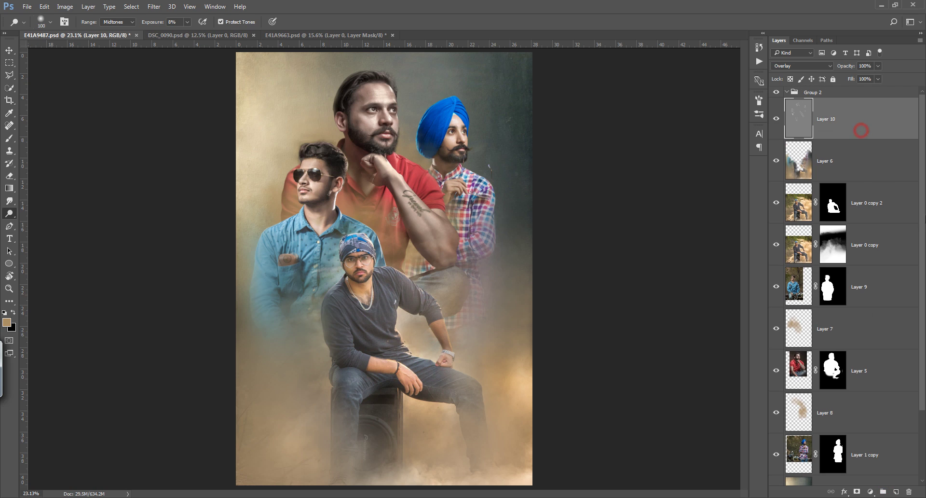
{"action": "scroll", "coordinate": [893, 327], "scroll_direction": "down", "scroll_amount": 3}
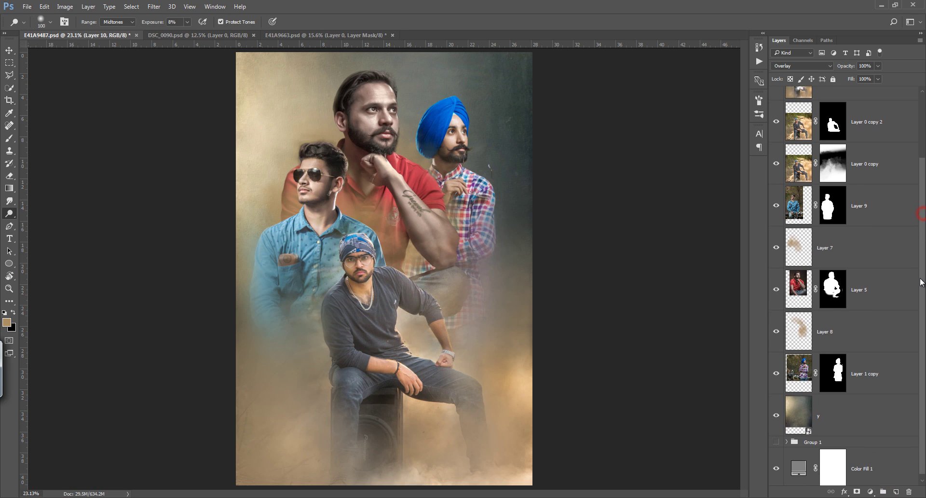
{"action": "left_click", "coordinate": [881, 374], "text": "shift"}
{"action": "left_click_drag", "start_coordinate": [919, 273], "coordinate": [914, 110]}
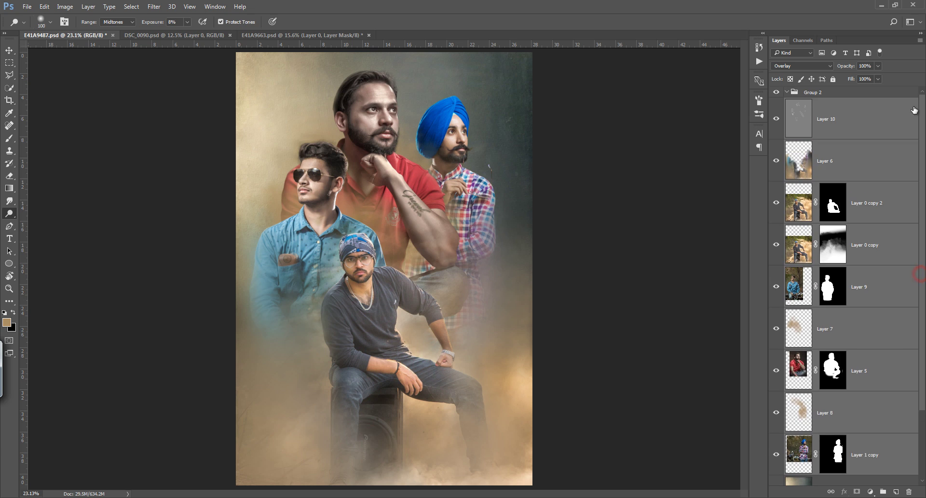
{"action": "left_click_drag", "start_coordinate": [855, 108], "coordinate": [798, 93]}
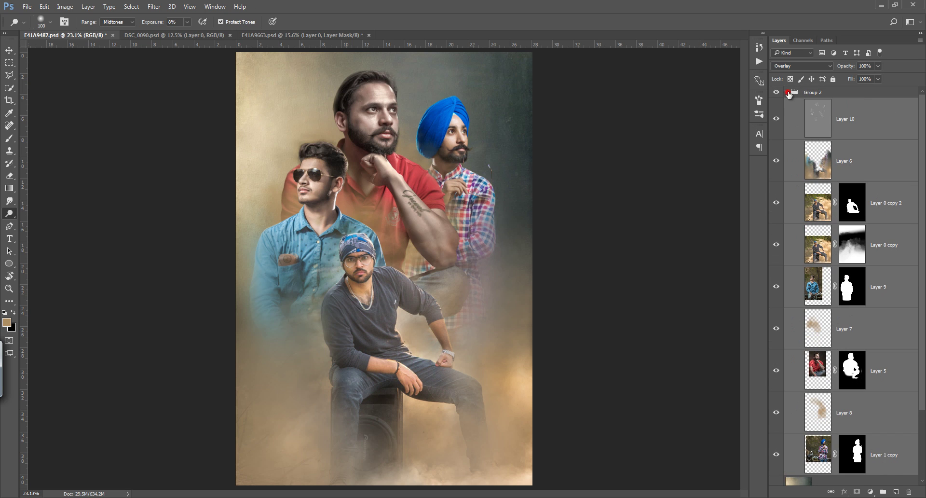
{"action": "left_click", "coordinate": [789, 92]}
{"action": "left_click", "coordinate": [787, 92]}
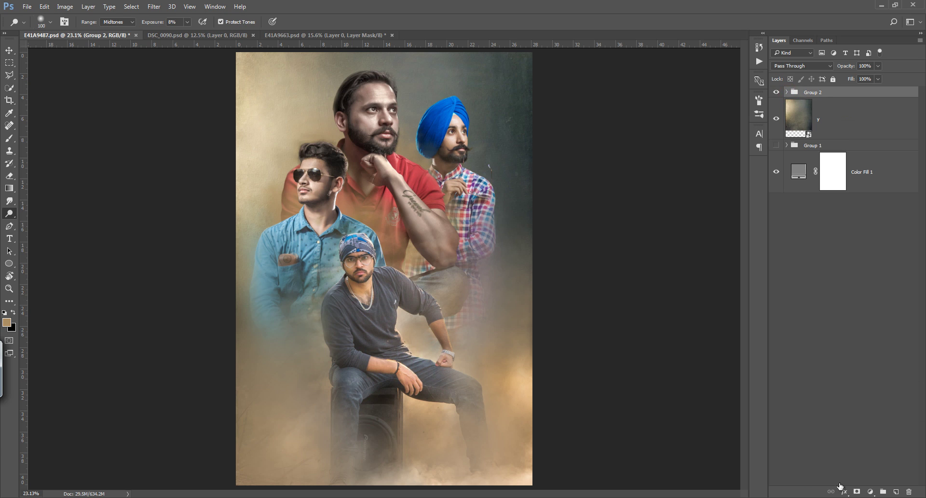
{"action": "left_click", "coordinate": [869, 492]}
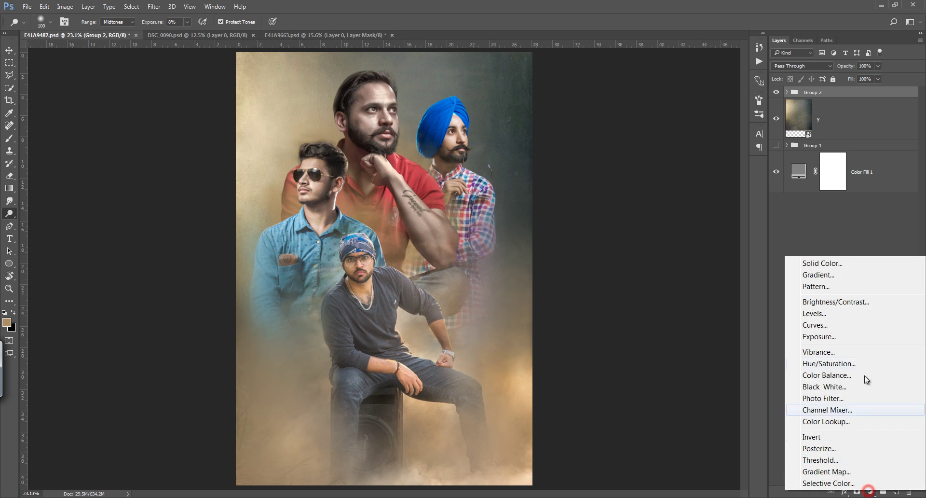
Step: Add a Hue/Saturation adjustment clipped to Group 2 with saturation lowered to about -18
{"action": "left_click", "coordinate": [849, 356]}
{"action": "left_click", "coordinate": [875, 126], "text": "alt"}
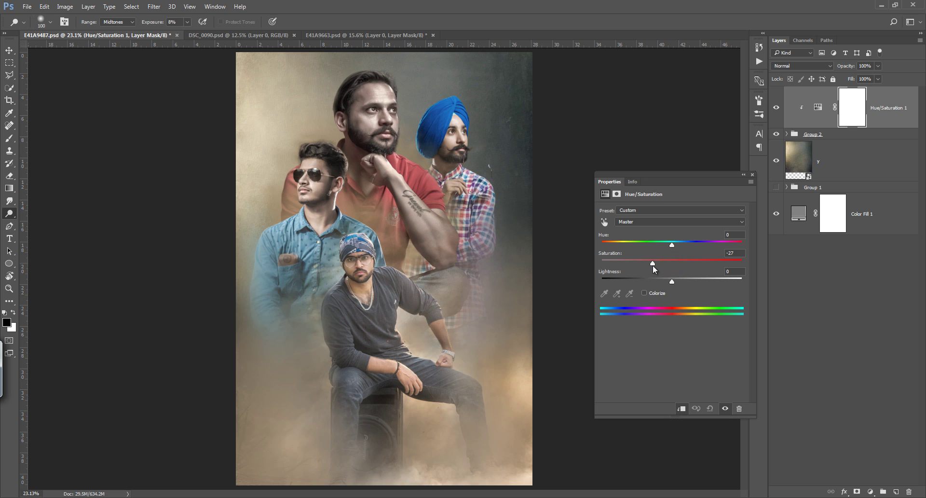
{"action": "left_click_drag", "start_coordinate": [663, 266], "coordinate": [654, 266]}
{"action": "left_click", "coordinate": [752, 175]}
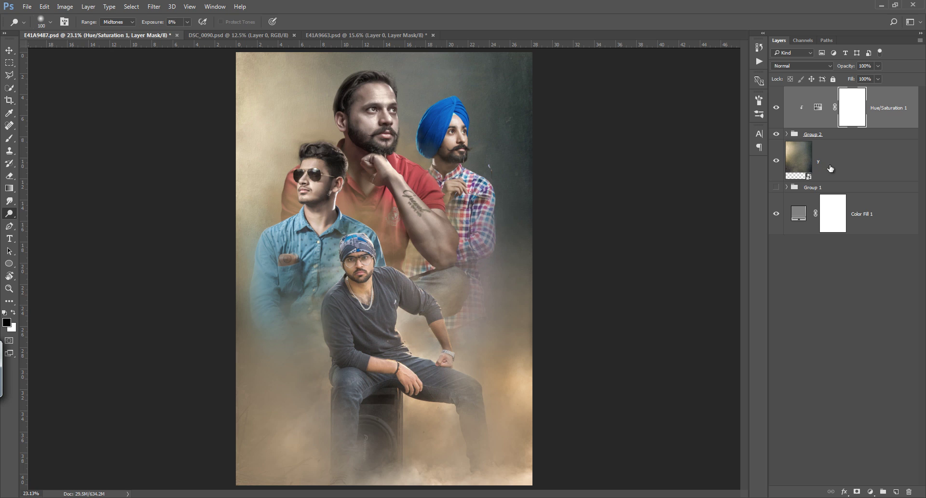
Step: Add a new empty Layer 11 above Hue/Saturation 1
{"action": "left_click", "coordinate": [848, 137]}
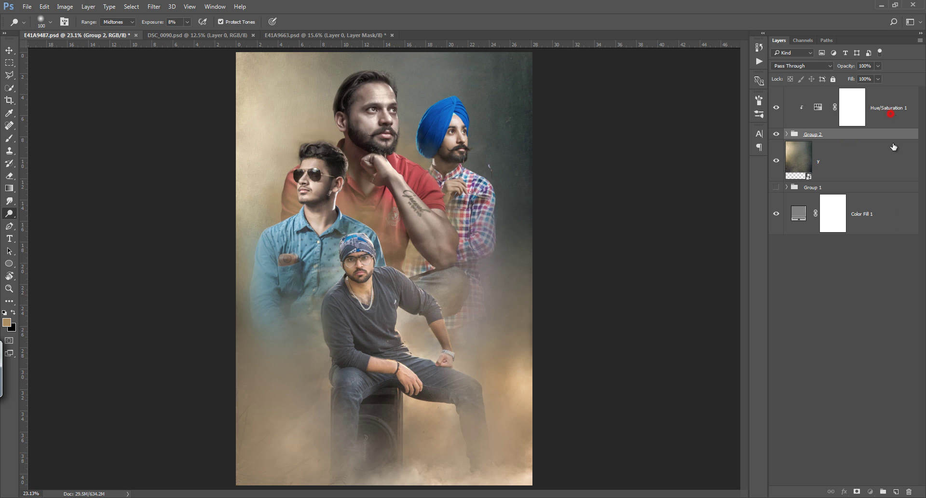
{"action": "left_click", "coordinate": [890, 114]}
{"action": "left_click", "coordinate": [896, 491]}
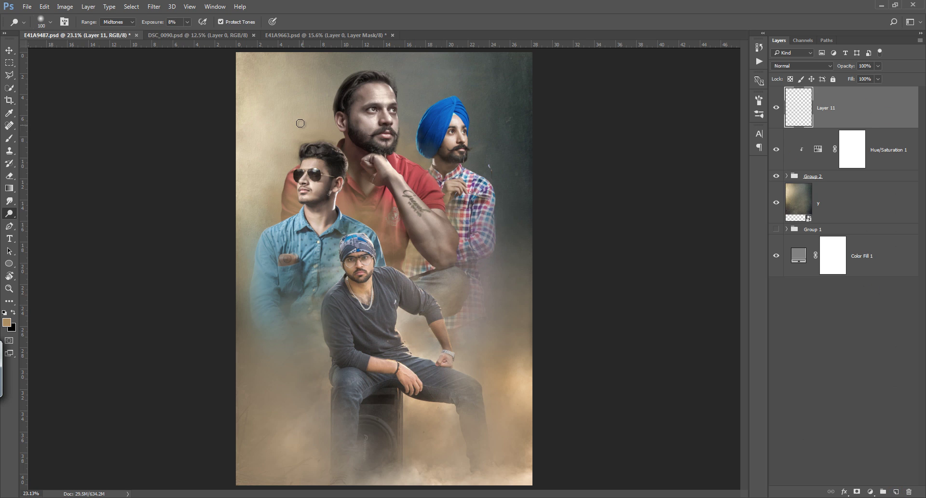
Step: Switch to the Mixer Brush Tool and set its size to 600
{"action": "key", "text": "b"}
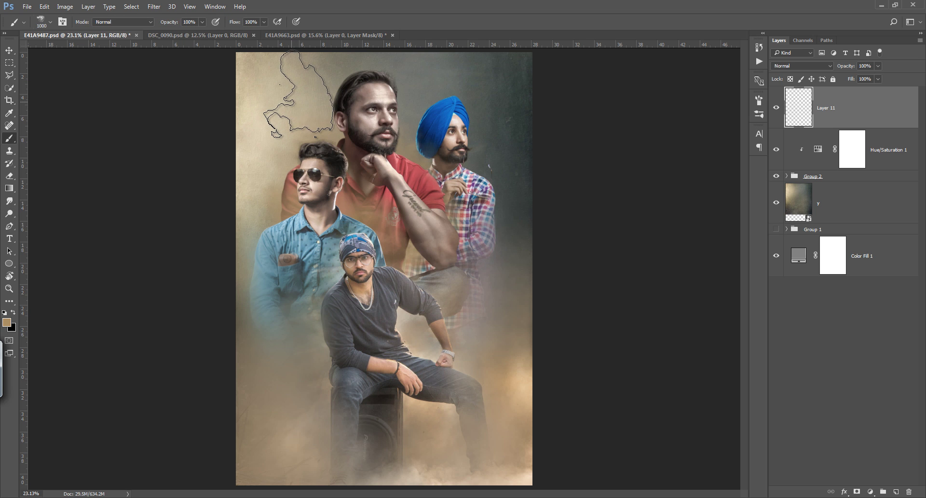
{"action": "right_click", "coordinate": [289, 101]}
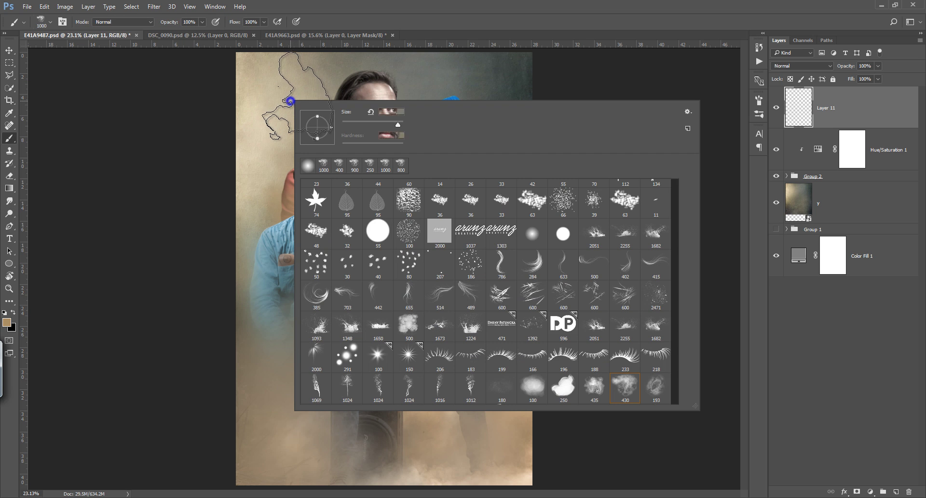
{"action": "left_click", "coordinate": [424, 25]}
{"action": "right_click", "coordinate": [12, 142]}
{"action": "left_click", "coordinate": [48, 168]}
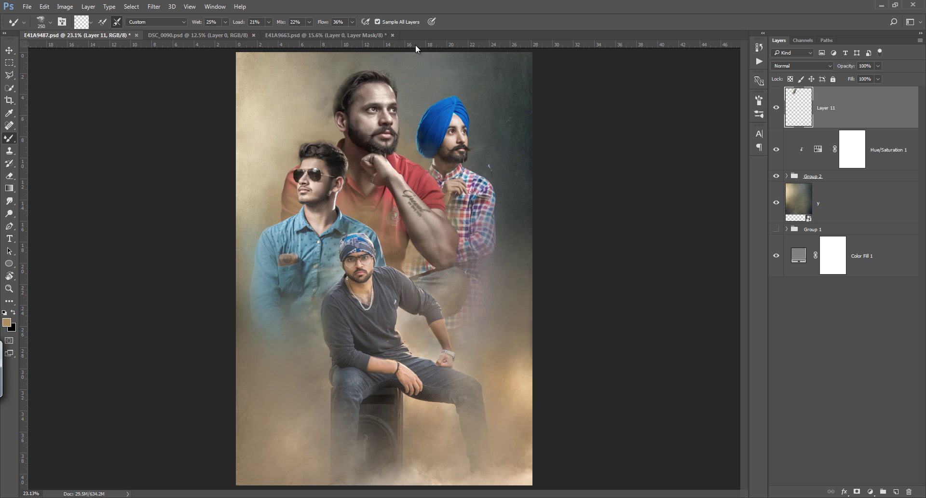
{"action": "key", "text": "bracketright"}
{"action": "key", "text": "bracketright"}
{"action": "key", "text": "bracketright"}
{"action": "key", "text": "bracketleft"}
{"action": "key", "text": "bracketleft"}
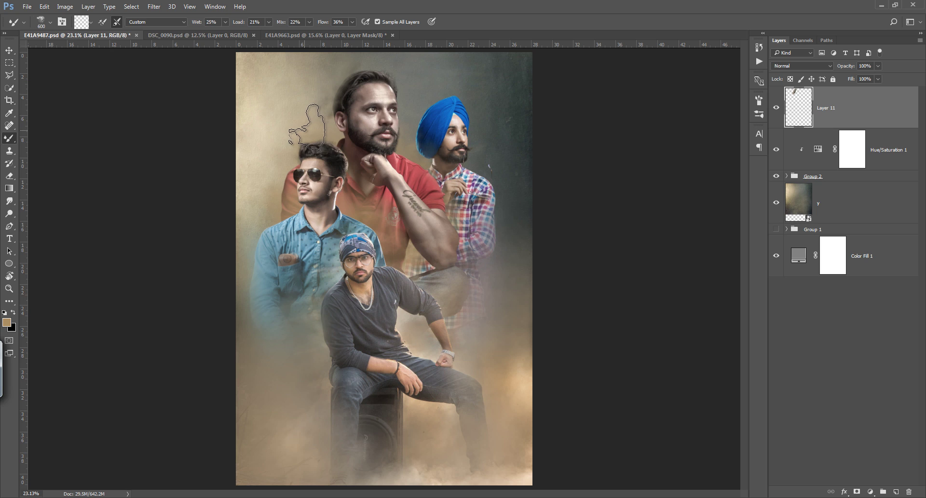
Step: Smudge the dusty backdrop into the central man's hair edges, varying brush size 300-500
{"action": "left_click", "coordinate": [304, 128]}
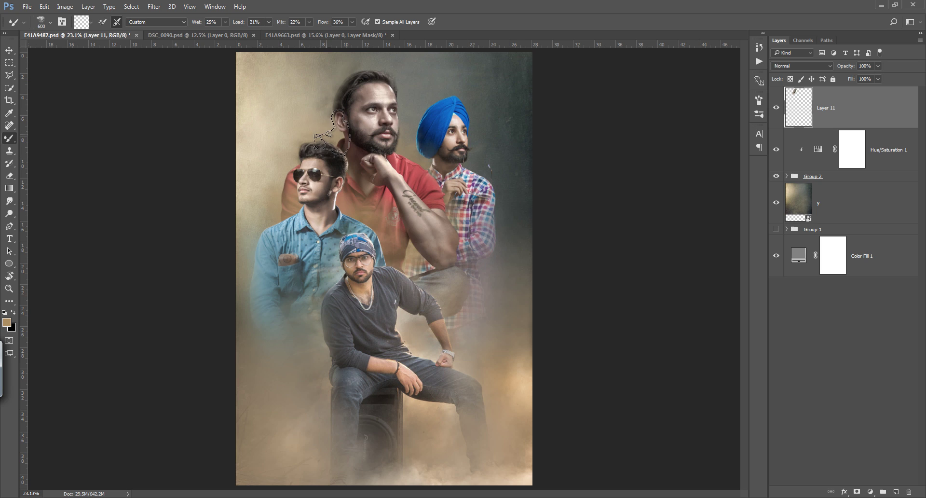
{"action": "left_click_drag", "start_coordinate": [324, 130], "coordinate": [277, 155]}
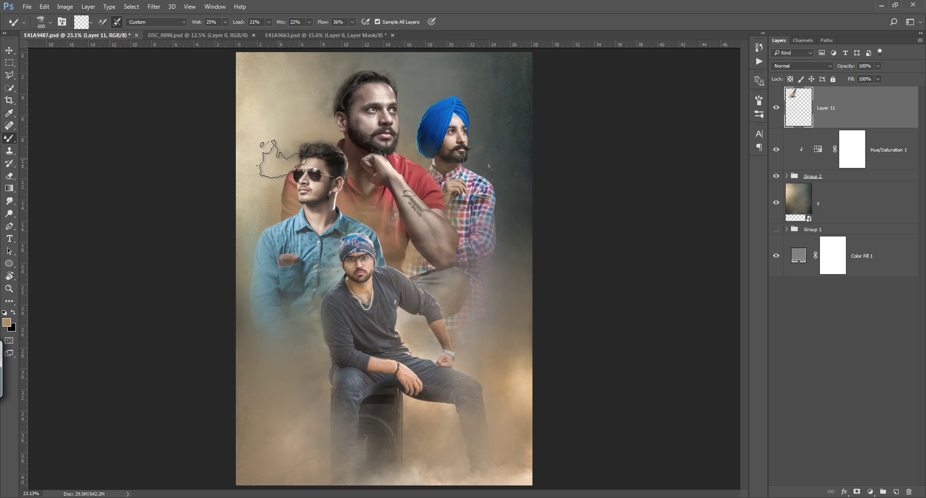
{"action": "left_click", "coordinate": [276, 178]}
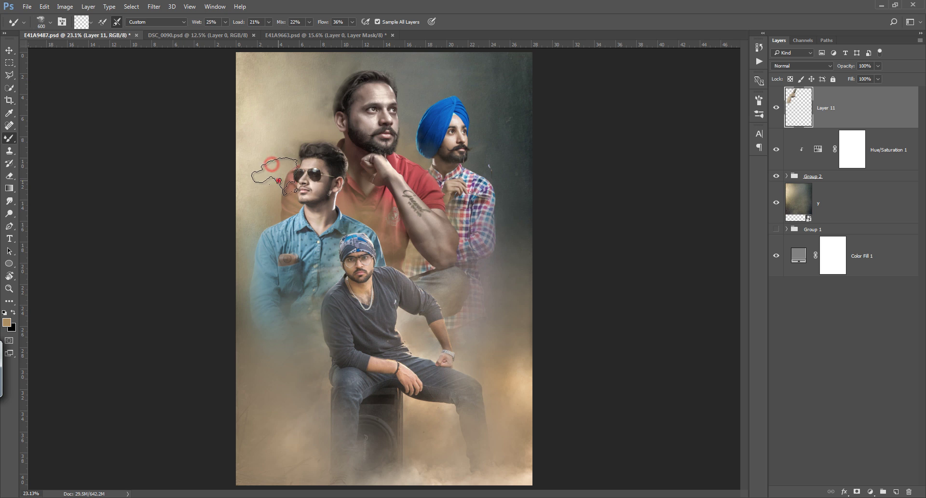
{"action": "left_click", "coordinate": [278, 181]}
{"action": "left_click", "coordinate": [311, 102]}
{"action": "left_click", "coordinate": [316, 111]}
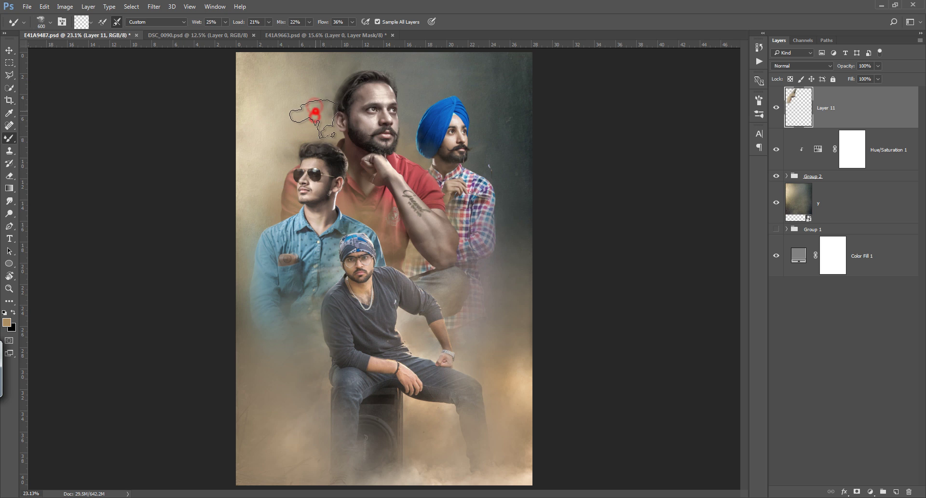
{"action": "left_click", "coordinate": [319, 123]}
{"action": "key", "text": "bracketleft"}
{"action": "key", "text": "bracketleft"}
{"action": "key", "text": "bracketleft"}
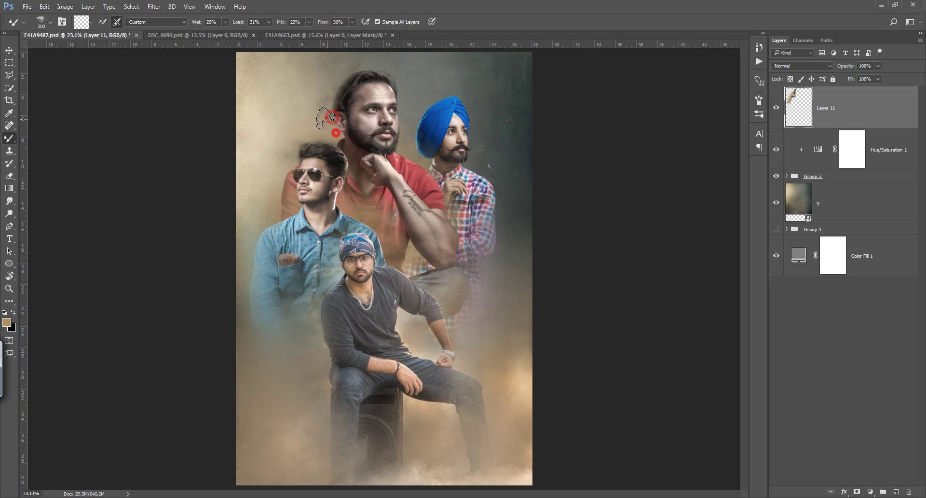
{"action": "left_click", "coordinate": [326, 118]}
{"action": "key", "text": "bracketright"}
{"action": "key", "text": "bracketright"}
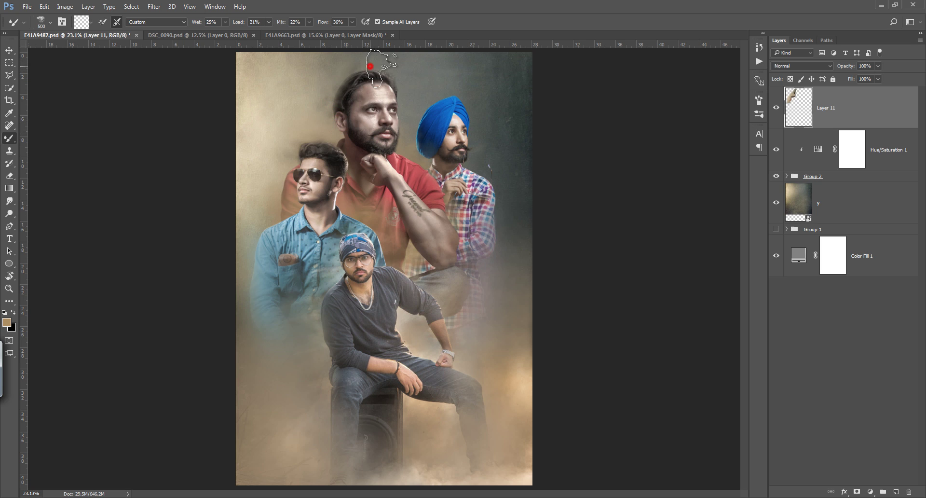
{"action": "left_click", "coordinate": [383, 70]}
{"action": "key", "text": "bracketleft"}
Step: Blend paint over the blue turban's top and edge and into the upper-right background
{"action": "left_click", "coordinate": [425, 93]}
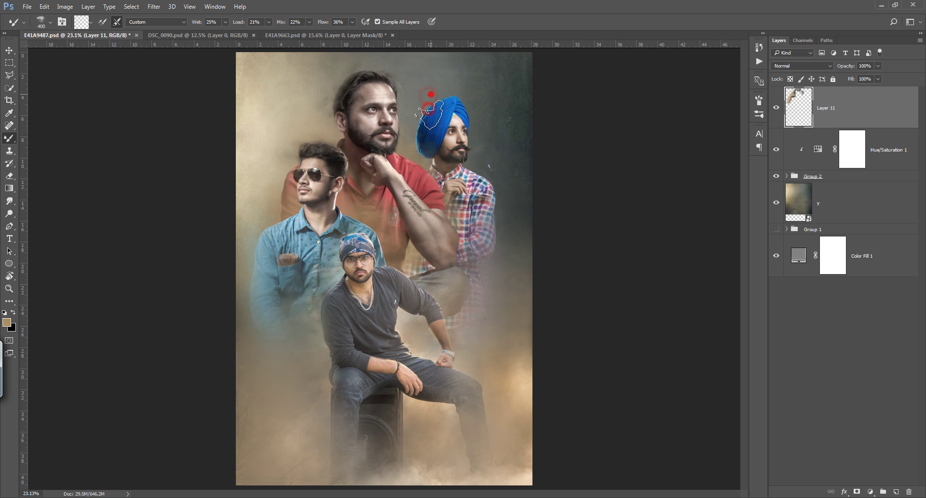
{"action": "left_click", "coordinate": [435, 95]}
{"action": "left_click", "coordinate": [446, 90]}
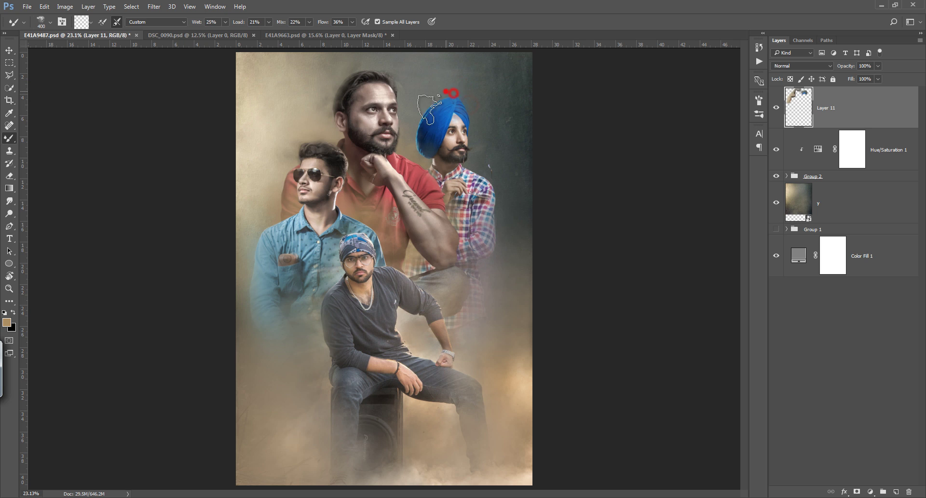
{"action": "left_click", "coordinate": [425, 109]}
{"action": "left_click", "coordinate": [415, 132]}
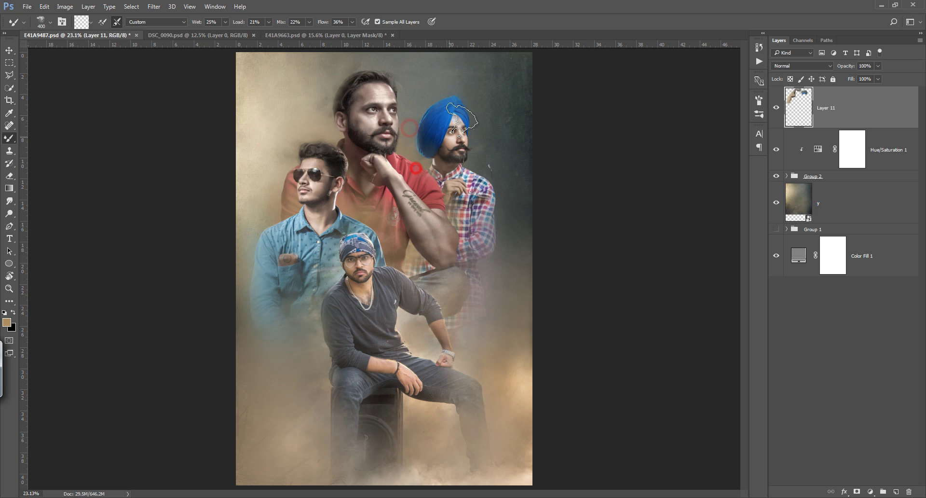
{"action": "key", "text": "bracketright"}
{"action": "key", "text": "bracketright"}
{"action": "key", "text": "bracketright"}
{"action": "key", "text": "bracketright"}
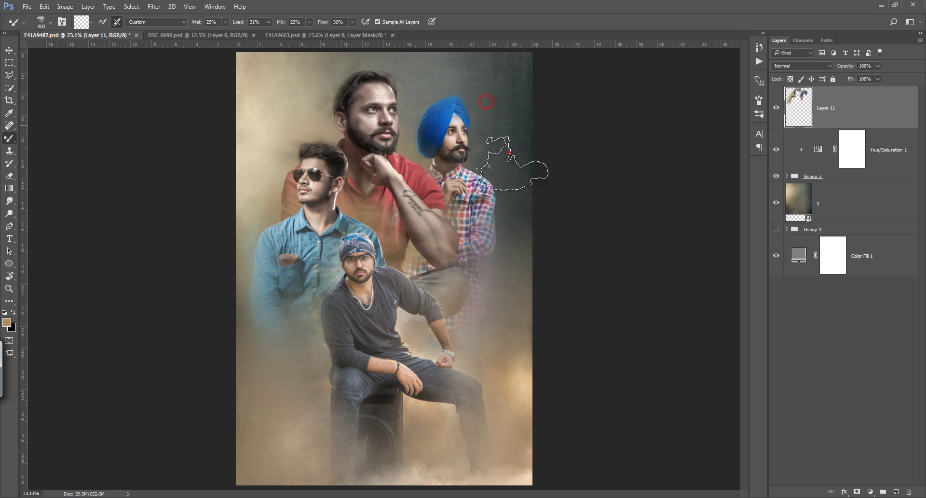
{"action": "left_click", "coordinate": [510, 153]}
Step: Smear paint across the upper-left background, left edge, above the central head and over his beard
{"action": "left_click", "coordinate": [535, 108]}
{"action": "left_click", "coordinate": [535, 131]}
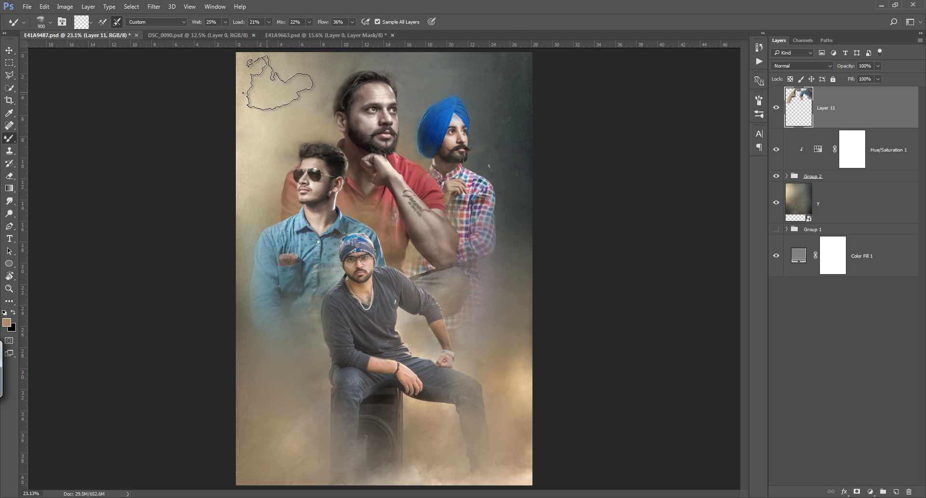
{"action": "left_click", "coordinate": [273, 77]}
{"action": "left_click", "coordinate": [258, 143]}
{"action": "left_click", "coordinate": [265, 177]}
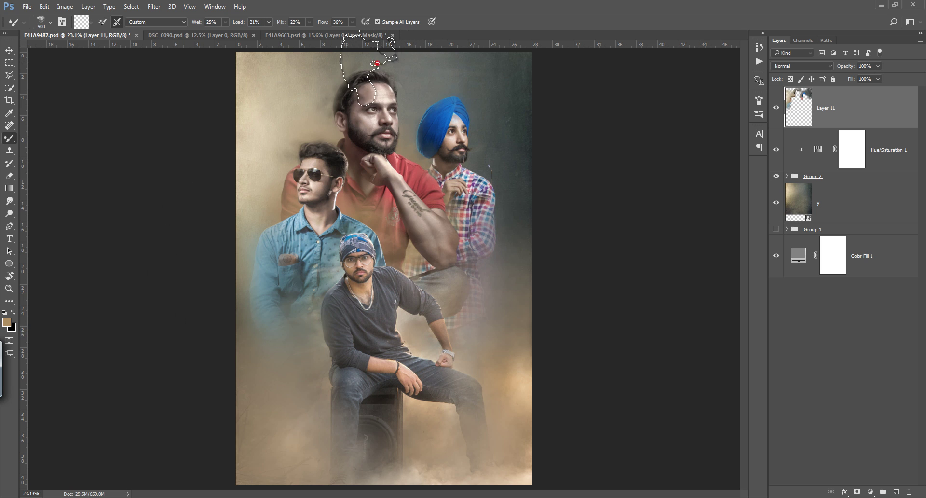
{"action": "left_click", "coordinate": [377, 62]}
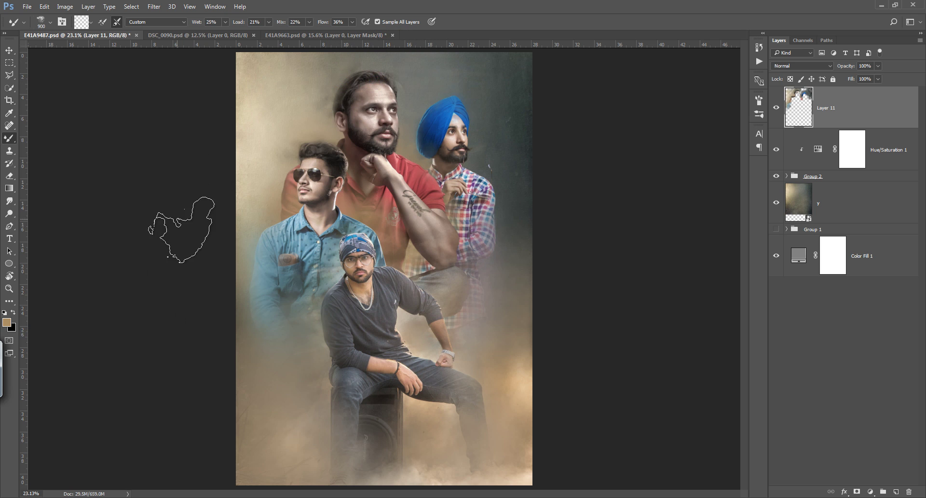
{"action": "left_click", "coordinate": [406, 137]}
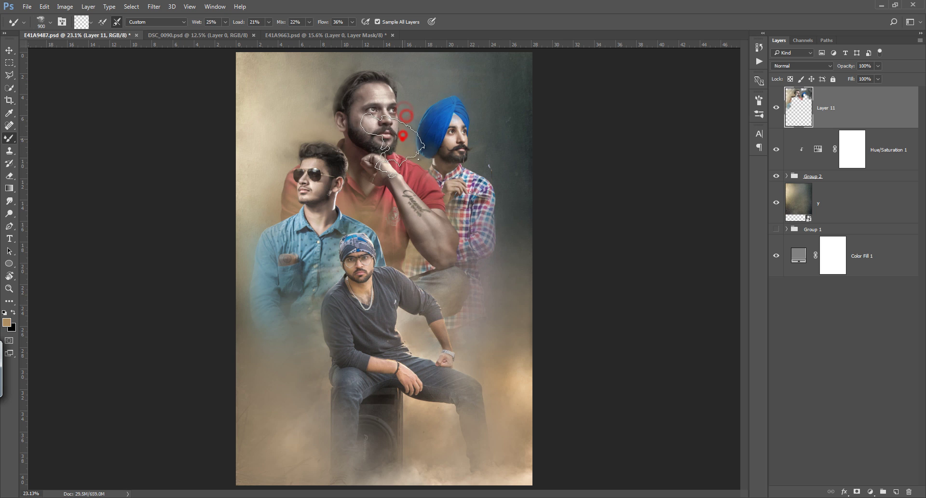
{"action": "left_click", "coordinate": [400, 141]}
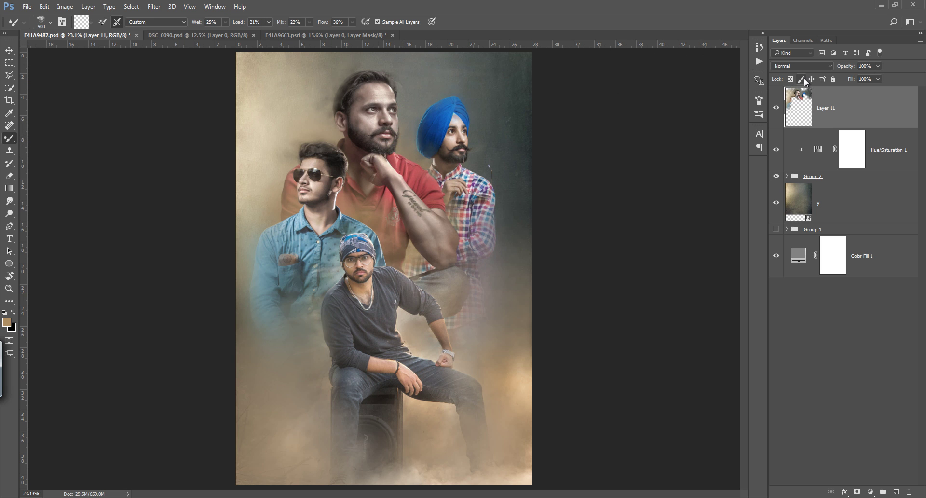
Step: Add a subtle mixer-brush stroke at the top, then toggle Layer 11 to compare
{"action": "key", "text": "bracketleft"}
{"action": "key", "text": "bracketleft"}
{"action": "key", "text": "bracketleft"}
{"action": "left_click_drag", "start_coordinate": [422, 81], "coordinate": [445, 60]}
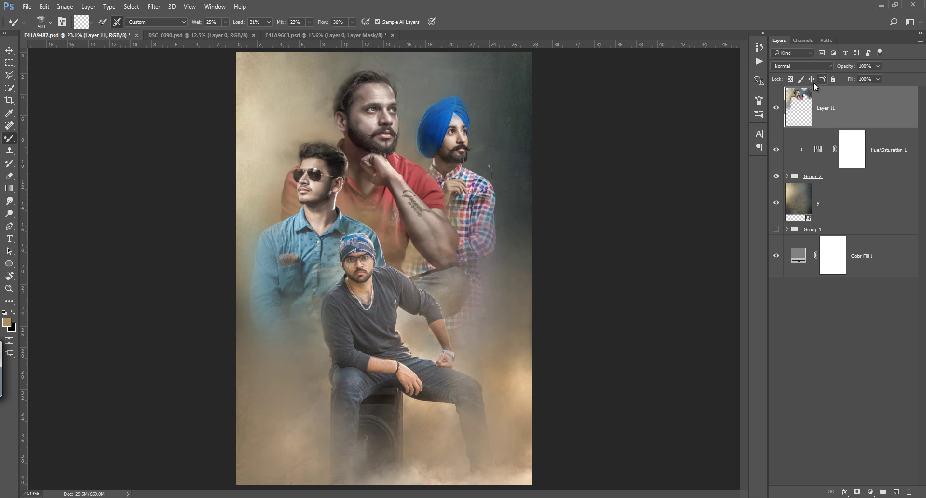
{"action": "left_click", "coordinate": [777, 108]}
{"action": "left_click", "coordinate": [776, 108]}
{"action": "left_click", "coordinate": [777, 108]}
{"action": "left_click", "coordinate": [777, 108]}
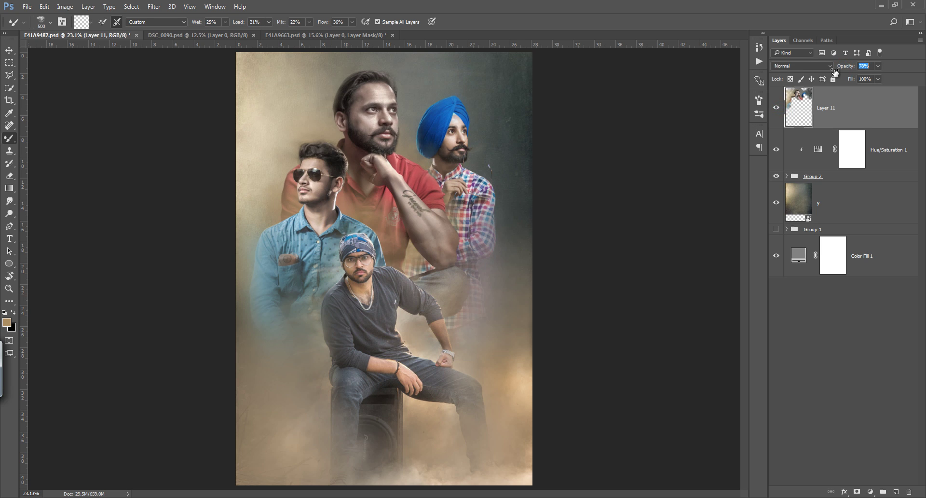
Step: Toggle Hue/Saturation 1 off and on to compare, then reselect Layer 11
{"action": "left_click", "coordinate": [802, 153]}
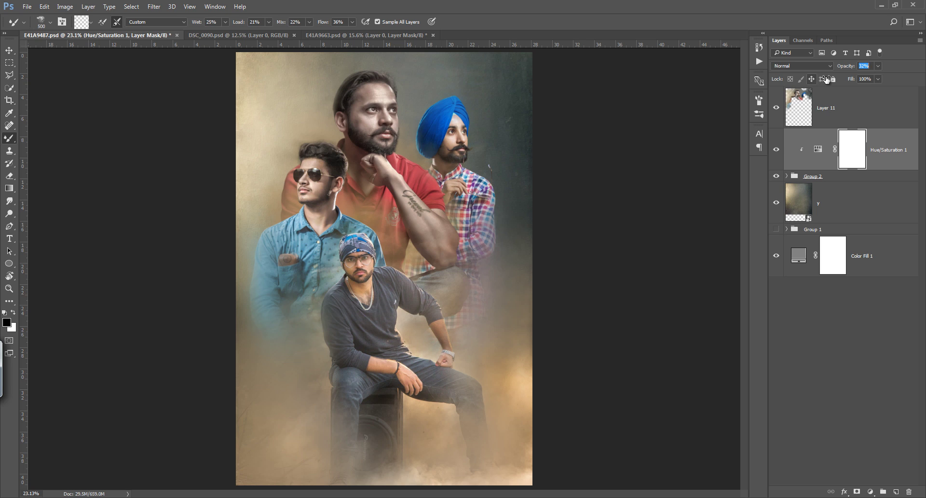
{"action": "left_click", "coordinate": [776, 150]}
{"action": "left_click", "coordinate": [777, 150]}
{"action": "left_click", "coordinate": [858, 104]}
Step: Stamp the visible composite into new Layer 12 and give it a -30 Camera Raw post-crop vignette
{"action": "left_click", "coordinate": [895, 491]}
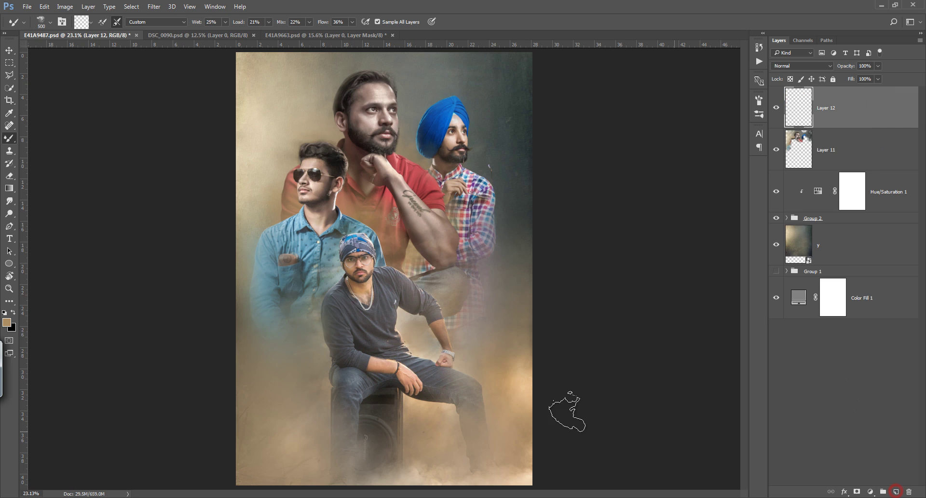
{"action": "key", "text": "ctrl+alt+shift+e"}
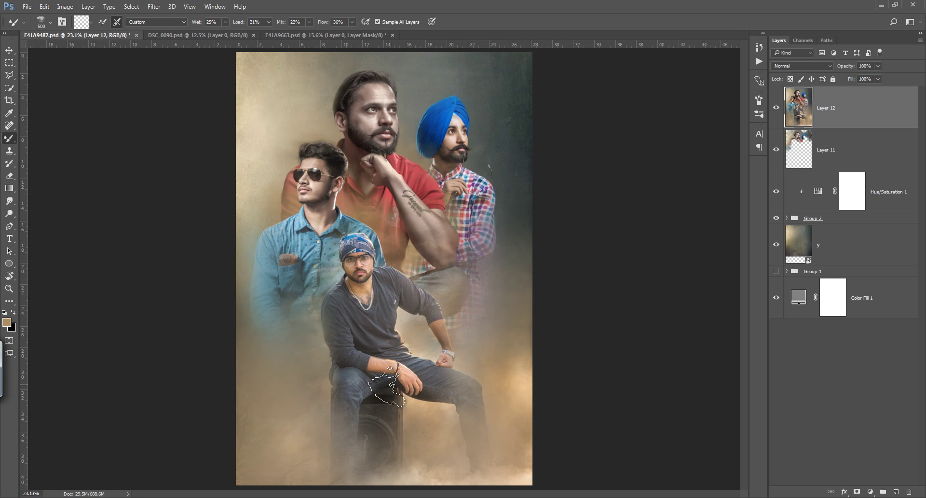
{"action": "left_click", "coordinate": [160, 5]}
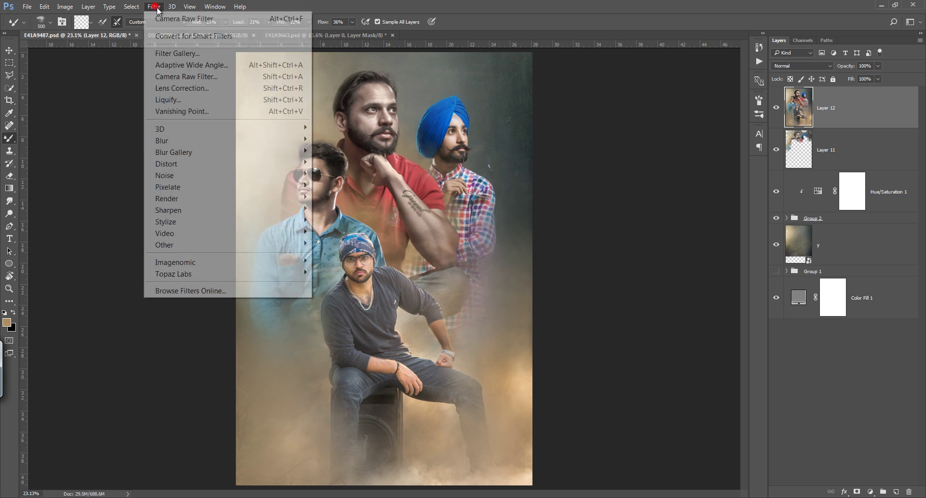
{"action": "left_click", "coordinate": [206, 78]}
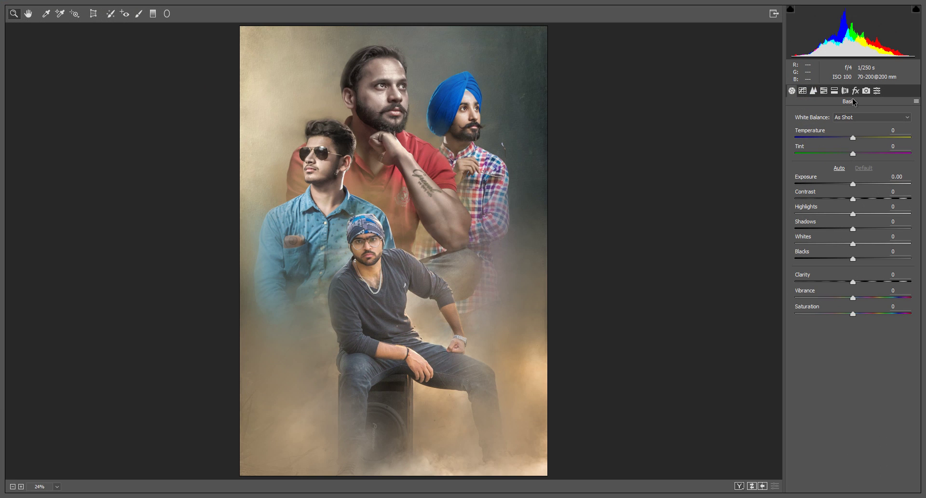
{"action": "left_click", "coordinate": [856, 91]}
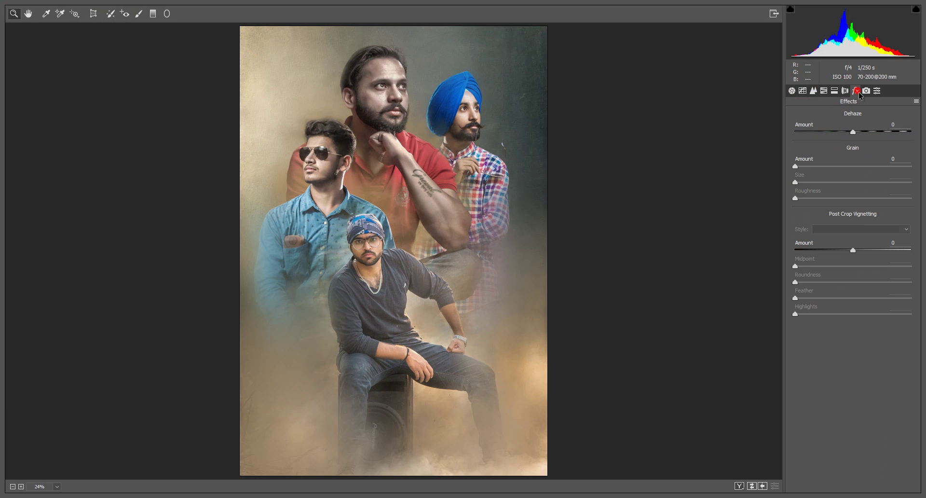
{"action": "mouse_move", "coordinate": [856, 249]}
{"action": "left_mouse_down"}
{"action": "mouse_move", "coordinate": [836, 250]}
{"action": "mouse_move", "coordinate": [848, 251]}
{"action": "left_mouse_up"}
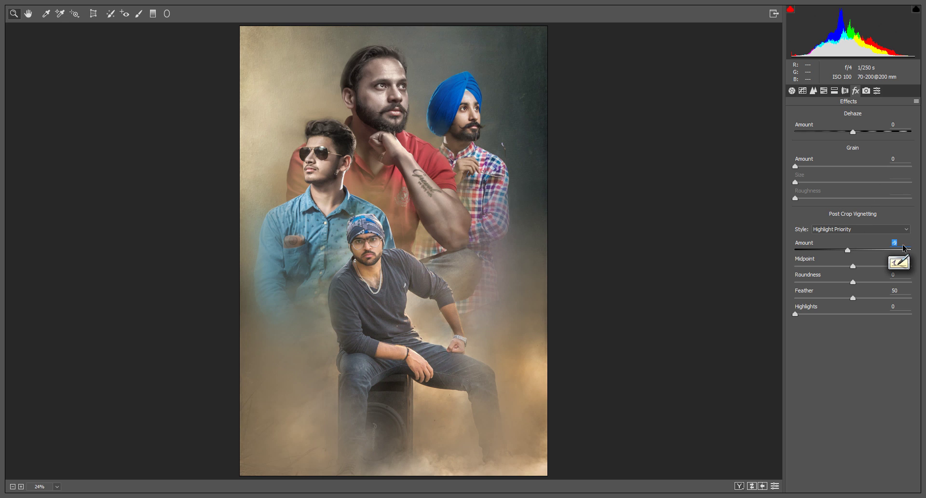
{"action": "left_click", "coordinate": [792, 91]}
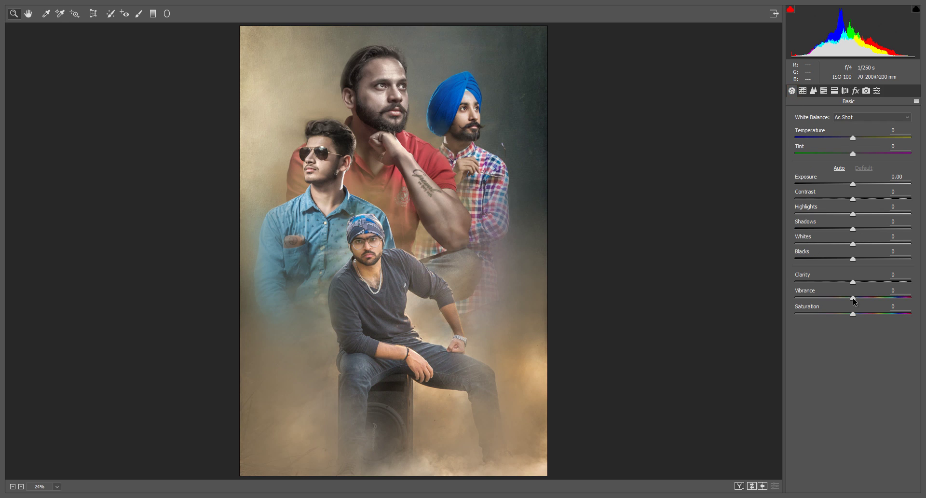
Step: Grade Layer 12 with Highlights -100, Shadows +100, Whites +43, Clarity +28 and apply
{"action": "mouse_move", "coordinate": [853, 297]}
{"action": "left_mouse_down"}
{"action": "mouse_move", "coordinate": [829, 297]}
{"action": "mouse_move", "coordinate": [841, 298]}
{"action": "left_mouse_up"}
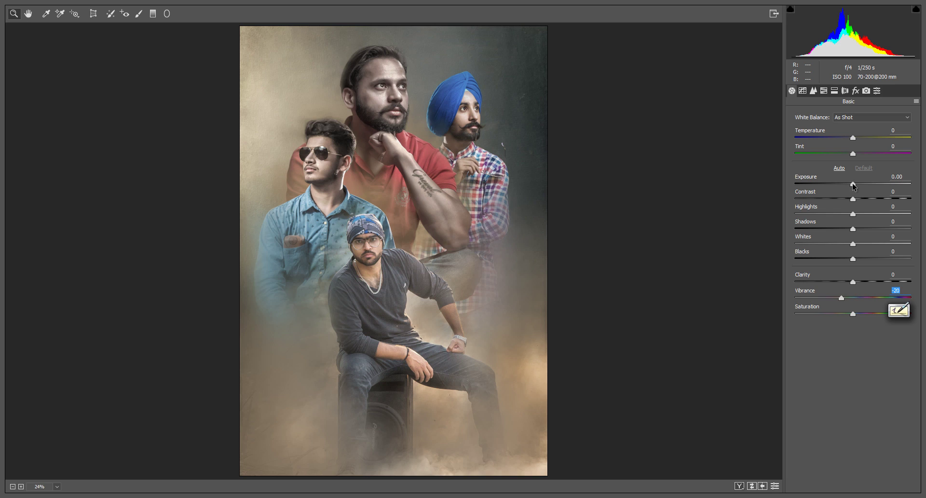
{"action": "left_click_drag", "start_coordinate": [853, 184], "coordinate": [855, 184]}
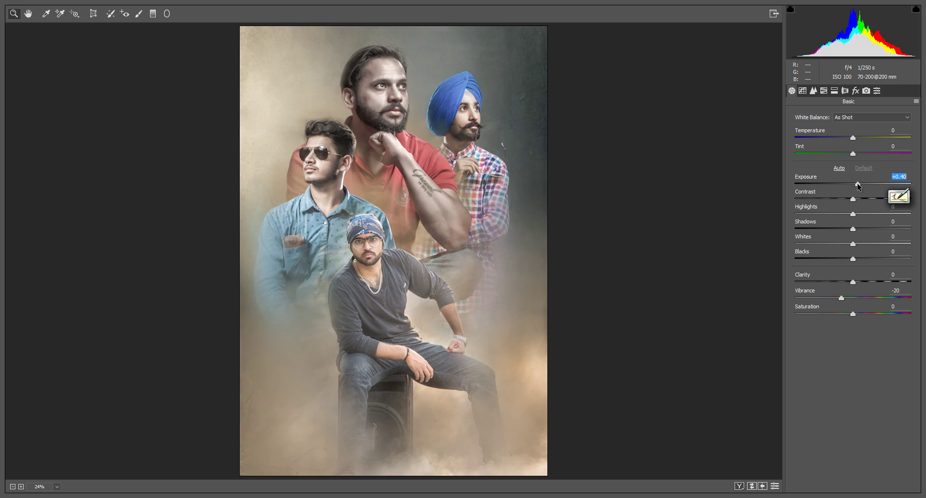
{"action": "left_click_drag", "start_coordinate": [855, 185], "coordinate": [857, 185]}
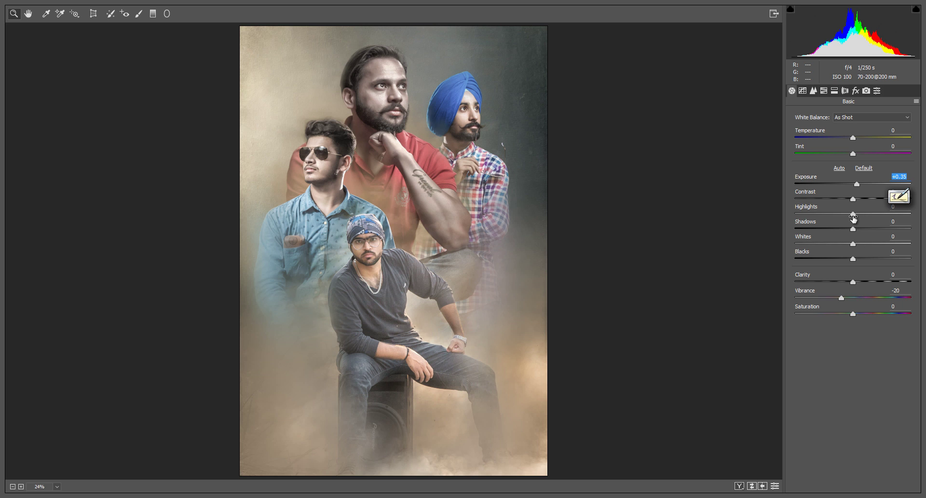
{"action": "left_click_drag", "start_coordinate": [853, 214], "coordinate": [779, 214]}
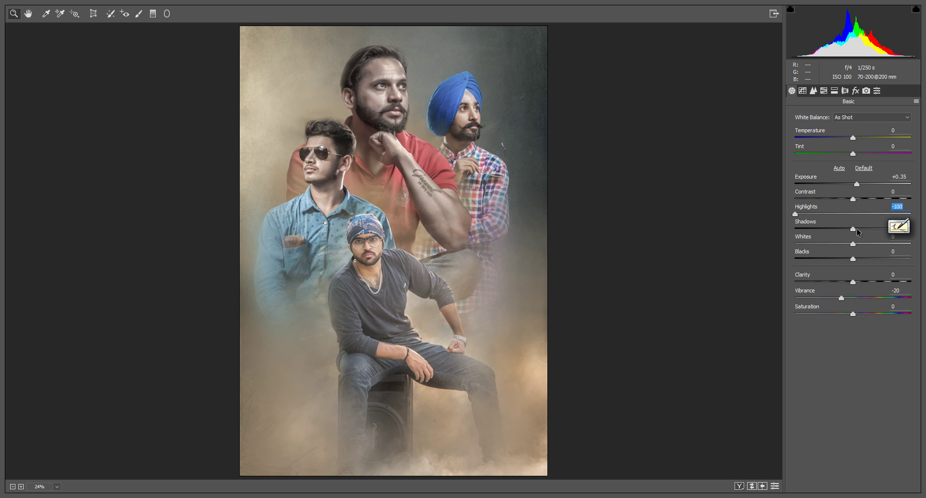
{"action": "left_click_drag", "start_coordinate": [853, 229], "coordinate": [902, 234]}
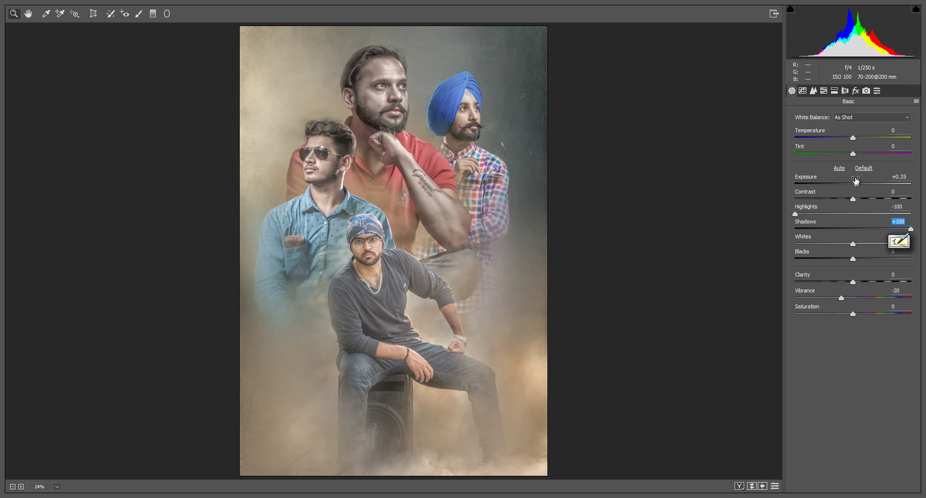
{"action": "left_click_drag", "start_coordinate": [857, 184], "coordinate": [848, 184]}
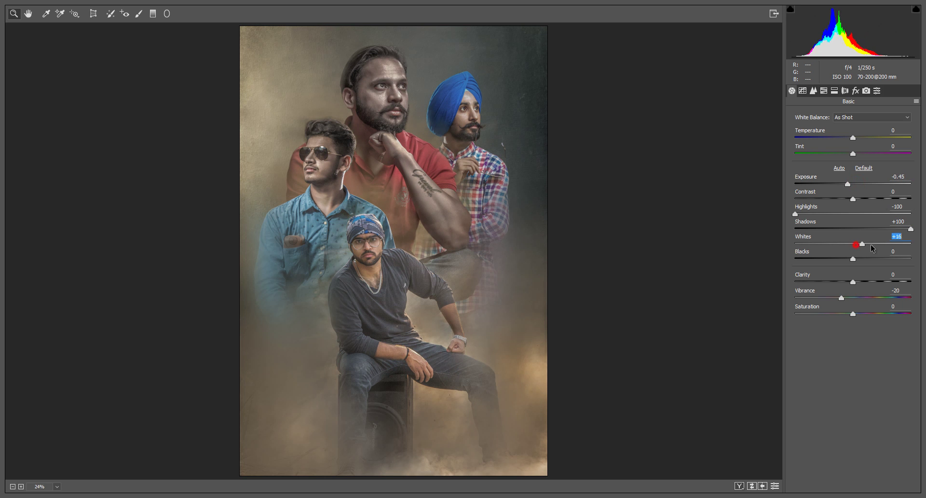
{"action": "left_click_drag", "start_coordinate": [852, 244], "coordinate": [878, 243]}
{"action": "left_click_drag", "start_coordinate": [850, 185], "coordinate": [855, 185]}
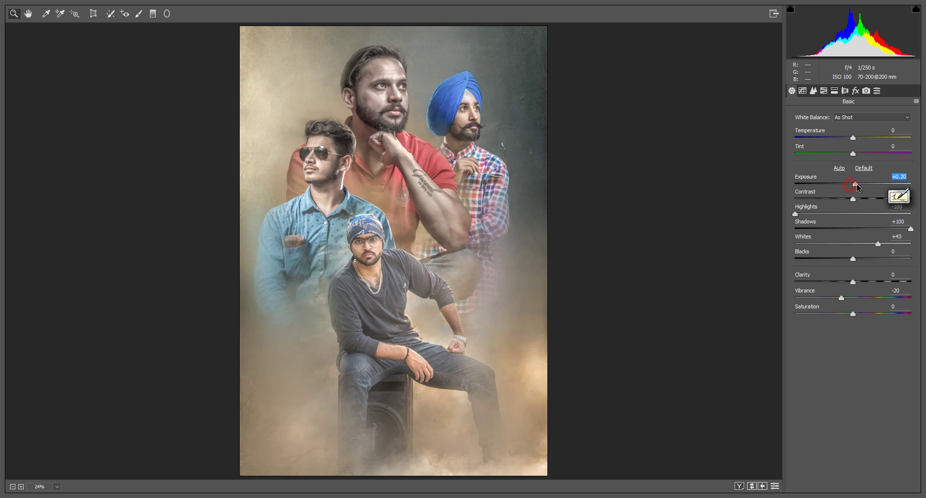
{"action": "left_click_drag", "start_coordinate": [842, 298], "coordinate": [852, 298]}
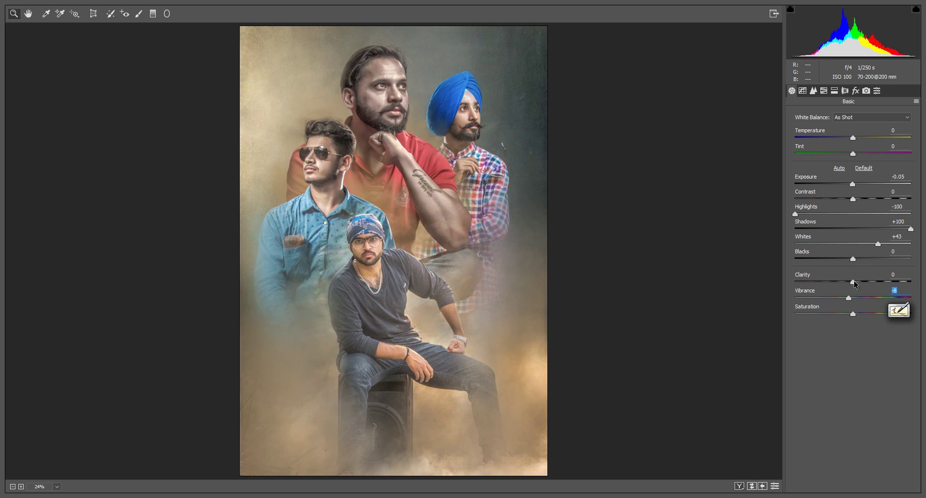
{"action": "left_click_drag", "start_coordinate": [852, 282], "coordinate": [917, 286]}
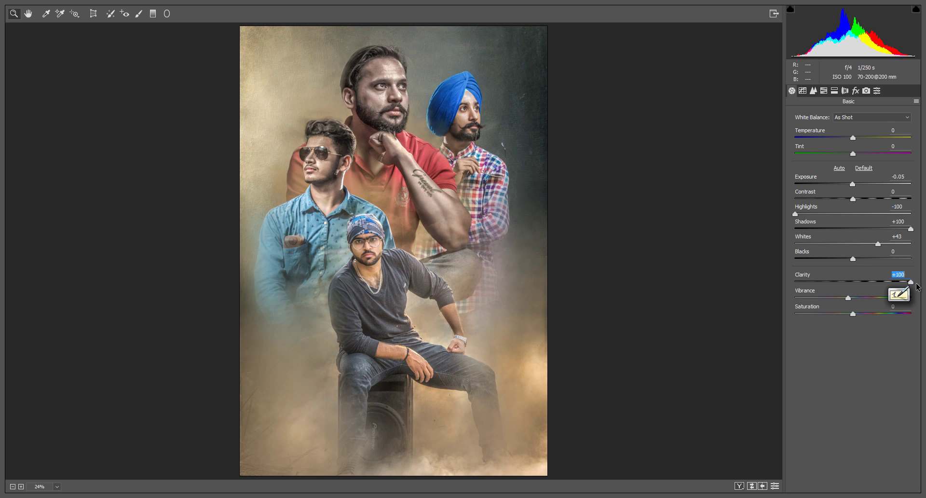
{"action": "left_click_drag", "start_coordinate": [912, 287], "coordinate": [871, 288]}
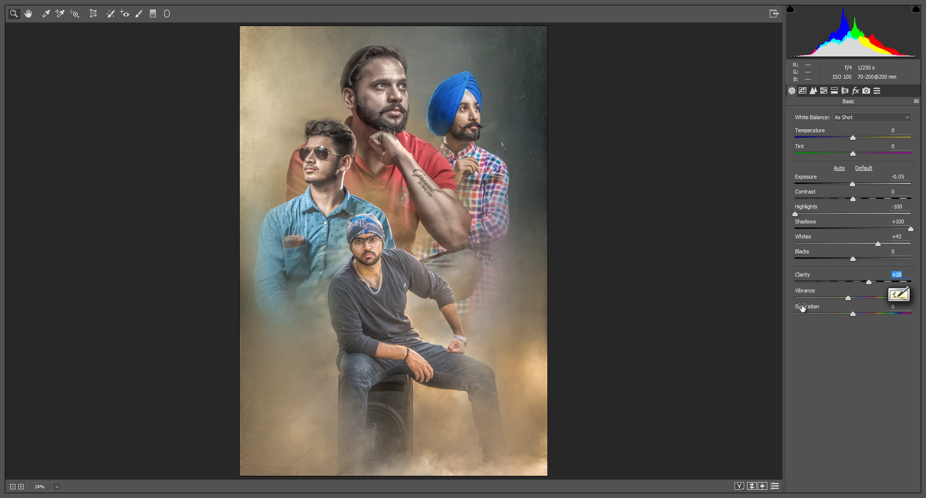
{"action": "key", "text": "Return"}
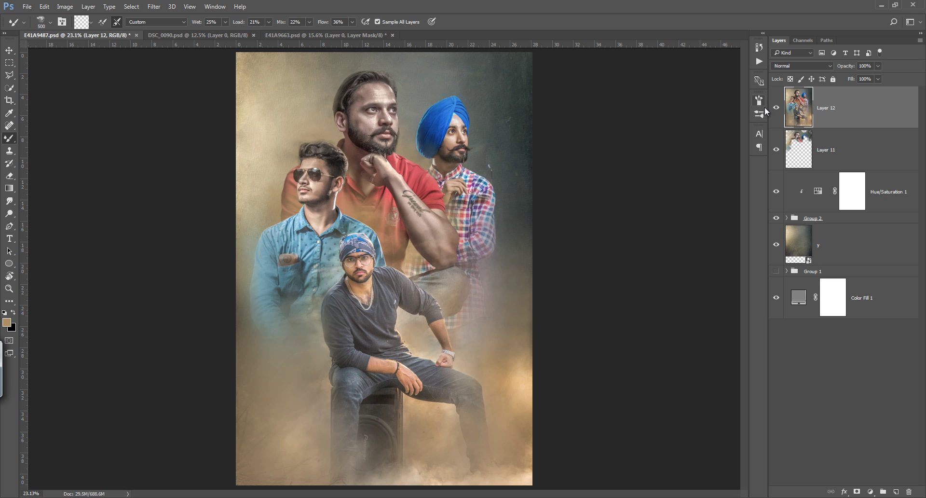
Step: Toggle Layer 12's visibility to compare the graded and ungraded composite
{"action": "left_click", "coordinate": [775, 110]}
{"action": "left_click", "coordinate": [777, 110]}
{"action": "left_click", "coordinate": [777, 110]}
{"action": "left_click", "coordinate": [776, 110]}
Step: Duplicate texture layer y, move the copy to the top, reposition it and set 19% opacity
{"action": "left_click", "coordinate": [842, 242]}
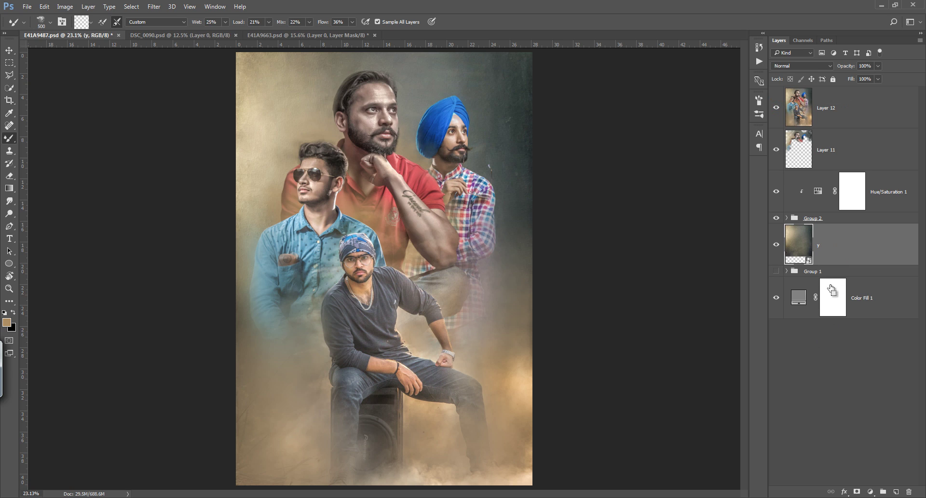
{"action": "left_click_drag", "start_coordinate": [830, 287], "coordinate": [842, 183]}
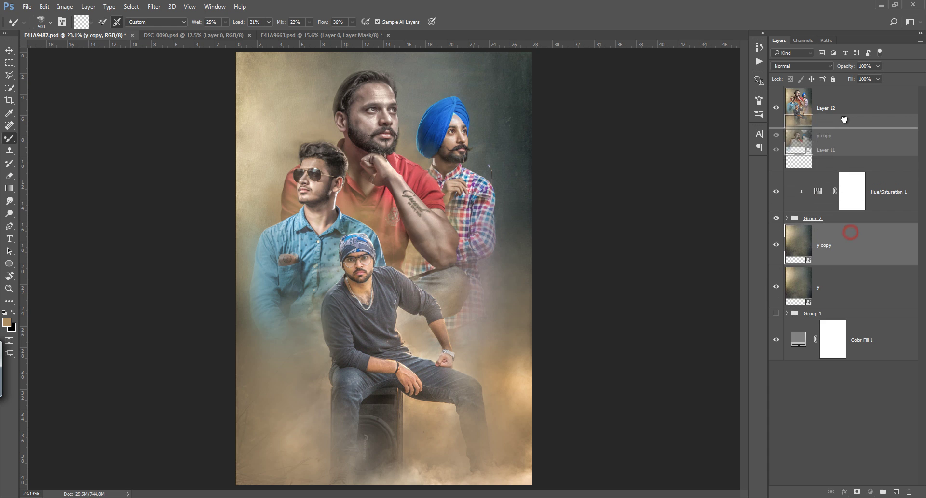
{"action": "left_click_drag", "start_coordinate": [850, 229], "coordinate": [844, 94]}
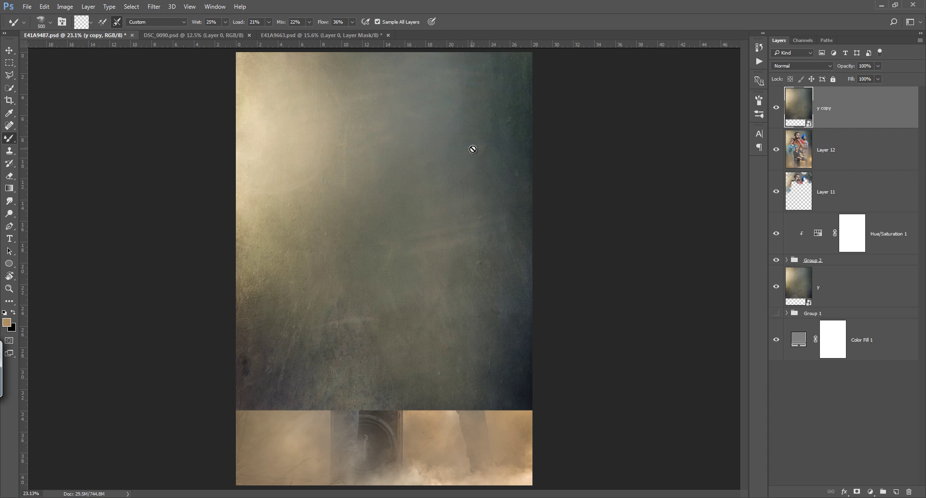
{"action": "key", "text": "v"}
{"action": "mouse_move", "coordinate": [474, 144]}
{"action": "left_mouse_down"}
{"action": "mouse_move", "coordinate": [479, 210]}
{"action": "mouse_move", "coordinate": [488, 204]}
{"action": "left_mouse_up"}
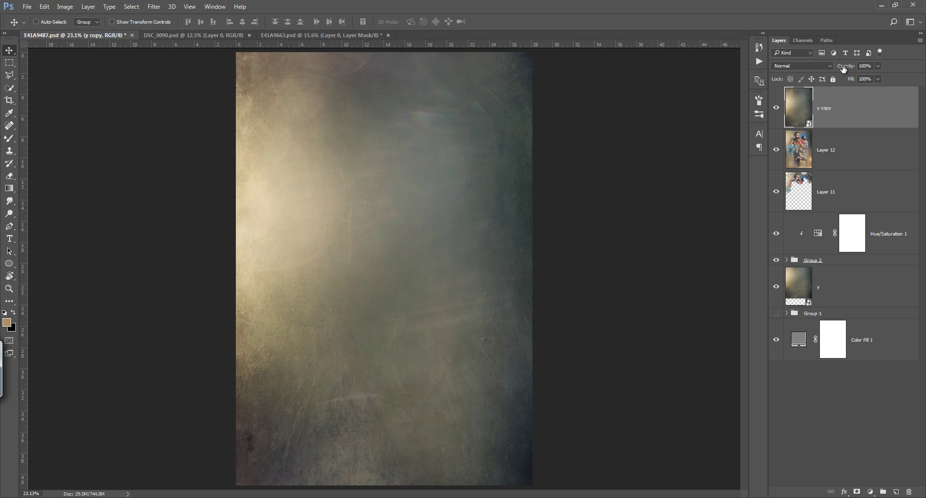
{"action": "left_click_drag", "start_coordinate": [822, 71], "coordinate": [807, 74]}
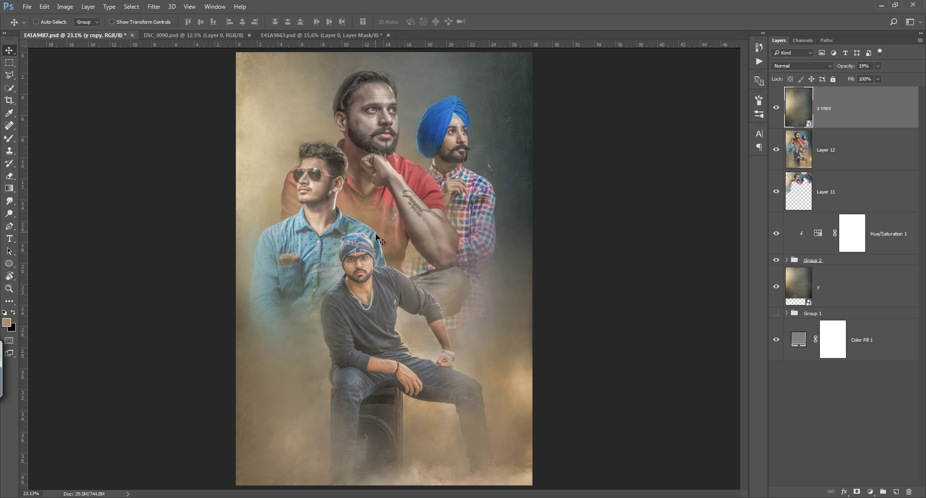
Step: Mask y copy and paint out texture over the central man's face and sunglasses man's face, chest, neck
{"action": "key", "text": "b"}
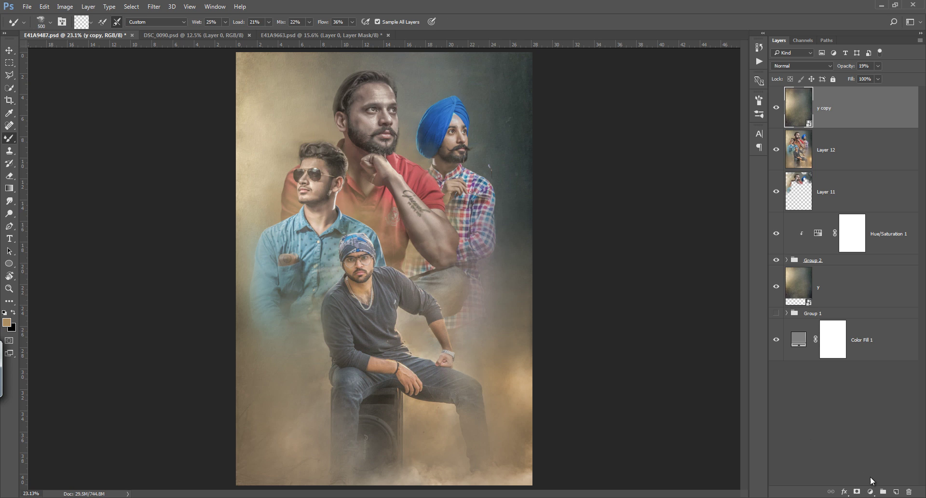
{"action": "left_click", "coordinate": [857, 491]}
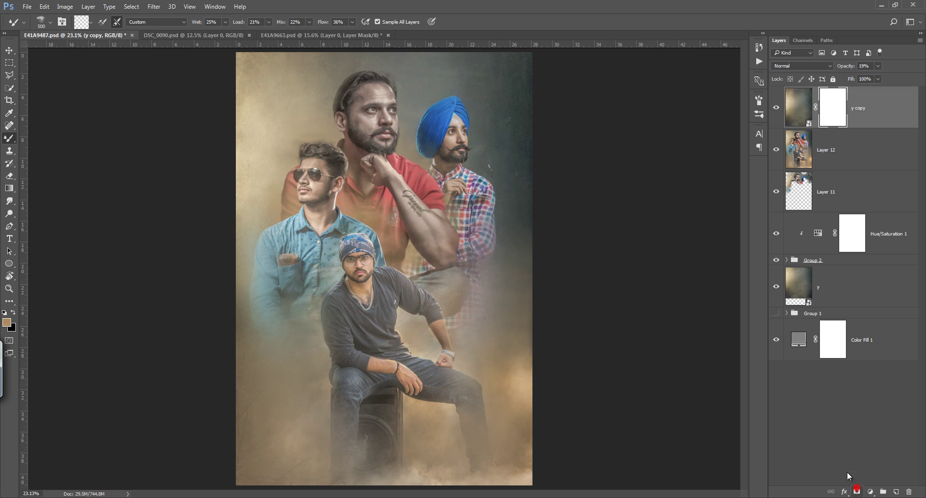
{"action": "right_click", "coordinate": [8, 141]}
{"action": "left_click", "coordinate": [53, 139]}
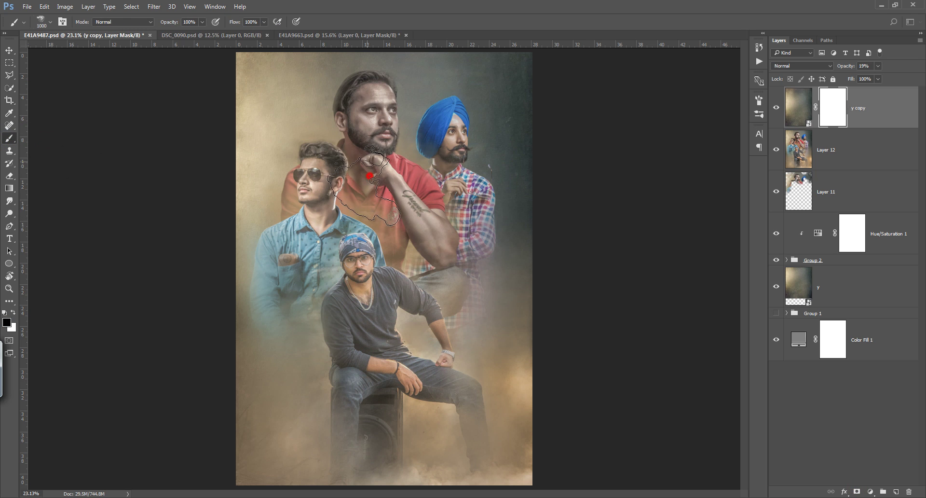
{"action": "left_click_drag", "start_coordinate": [376, 150], "coordinate": [372, 193]}
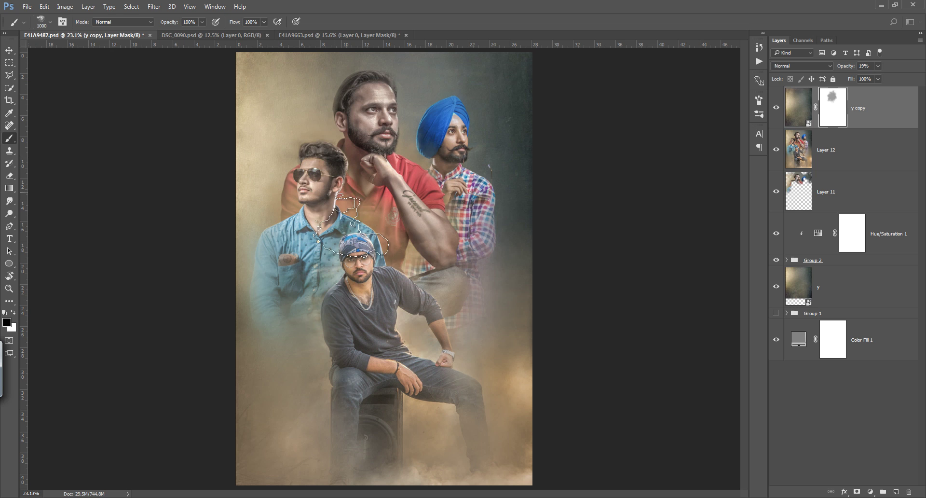
{"action": "left_click_drag", "start_coordinate": [391, 249], "coordinate": [410, 287]}
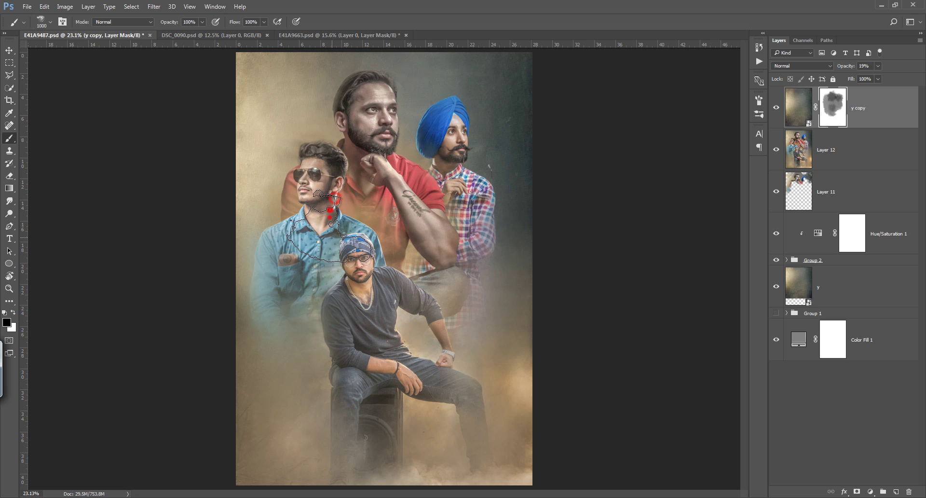
{"action": "left_click", "coordinate": [330, 215]}
Step: Lower y copy's opacity further and toggle it to compare the texture effect
{"action": "left_click_drag", "start_coordinate": [854, 68], "coordinate": [850, 70]}
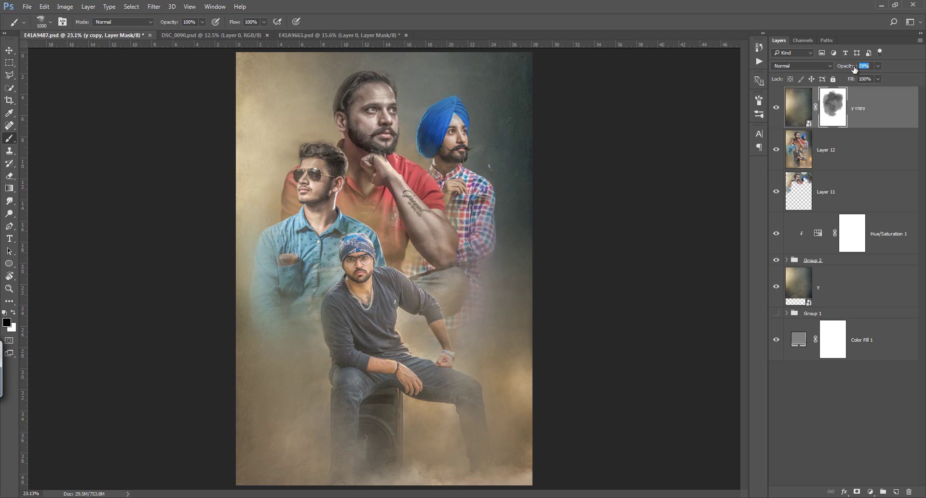
{"action": "left_click", "coordinate": [776, 109]}
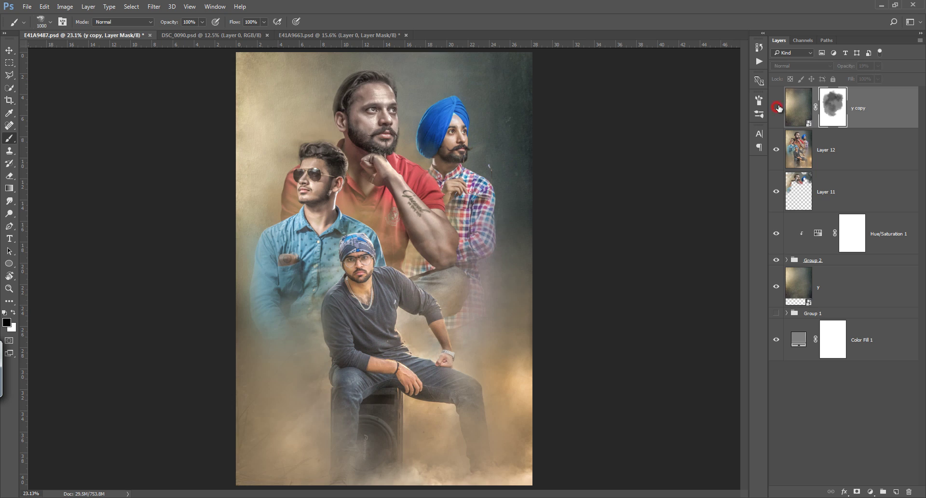
{"action": "left_click", "coordinate": [777, 108]}
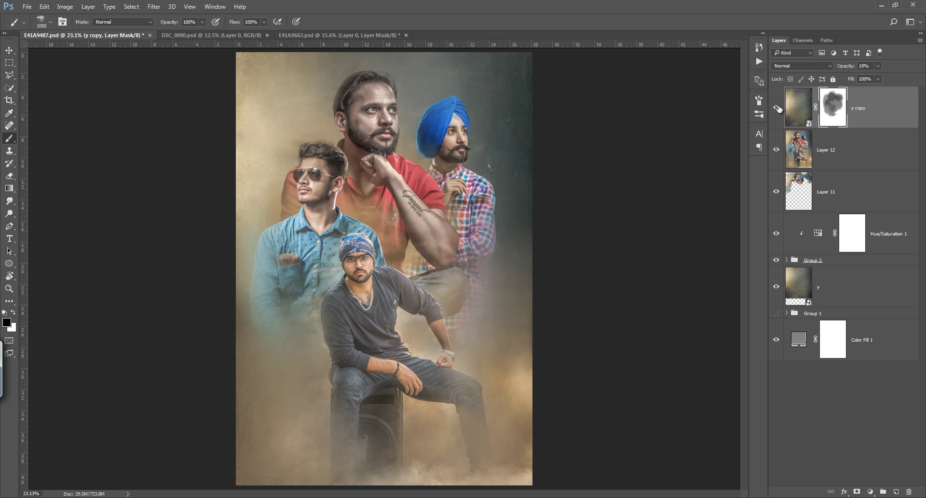
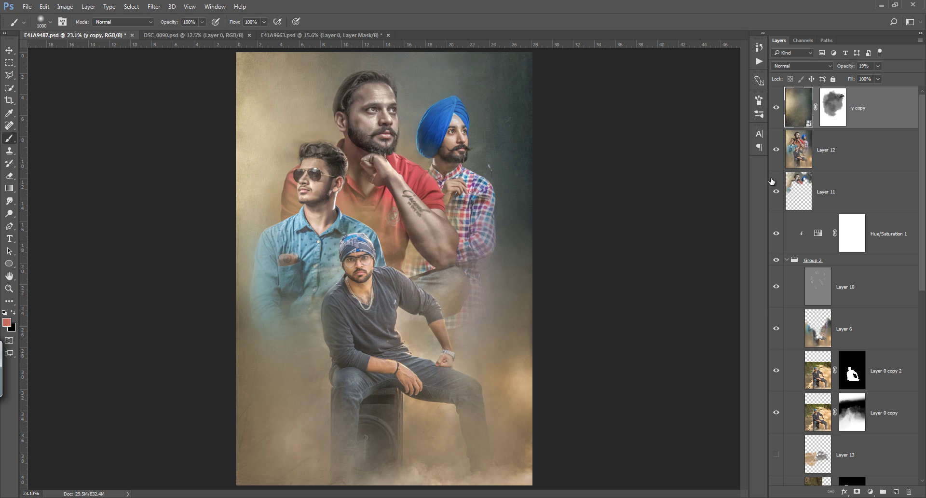
Step: Stamp all visible layers into a new Layer 16 and save E41A9487.psd
{"action": "key", "text": "ctrl+shift+alt+e"}
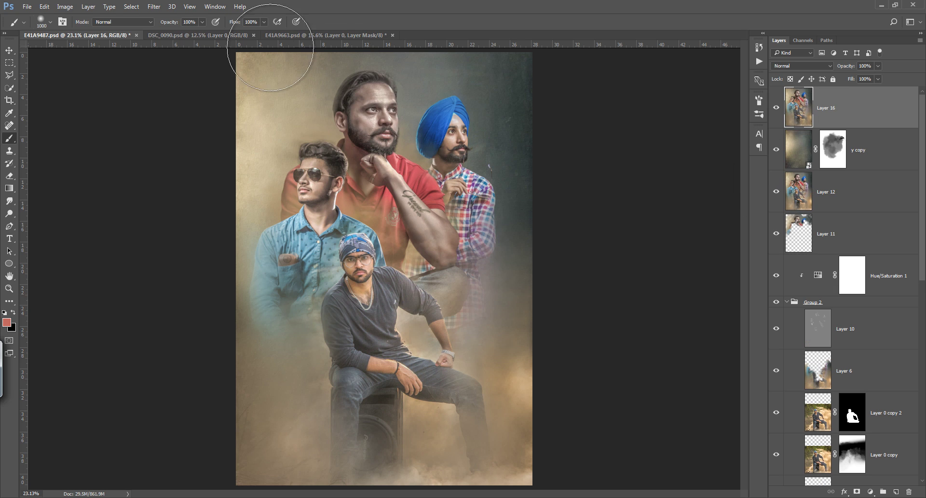
{"action": "key", "text": "ctrl+s"}
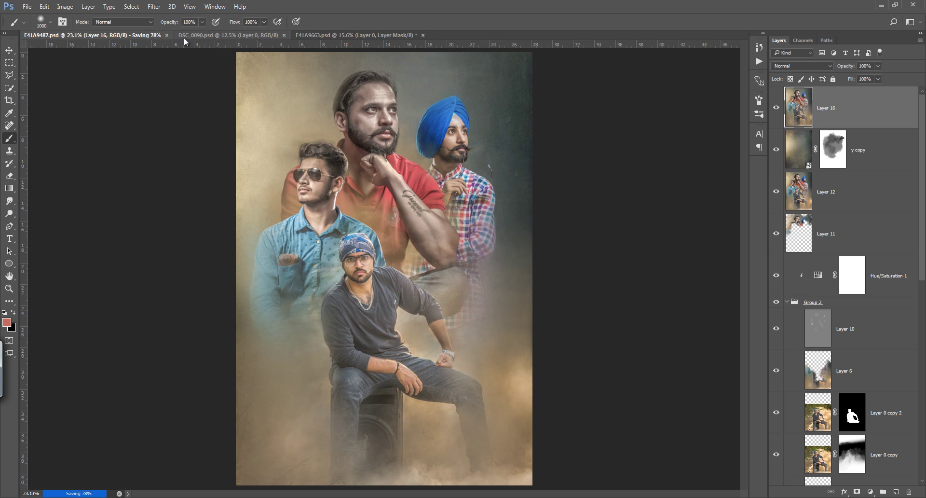
{"action": "left_click", "coordinate": [154, 7]}
{"action": "mouse_move", "coordinate": [181, 244]}
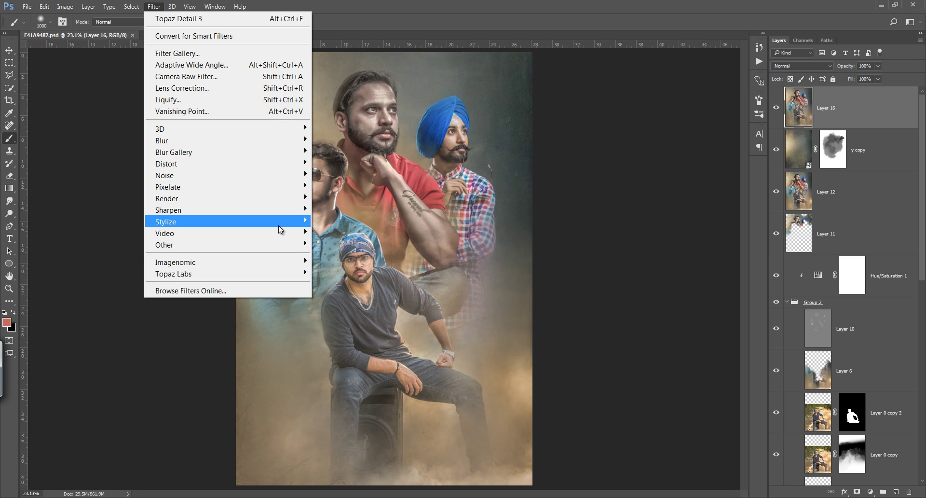
Step: Apply Oil Paint to Layer 16 with Stylization and Cleanliness 8.1, Scale 3.5, Bristle Detail 10
{"action": "mouse_move", "coordinate": [217, 222]}
{"action": "left_click", "coordinate": [351, 268]}
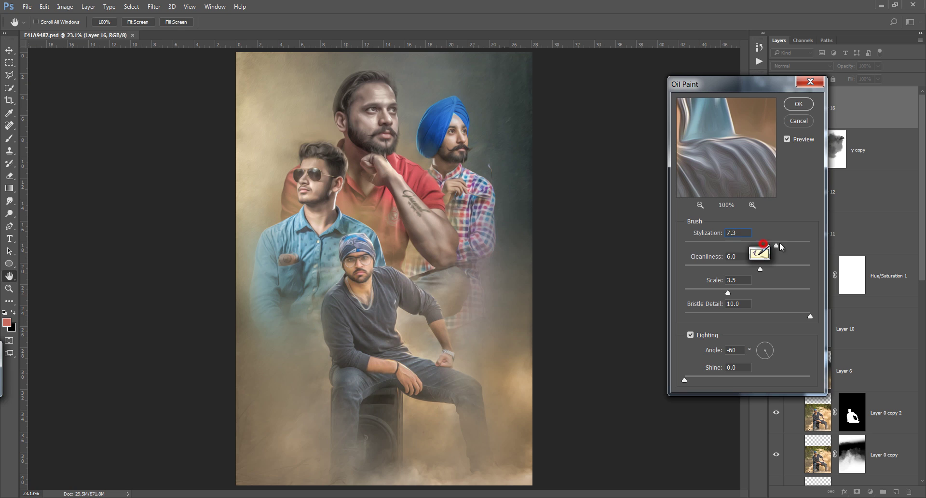
{"action": "left_click_drag", "start_coordinate": [779, 244], "coordinate": [786, 244]}
{"action": "left_click", "coordinate": [789, 268]}
{"action": "mouse_move", "coordinate": [788, 245]}
{"action": "left_mouse_down"}
{"action": "mouse_move", "coordinate": [808, 245]}
{"action": "mouse_move", "coordinate": [812, 269]}
{"action": "left_mouse_up"}
{"action": "left_click", "coordinate": [810, 266]}
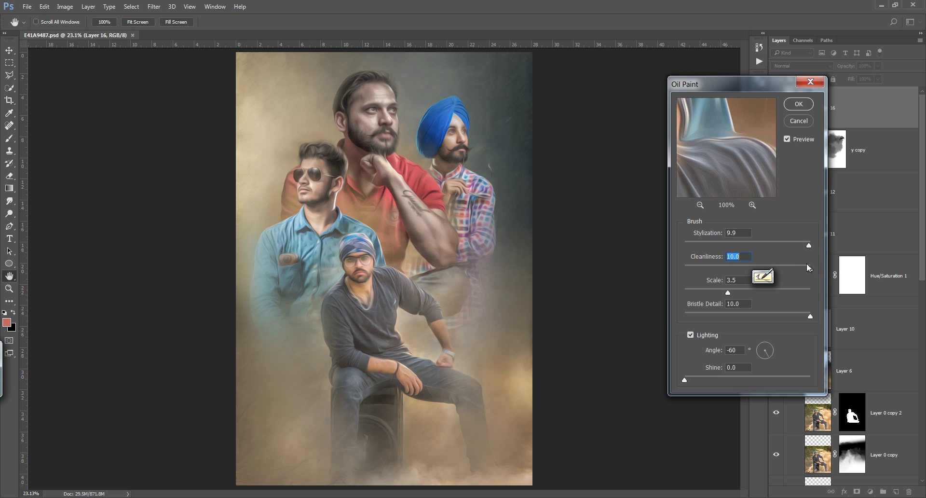
{"action": "mouse_move", "coordinate": [808, 266]}
{"action": "left_mouse_down"}
{"action": "mouse_move", "coordinate": [798, 269]}
{"action": "mouse_move", "coordinate": [788, 242]}
{"action": "mouse_move", "coordinate": [786, 269]}
{"action": "mouse_move", "coordinate": [787, 245]}
{"action": "left_mouse_up"}
{"action": "left_click", "coordinate": [797, 250]}
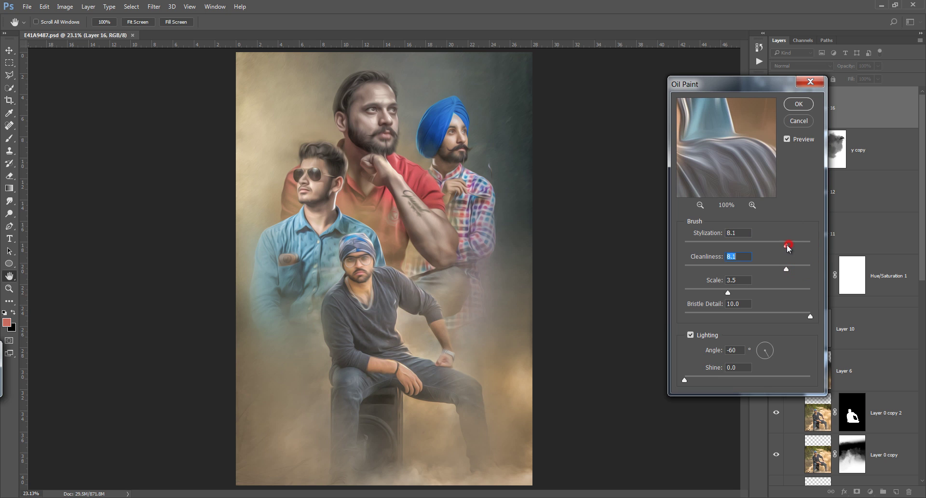
{"action": "left_click", "coordinate": [798, 104]}
Step: Add a white layer mask to Layer 16 and set a 54% opacity brush
{"action": "left_click", "coordinate": [776, 108]}
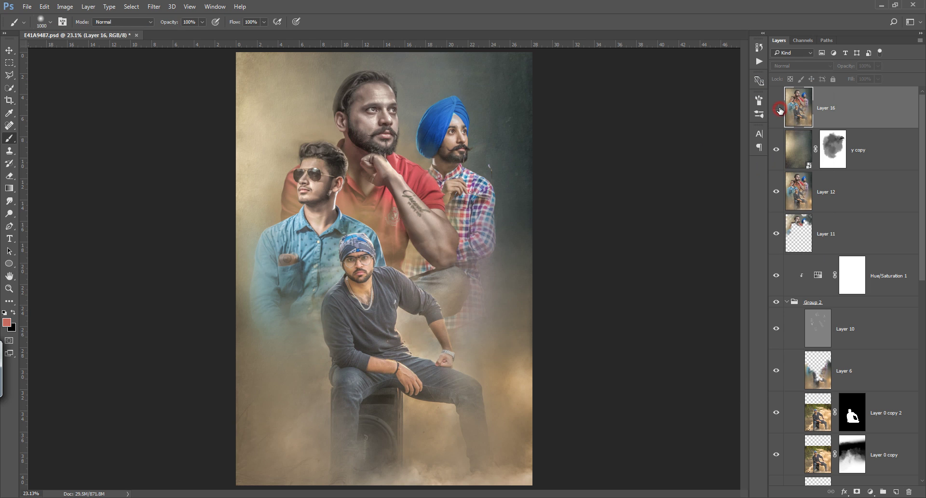
{"action": "left_click", "coordinate": [776, 107]}
{"action": "left_click", "coordinate": [857, 491]}
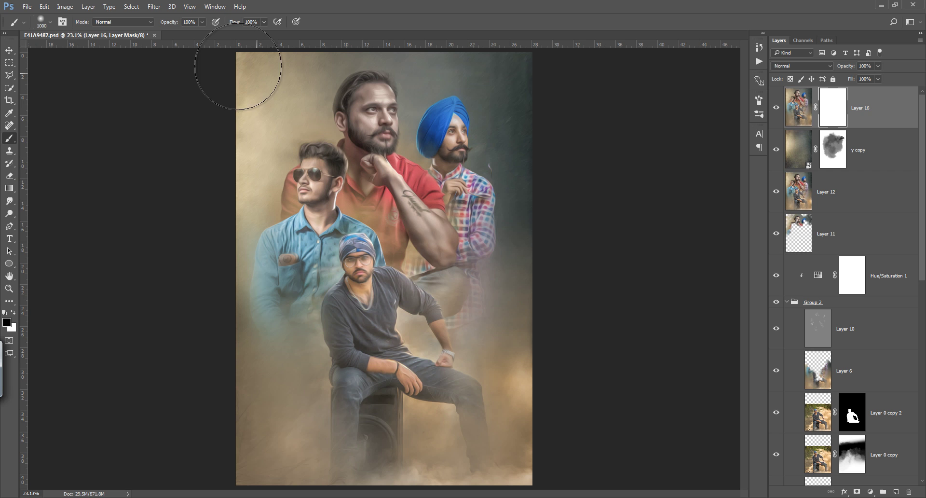
{"action": "left_click_drag", "start_coordinate": [170, 22], "coordinate": [159, 22]}
{"action": "scroll", "coordinate": [345, 207], "scroll_direction": "up", "scroll_amount": 2}
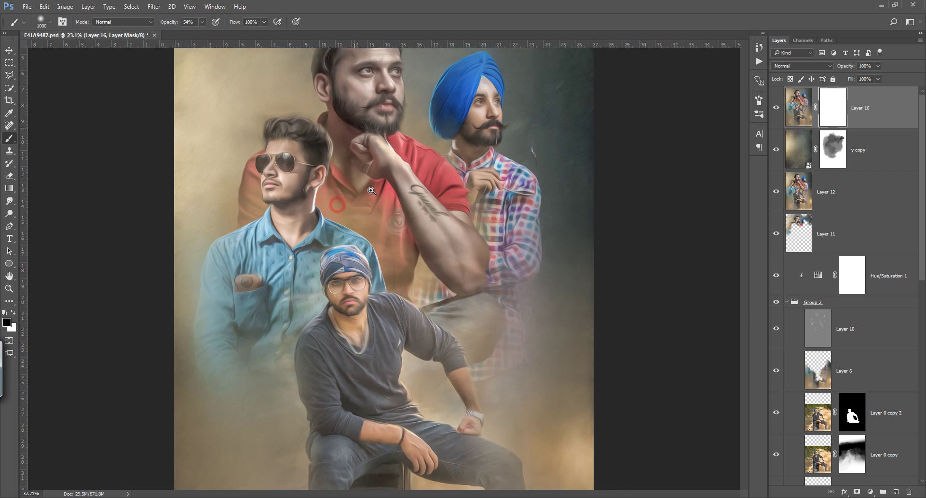
{"action": "scroll", "coordinate": [345, 208], "scroll_direction": "up", "scroll_amount": 2}
{"action": "key", "text": "bracketleft"}
{"action": "key", "text": "bracketleft"}
{"action": "key", "text": "bracketleft"}
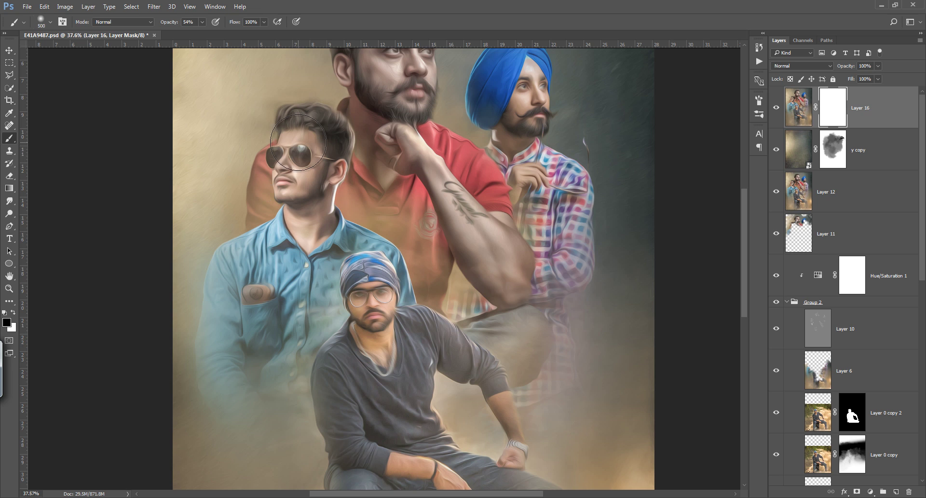
Step: Mask the oil effect over the left man's sunglasses and the seated man's face and hand
{"action": "left_click", "coordinate": [295, 144]}
{"action": "left_click", "coordinate": [273, 158]}
{"action": "key", "text": "bracketright"}
{"action": "key", "text": "bracketright"}
{"action": "left_click_drag", "start_coordinate": [305, 234], "coordinate": [314, 213]}
{"action": "left_click", "coordinate": [366, 304]}
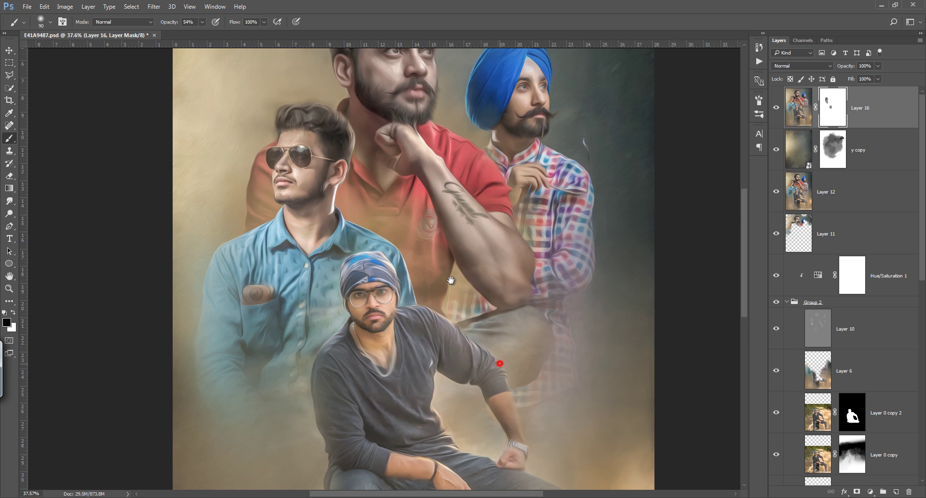
{"action": "scroll", "coordinate": [456, 340], "scroll_direction": "down", "scroll_amount": 5}
{"action": "scroll", "coordinate": [456, 340], "scroll_direction": "right", "scroll_amount": 3}
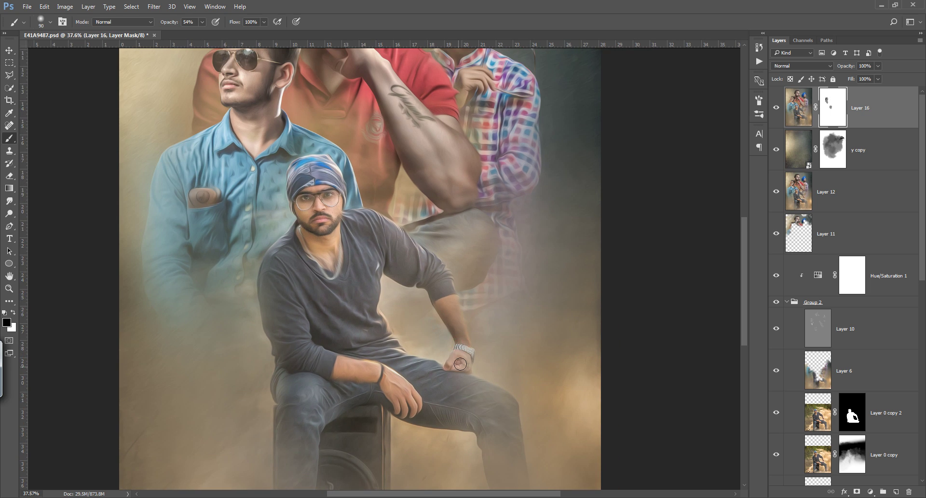
{"action": "left_click", "coordinate": [402, 388]}
Step: Mask the oil effect over the central man's eyes, beard and forehead, then fit the image on screen
{"action": "left_click_drag", "start_coordinate": [472, 295], "coordinate": [481, 331]}
{"action": "key", "text": "bracketright"}
{"action": "key", "text": "bracketright"}
{"action": "key", "text": "bracketright"}
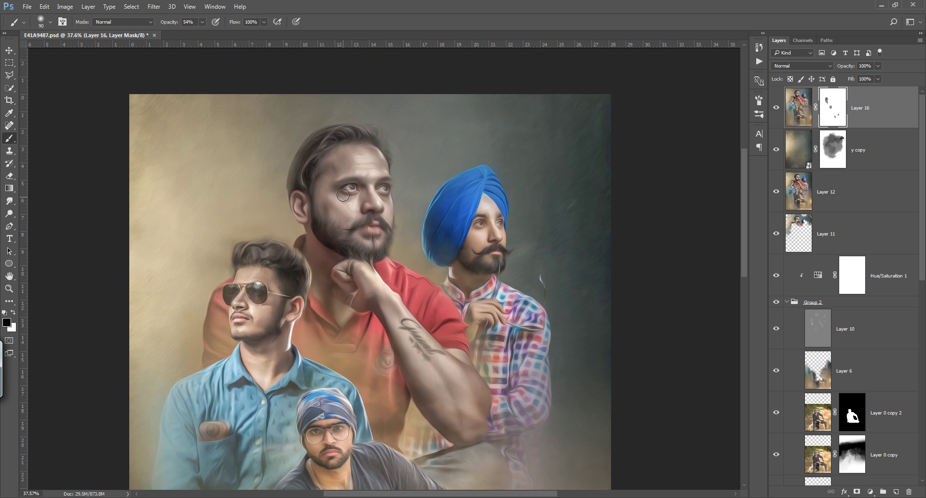
{"action": "left_click", "coordinate": [357, 187]}
{"action": "left_click_drag", "start_coordinate": [348, 189], "coordinate": [386, 190]}
{"action": "mouse_move", "coordinate": [351, 159]}
{"action": "left_mouse_down"}
{"action": "mouse_move", "coordinate": [377, 166]}
{"action": "mouse_move", "coordinate": [379, 204]}
{"action": "left_mouse_up"}
{"action": "key", "text": "ctrl+0"}
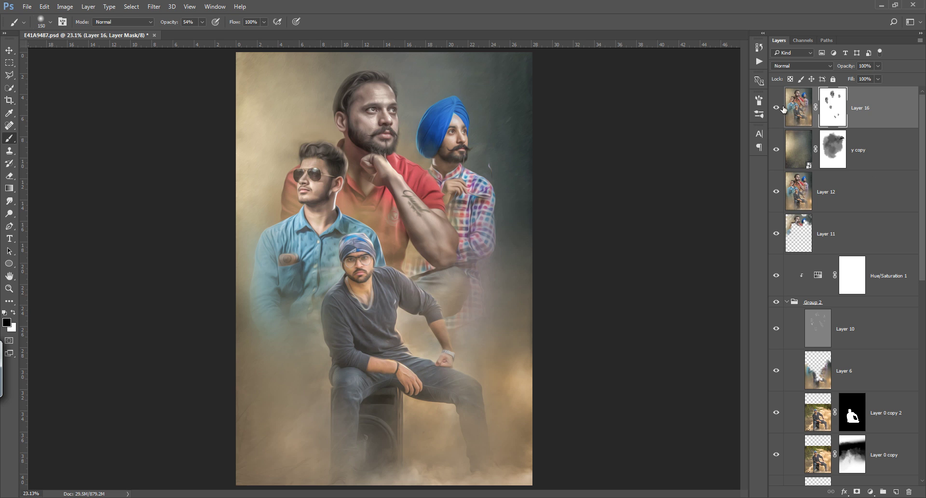
Step: Compare with Layer 16 hidden, undo a stray empty layer, and stamp visible layers into Layer 17
{"action": "left_click", "coordinate": [776, 107]}
{"action": "left_click", "coordinate": [775, 109]}
{"action": "left_click", "coordinate": [775, 111]}
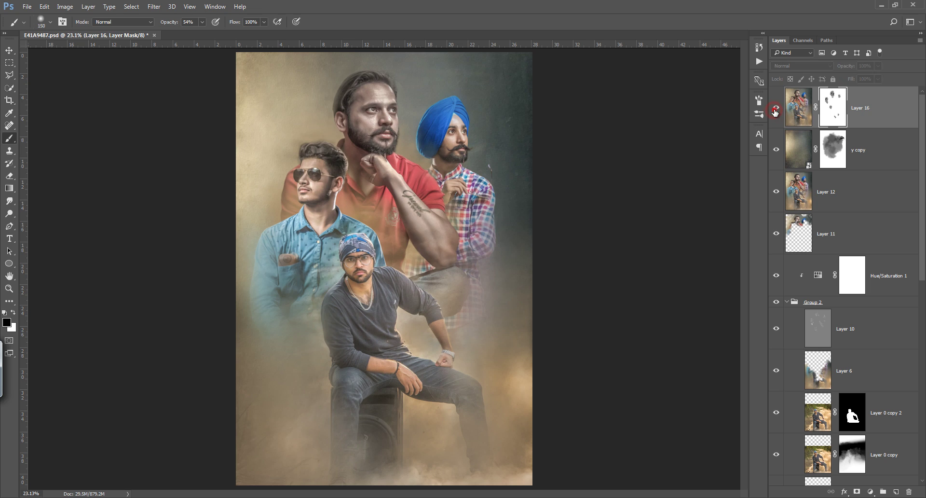
{"action": "left_click", "coordinate": [894, 493]}
{"action": "key", "text": "x"}
{"action": "left_click", "coordinate": [423, 265], "text": "alt"}
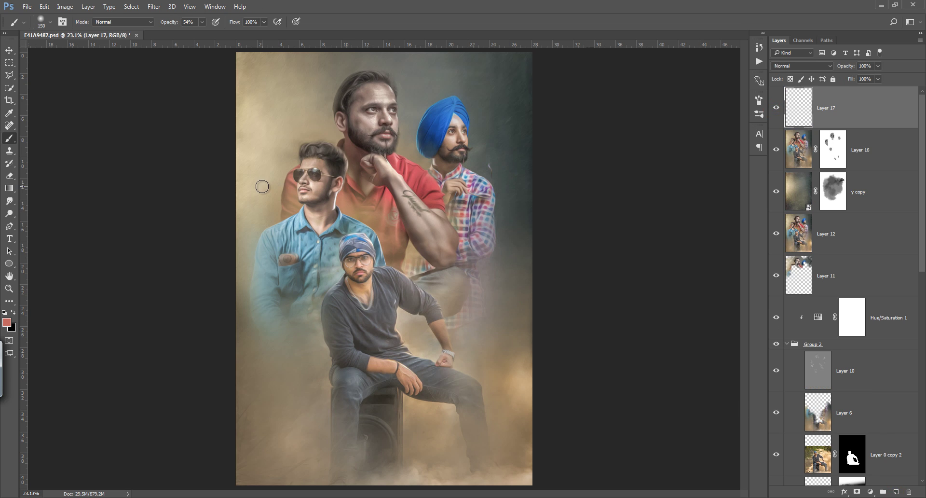
{"action": "key", "text": "ctrl+z"}
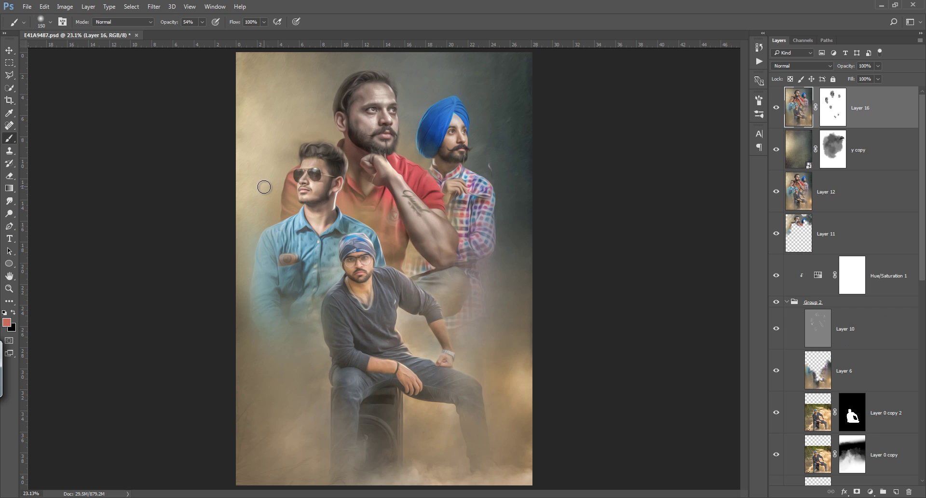
{"action": "key", "text": "ctrl+alt+shift+e"}
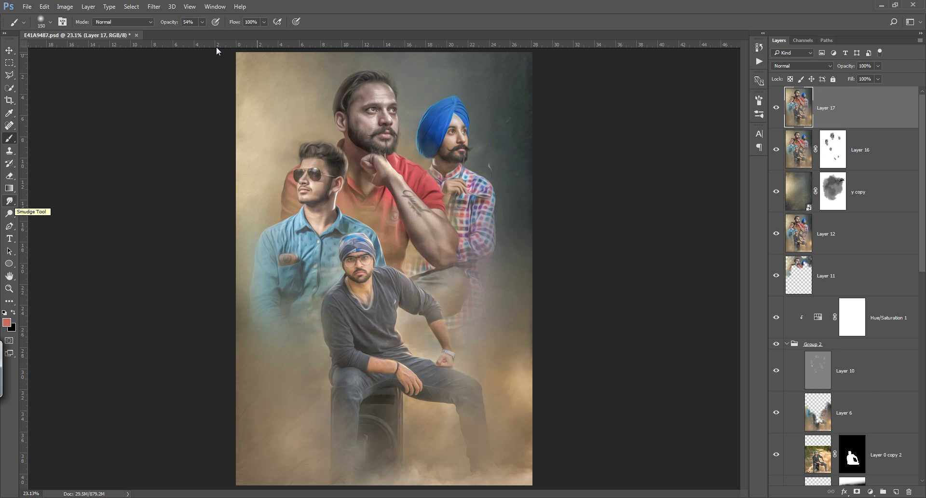
{"action": "left_click", "coordinate": [153, 6]}
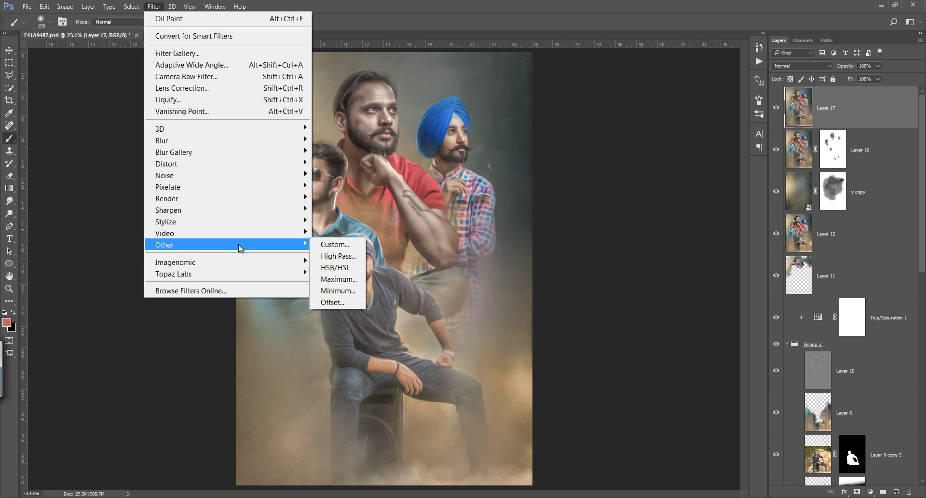
{"action": "mouse_move", "coordinate": [217, 273]}
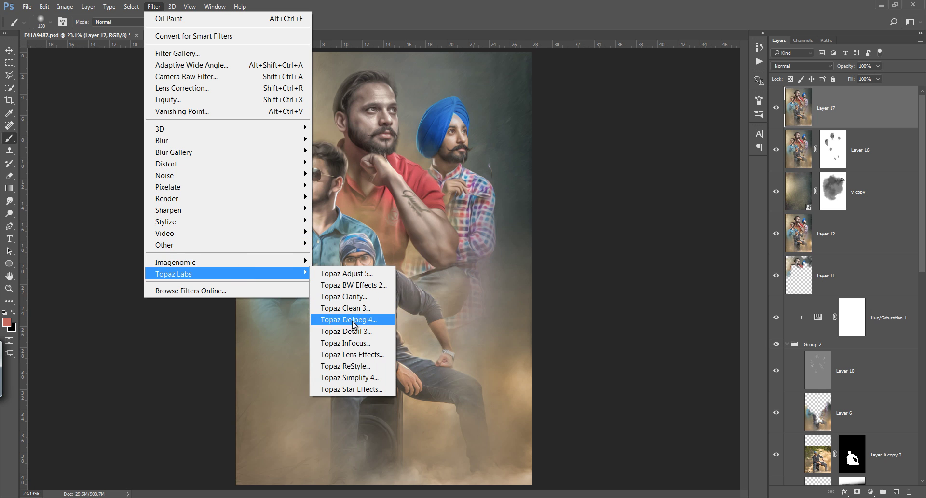
Step: Run Topaz Detail 3 on Layer 17, compare several presets, and apply Sunset II
{"action": "left_click", "coordinate": [353, 331]}
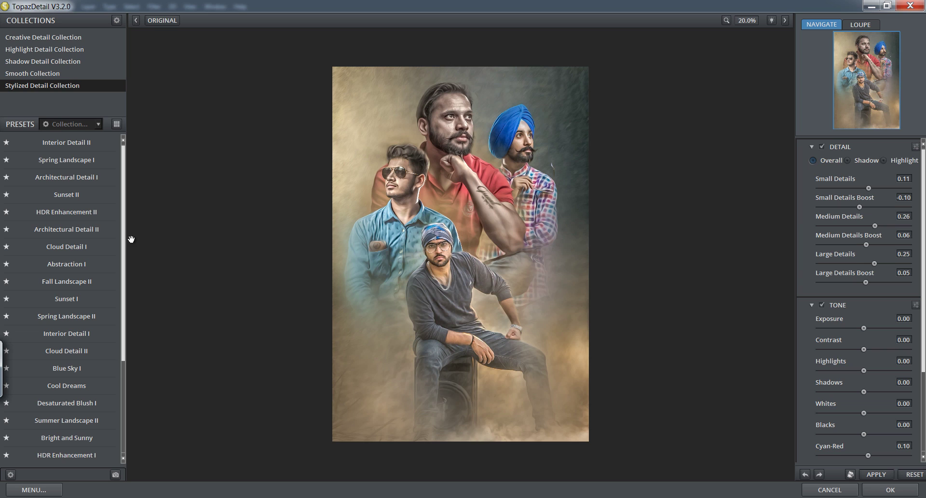
{"action": "left_click", "coordinate": [73, 195]}
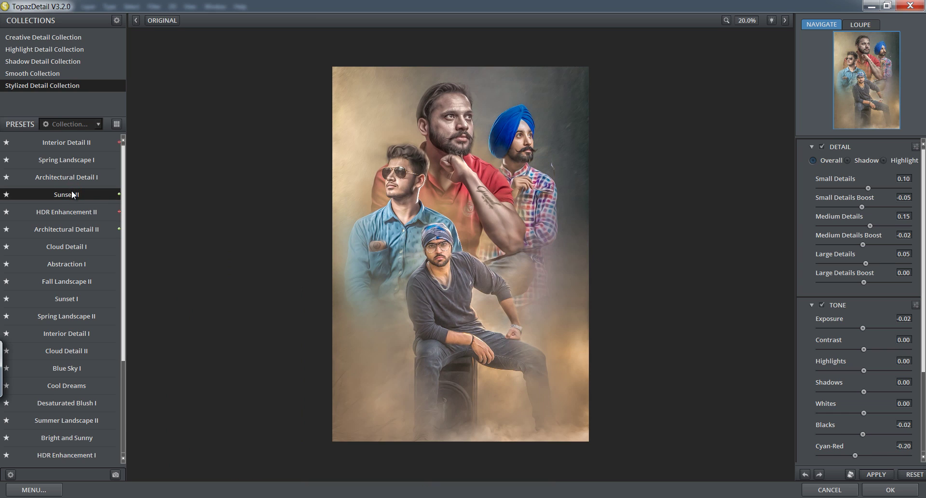
{"action": "left_click", "coordinate": [73, 210]}
{"action": "mouse_move", "coordinate": [65, 194]}
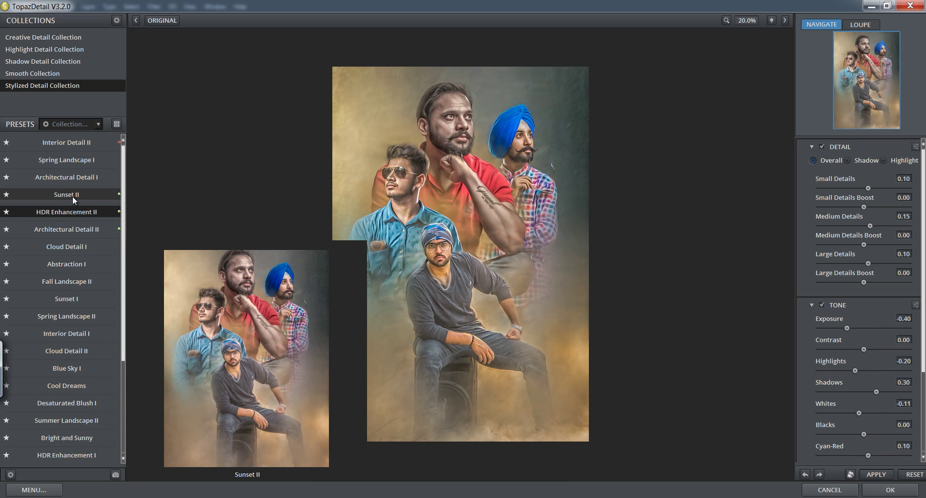
{"action": "left_click", "coordinate": [77, 177]}
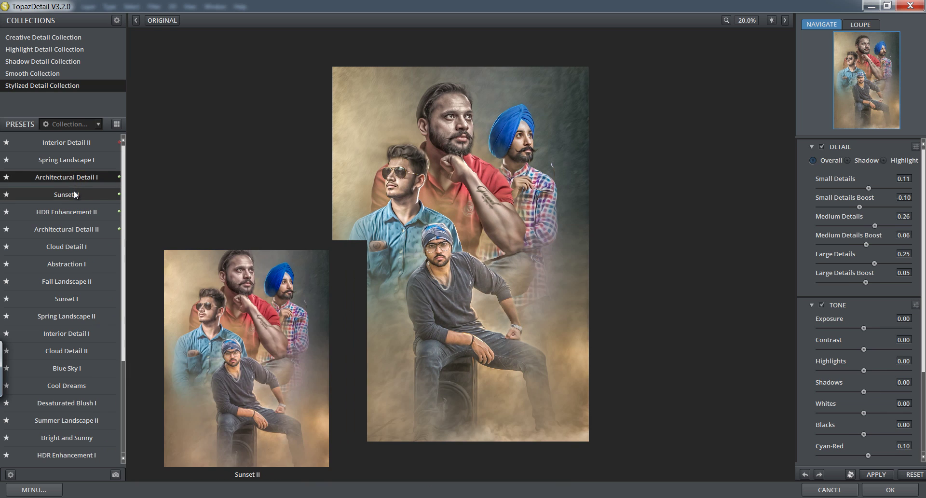
{"action": "left_click", "coordinate": [75, 194]}
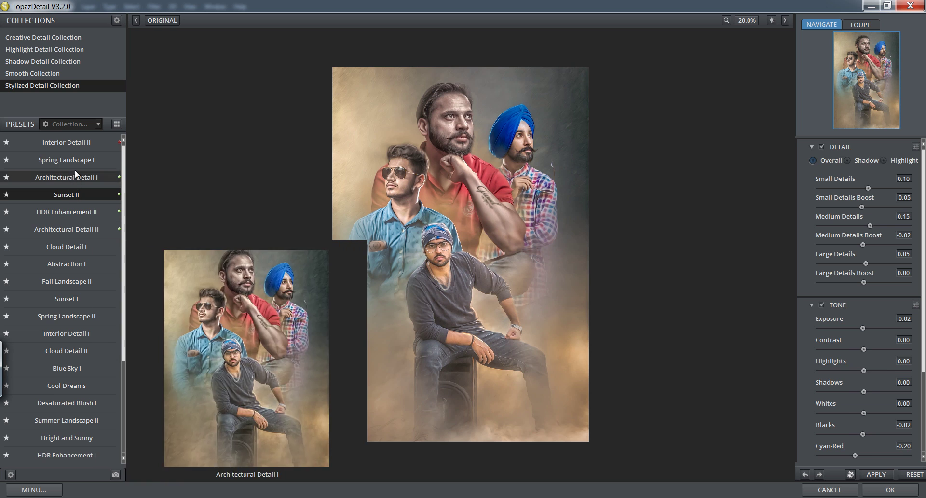
{"action": "left_click", "coordinate": [80, 159]}
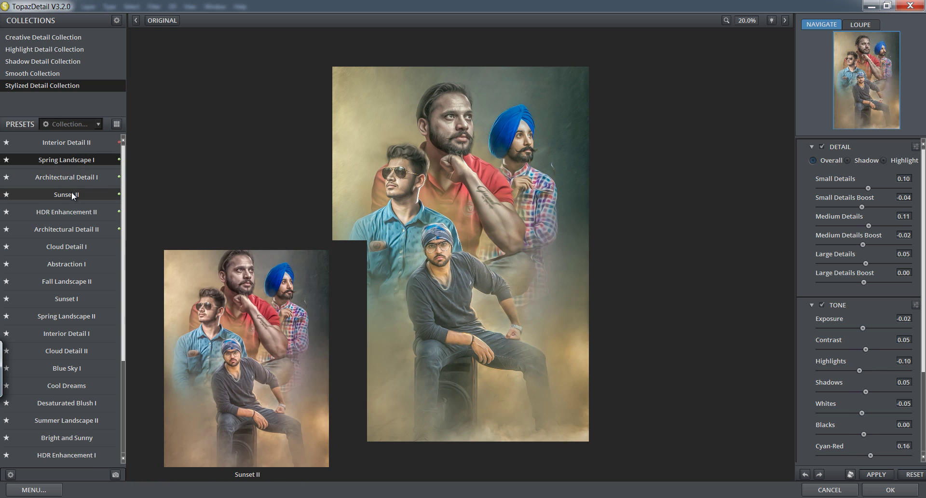
{"action": "left_click", "coordinate": [73, 195]}
{"action": "mouse_move", "coordinate": [66, 176]}
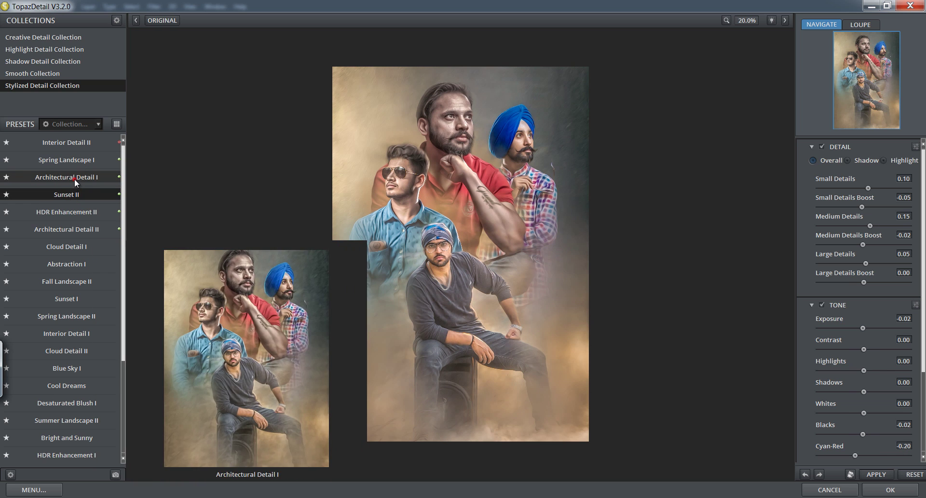
{"action": "left_click", "coordinate": [72, 177]}
{"action": "left_click", "coordinate": [76, 195]}
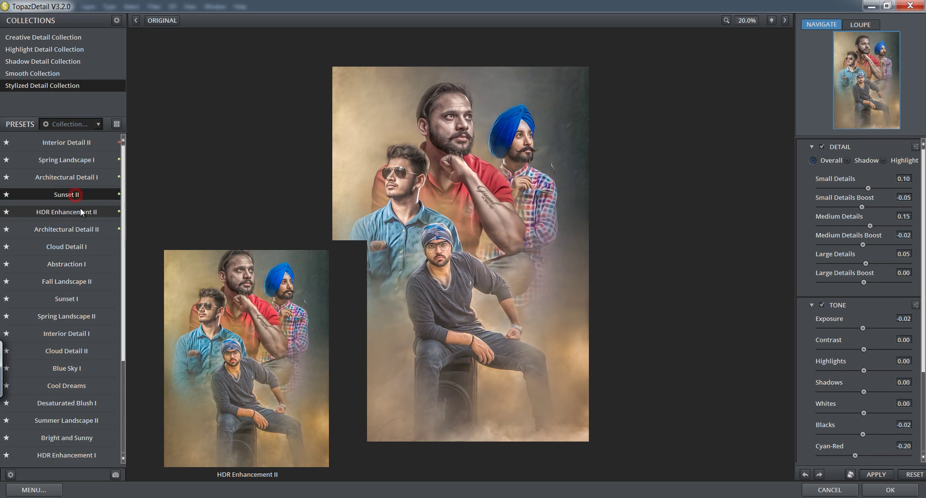
{"action": "left_click", "coordinate": [900, 490]}
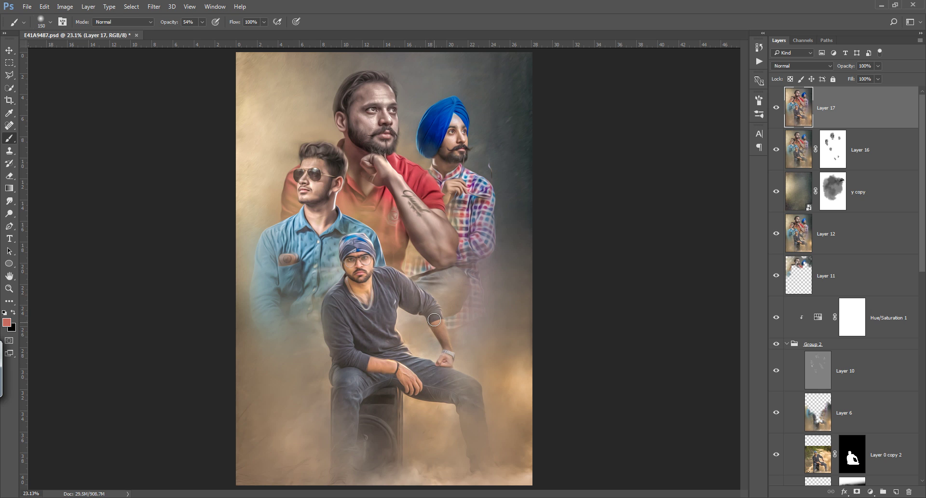
Step: Launch Topaz Clean 3 from the Filter menu on Layer 17
{"action": "left_click", "coordinate": [153, 6]}
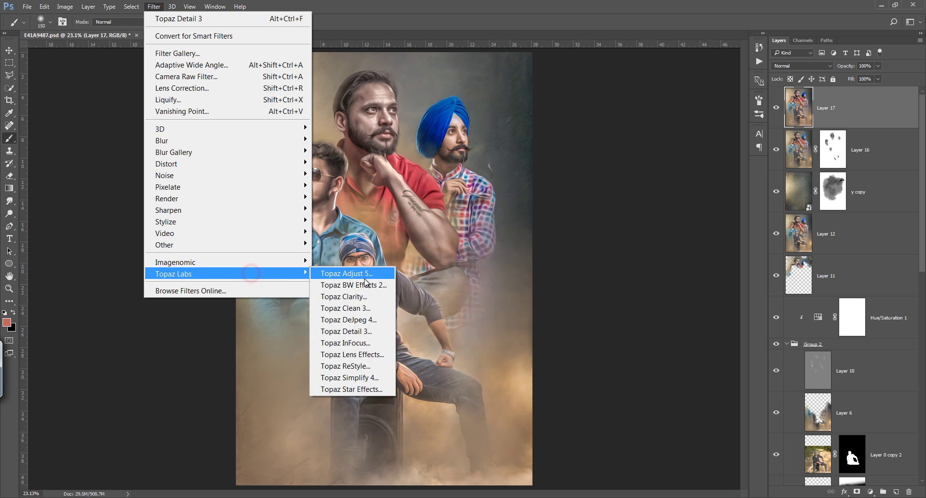
{"action": "mouse_move", "coordinate": [174, 273]}
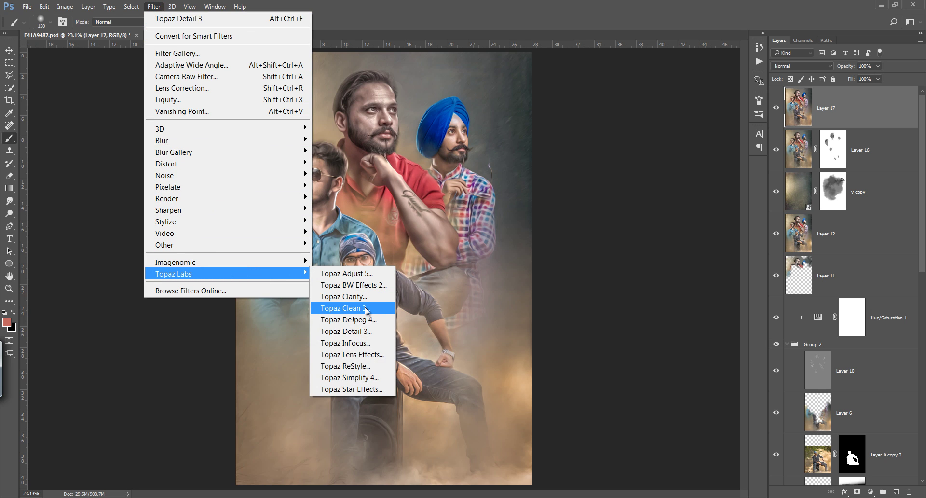
{"action": "left_click", "coordinate": [366, 311]}
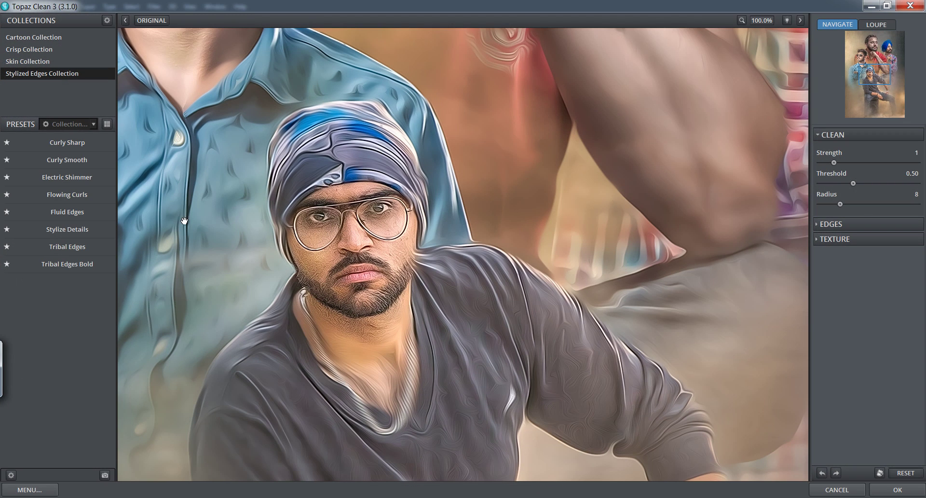
Step: Apply the Fluid Edges preset from the Stylized Edges Collection to Layer 17
{"action": "left_click", "coordinate": [78, 212]}
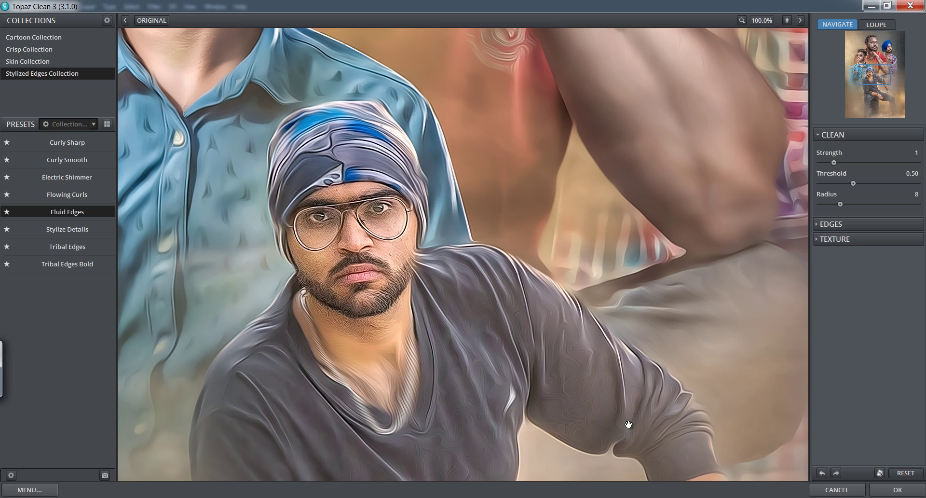
{"action": "left_click", "coordinate": [885, 488]}
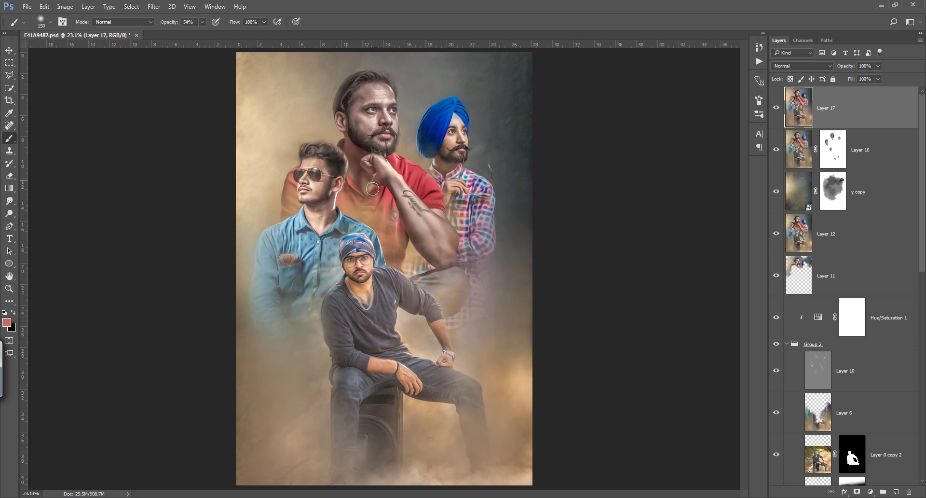
Step: Zoom in to inspect the Topaz-cleaned result, then delete Layer 17
{"action": "scroll", "coordinate": [380, 245], "scroll_direction": "up", "scroll_amount": 1}
{"action": "scroll", "coordinate": [380, 245], "scroll_direction": "up", "scroll_amount": 1}
{"action": "scroll", "coordinate": [381, 243], "scroll_direction": "up", "scroll_amount": 1}
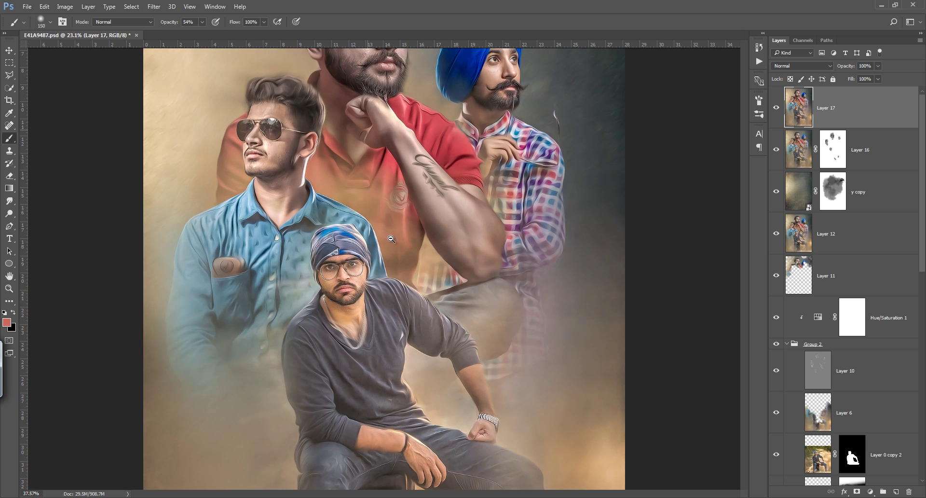
{"action": "scroll", "coordinate": [382, 242], "scroll_direction": "down", "scroll_amount": 1}
{"action": "scroll", "coordinate": [382, 242], "scroll_direction": "down", "scroll_amount": 1}
{"action": "scroll", "coordinate": [383, 243], "scroll_direction": "down", "scroll_amount": 1}
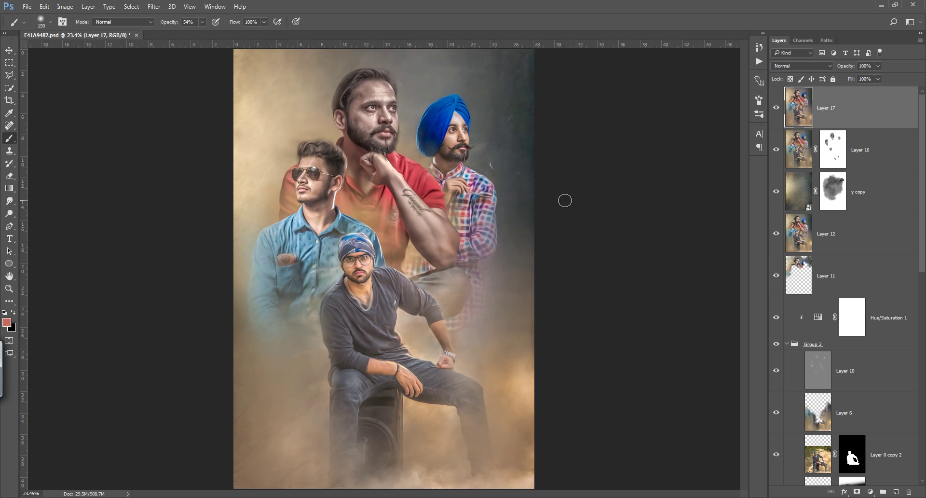
{"action": "scroll", "coordinate": [382, 278], "scroll_direction": "up", "scroll_amount": 7}
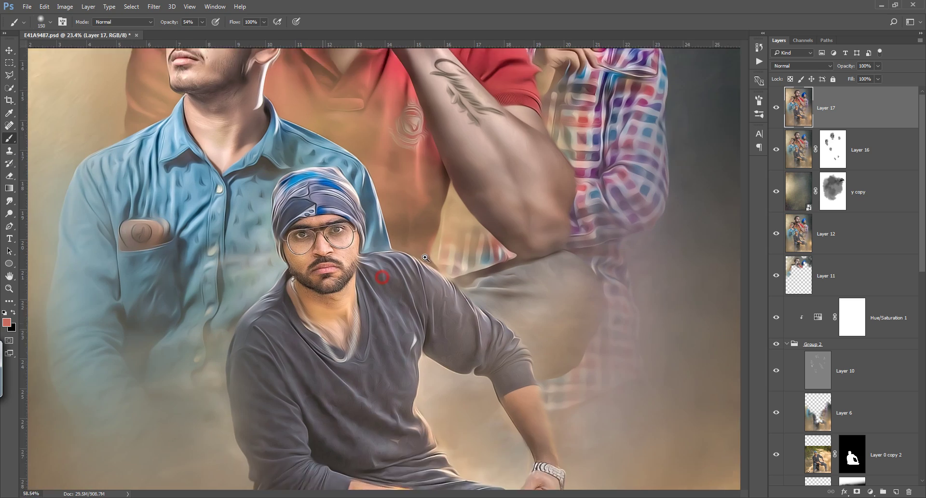
{"action": "scroll", "coordinate": [425, 257], "scroll_direction": "down", "scroll_amount": 3}
{"action": "scroll", "coordinate": [426, 257], "scroll_direction": "down", "scroll_amount": 3}
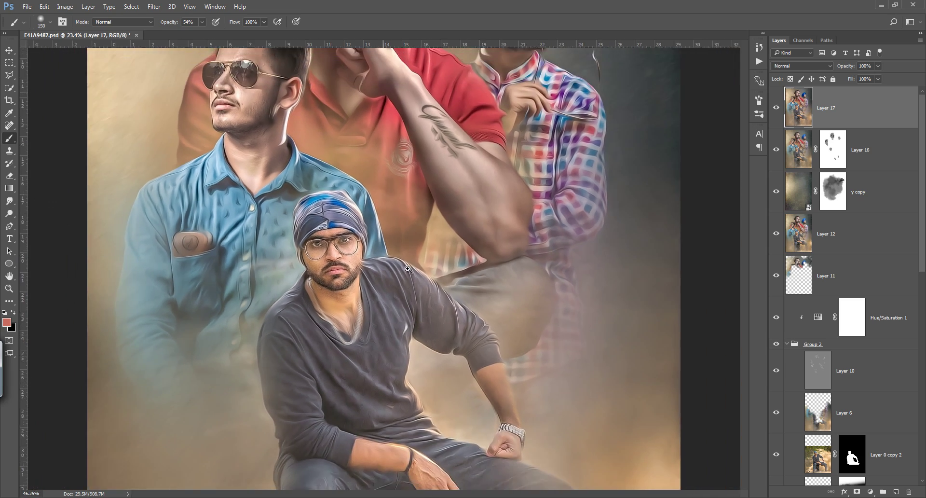
{"action": "scroll", "coordinate": [425, 257], "scroll_direction": "down", "scroll_amount": 2}
{"action": "scroll", "coordinate": [432, 253], "scroll_direction": "up", "scroll_amount": 6}
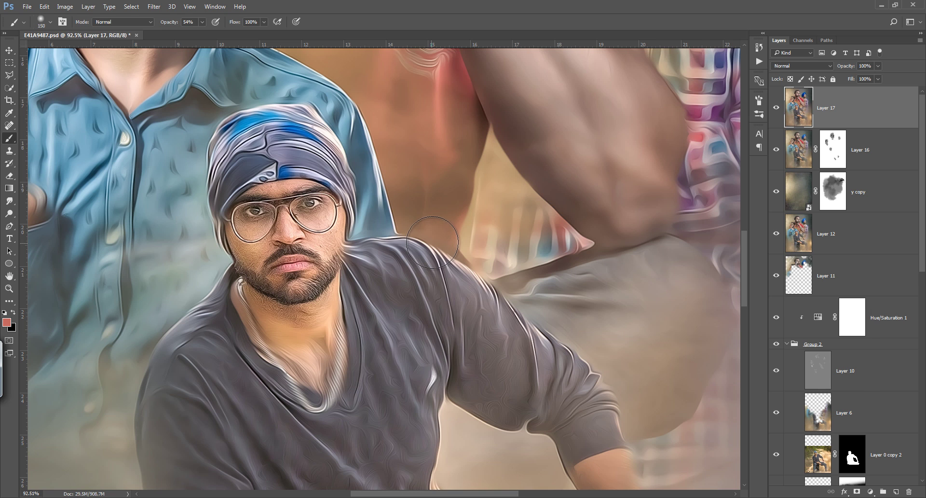
{"action": "key", "text": "Delete"}
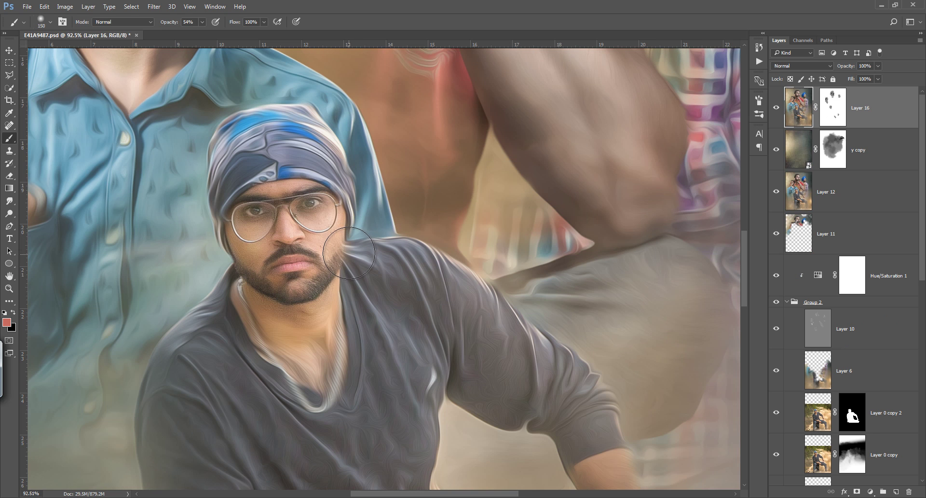
Step: Paint black on Layer 16's mask over the seated man's neck chain, then stamp a new Layer 17
{"action": "left_click", "coordinate": [349, 252]}
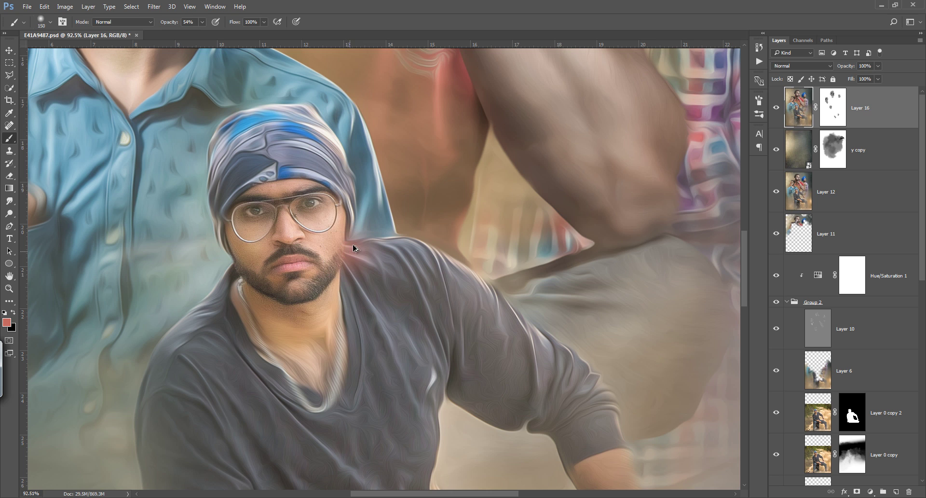
{"action": "left_click", "coordinate": [833, 107]}
{"action": "key", "text": "d"}
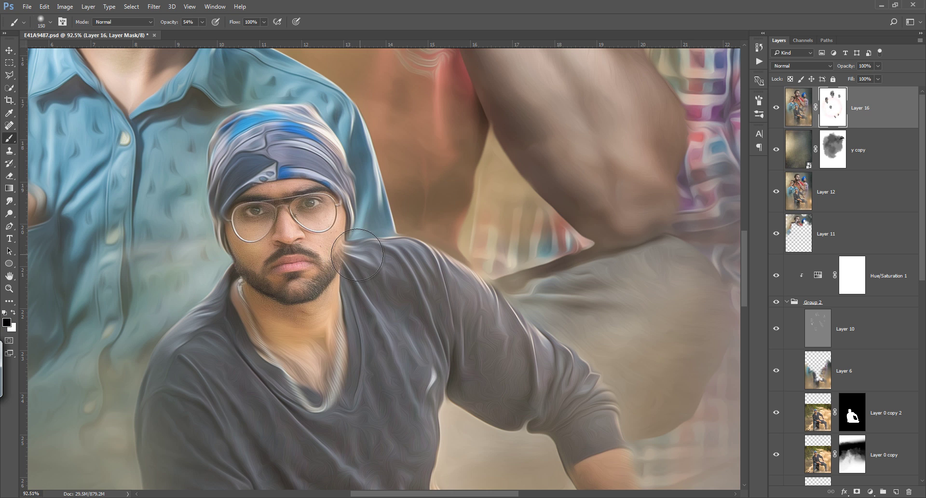
{"action": "mouse_move", "coordinate": [357, 255]}
{"action": "left_mouse_down"}
{"action": "mouse_move", "coordinate": [320, 382]}
{"action": "mouse_move", "coordinate": [265, 310]}
{"action": "mouse_move", "coordinate": [336, 355]}
{"action": "left_mouse_up"}
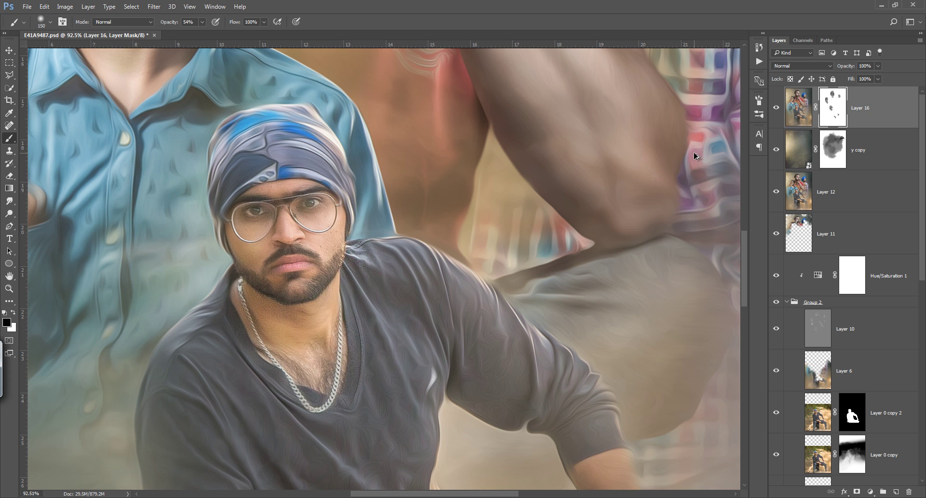
{"action": "key", "text": "ctrl+shift+alt+e"}
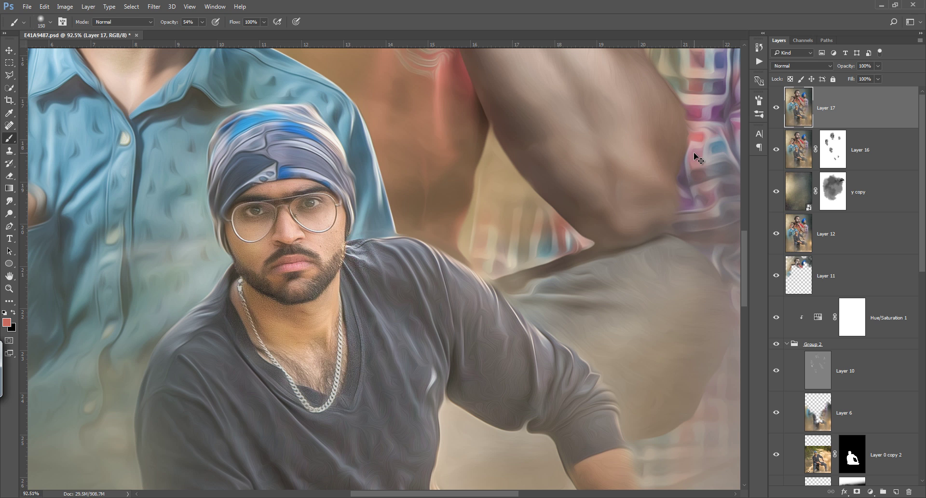
{"action": "key", "text": "ctrl+0"}
Step: Launch Topaz Detail 3 on the new Layer 17 from Filter > Topaz Labs
{"action": "left_click", "coordinate": [158, 10]}
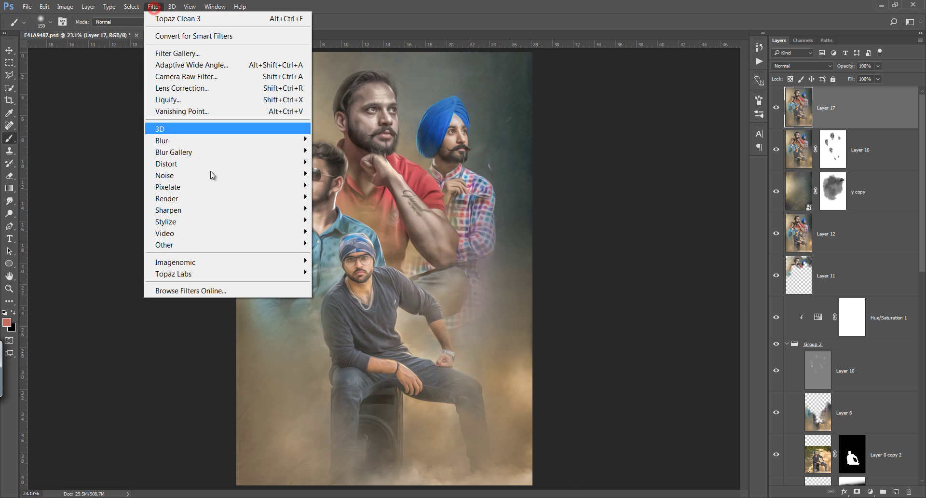
{"action": "left_click", "coordinate": [247, 274]}
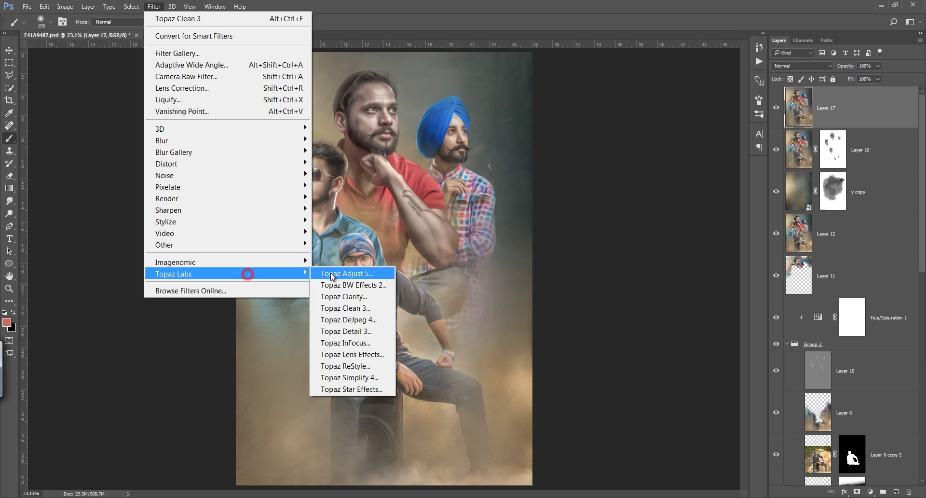
{"action": "left_click", "coordinate": [360, 332]}
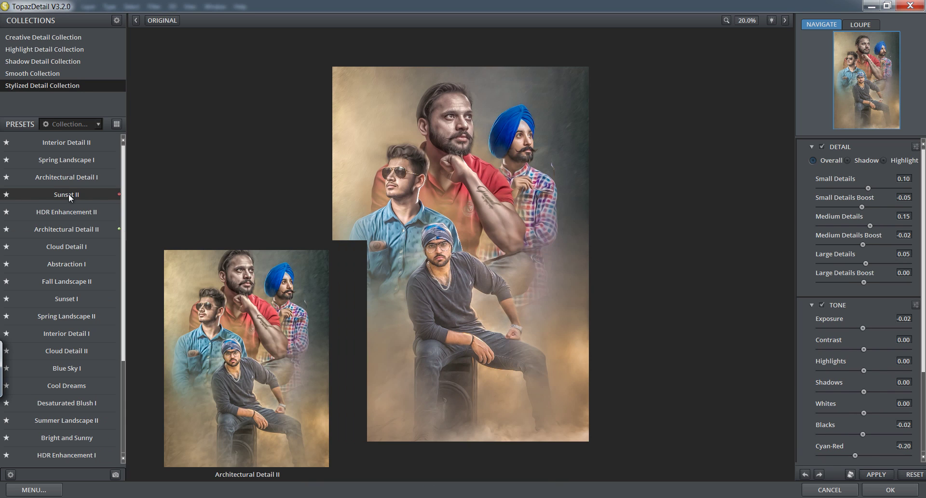
Step: Compare the Sunset I, Fall Landscape II, Spring Landscape II and Blue Sky II presets, then settle on Sunset II
{"action": "left_click", "coordinate": [68, 193]}
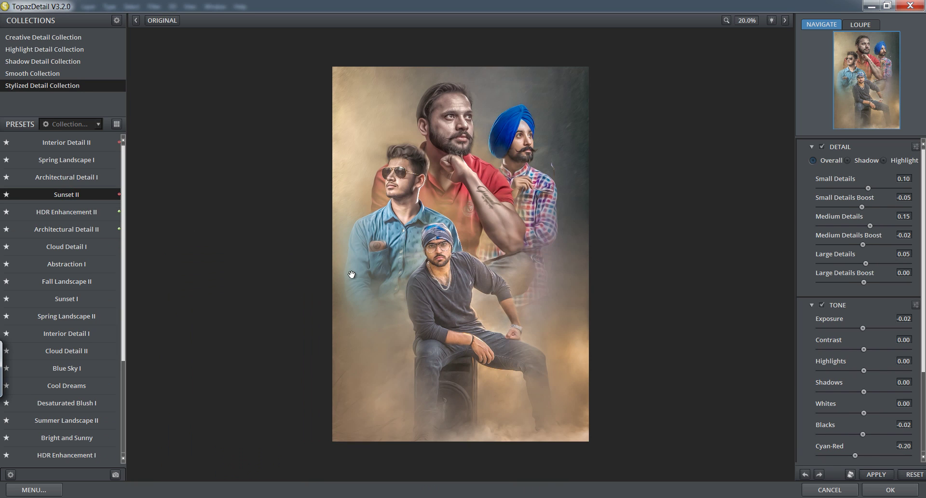
{"action": "left_click", "coordinate": [82, 298]}
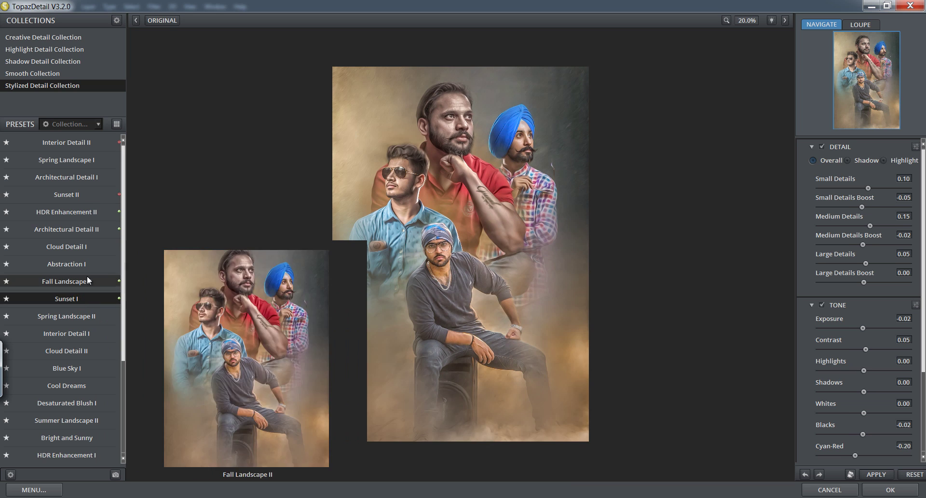
{"action": "left_click", "coordinate": [85, 194]}
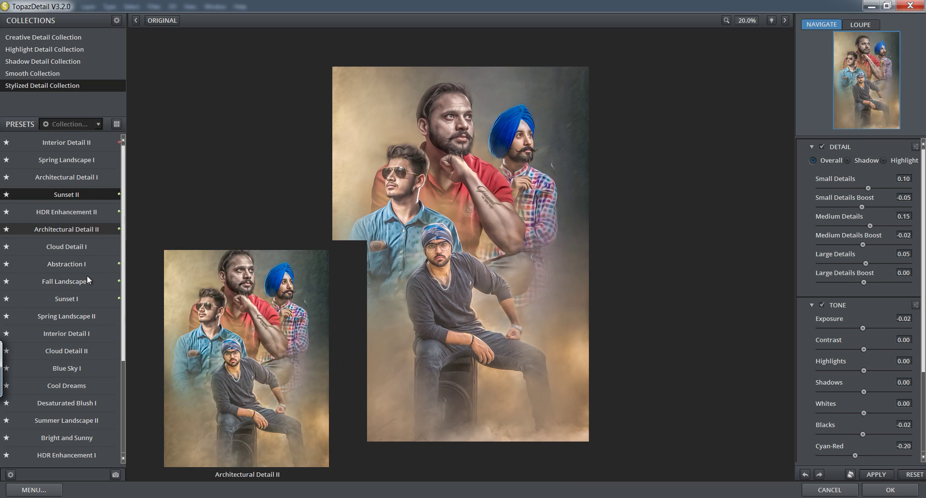
{"action": "left_click", "coordinate": [84, 281]}
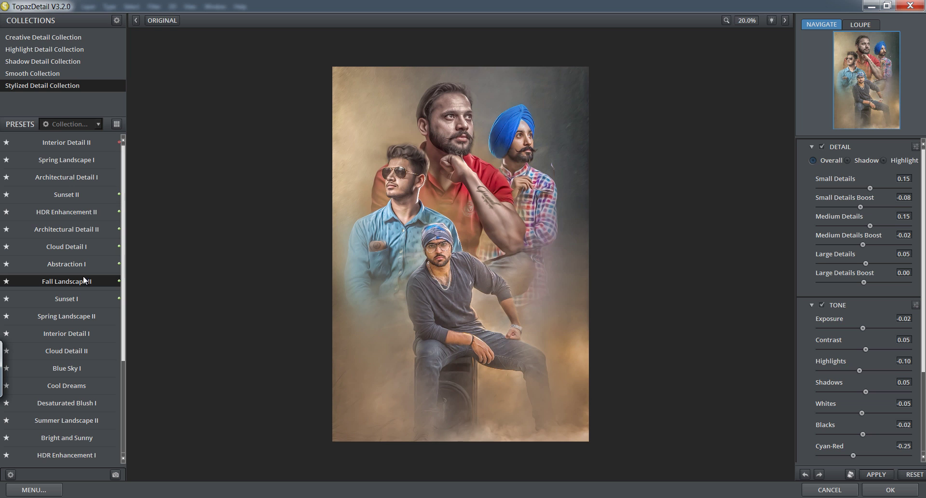
{"action": "left_click", "coordinate": [82, 316]}
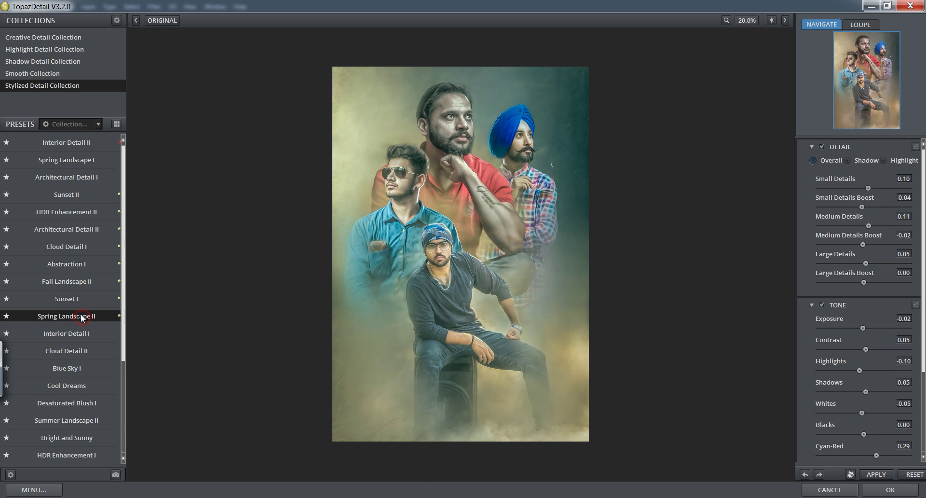
{"action": "left_click", "coordinate": [65, 194]}
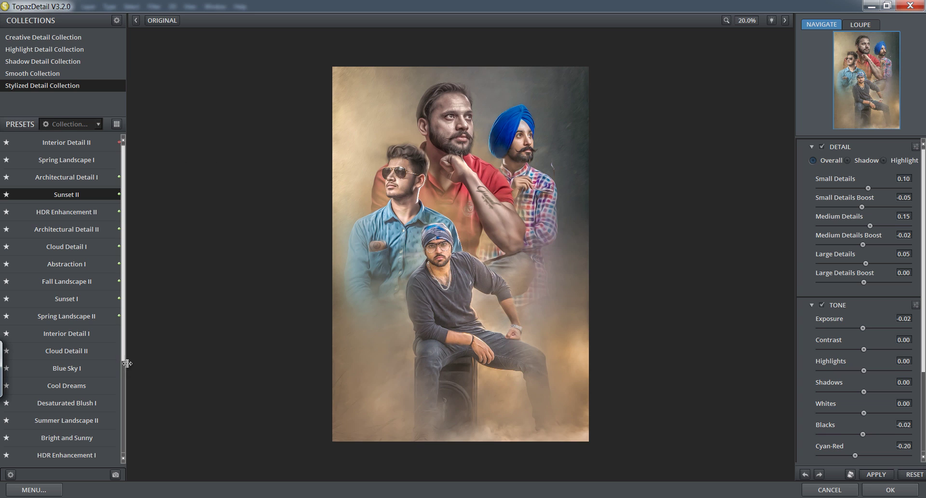
{"action": "left_click_drag", "start_coordinate": [126, 349], "coordinate": [126, 439]}
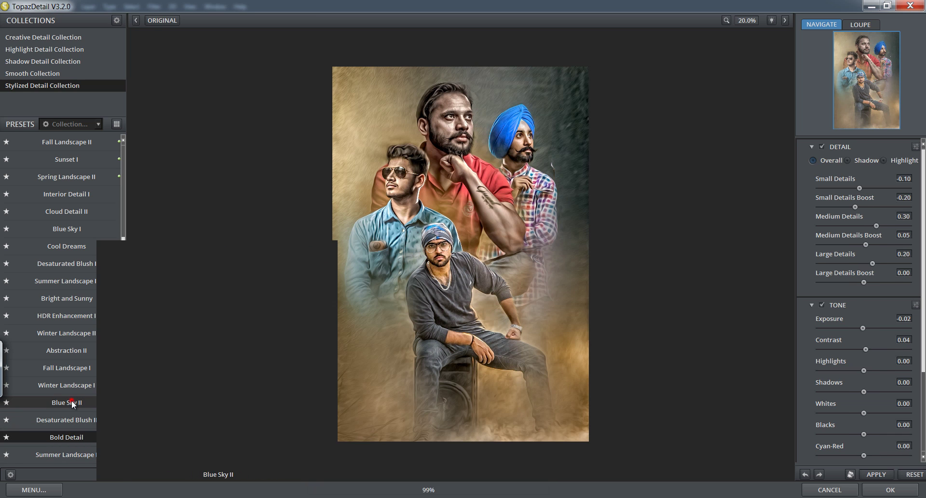
{"action": "left_click", "coordinate": [71, 400]}
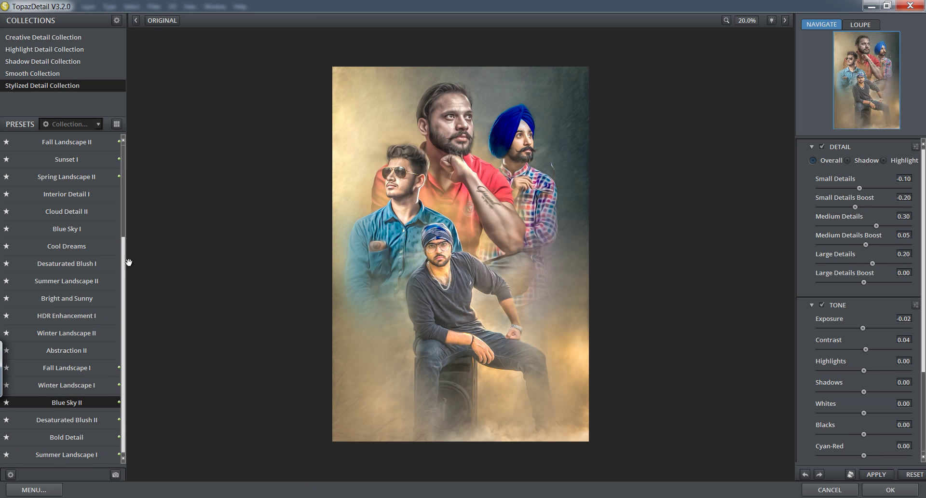
{"action": "left_click", "coordinate": [123, 181]}
{"action": "mouse_move", "coordinate": [66, 333]}
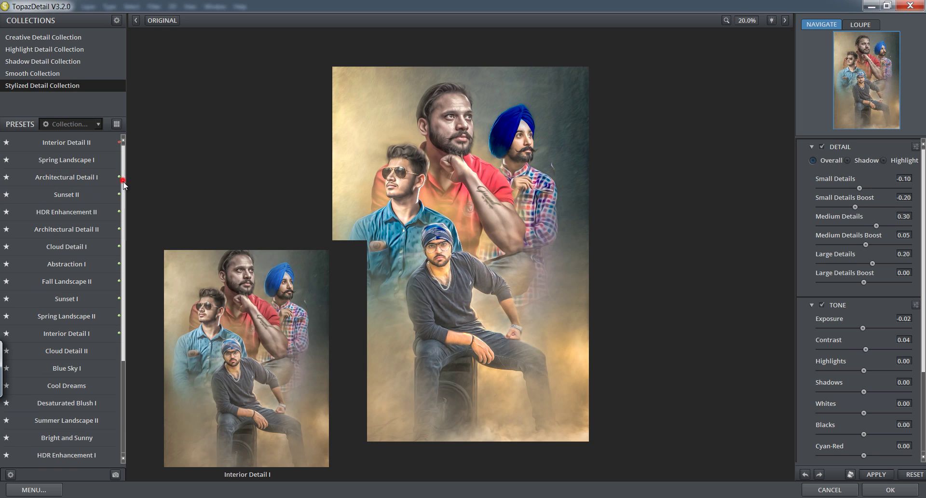
{"action": "left_click", "coordinate": [74, 195]}
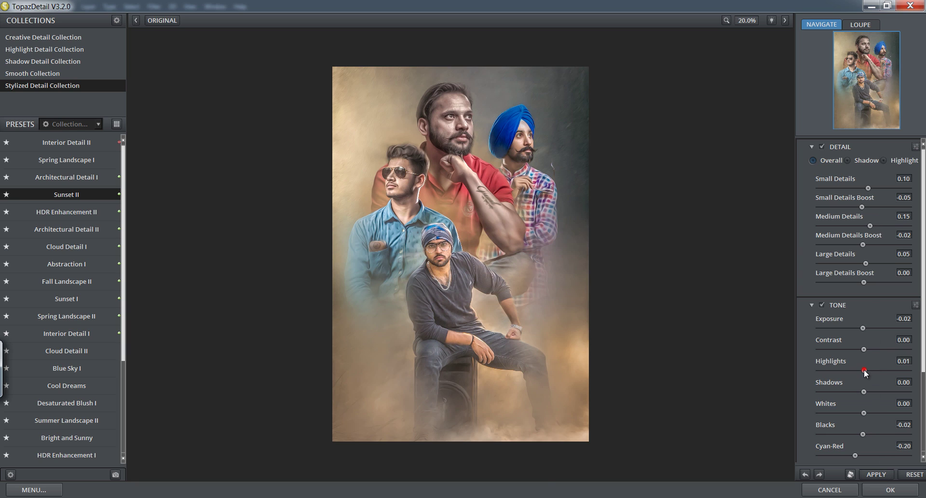
Step: Raise Highlights to about 0.58 and Whites to about 0.52, then apply the Sunset II detail look
{"action": "mouse_move", "coordinate": [864, 370]}
{"action": "left_mouse_down"}
{"action": "mouse_move", "coordinate": [896, 367]}
{"action": "mouse_move", "coordinate": [857, 372]}
{"action": "mouse_move", "coordinate": [888, 369]}
{"action": "left_mouse_up"}
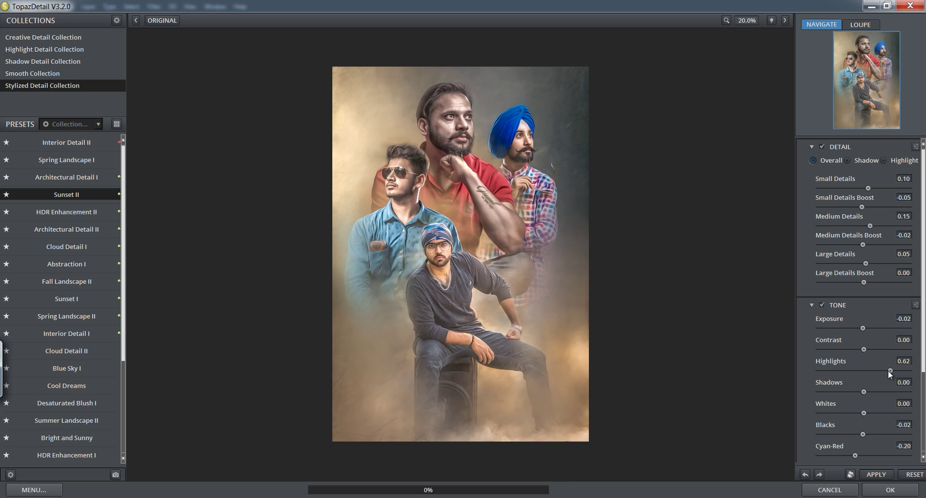
{"action": "scroll", "coordinate": [872, 396], "scroll_direction": "down", "scroll_amount": 1}
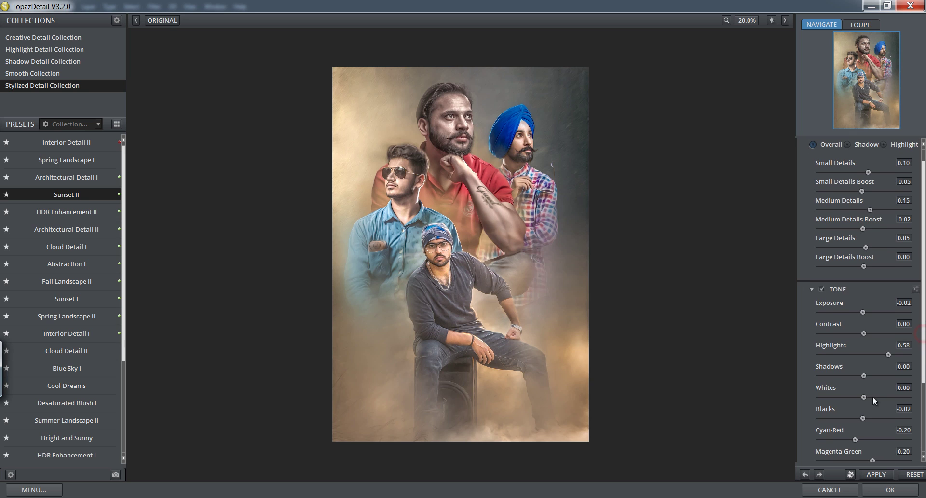
{"action": "mouse_move", "coordinate": [866, 399]}
{"action": "left_mouse_down"}
{"action": "mouse_move", "coordinate": [888, 394]}
{"action": "mouse_move", "coordinate": [872, 397]}
{"action": "mouse_move", "coordinate": [850, 417]}
{"action": "mouse_move", "coordinate": [867, 418]}
{"action": "mouse_move", "coordinate": [859, 418]}
{"action": "left_mouse_up"}
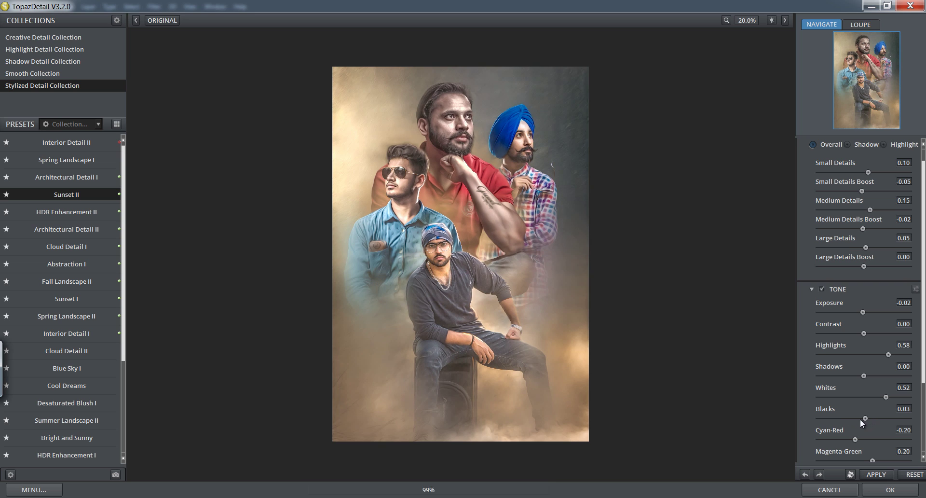
{"action": "left_click", "coordinate": [890, 489]}
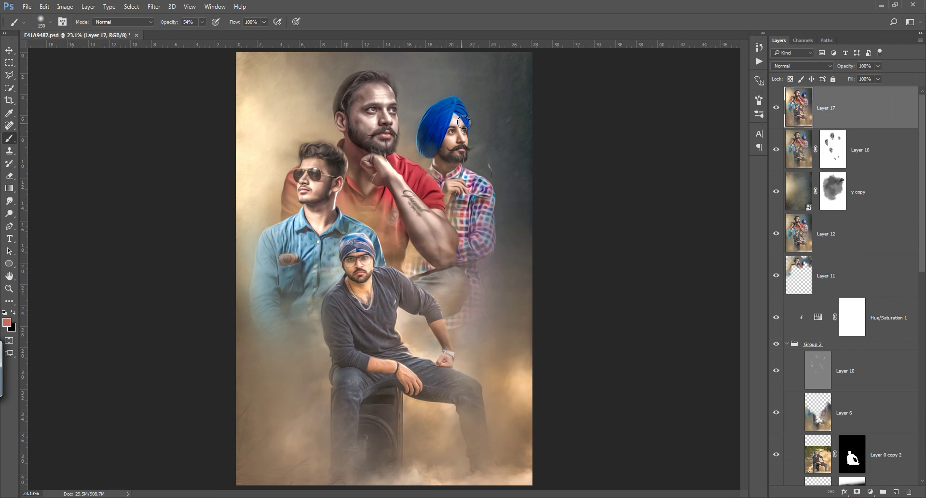
Step: Check Layer 17 before and after by hiding and reshowing it, then launch Topaz Labs > Topaz Clean 3
{"action": "left_click", "coordinate": [776, 109]}
{"action": "left_click", "coordinate": [776, 109]}
{"action": "left_click", "coordinate": [154, 6]}
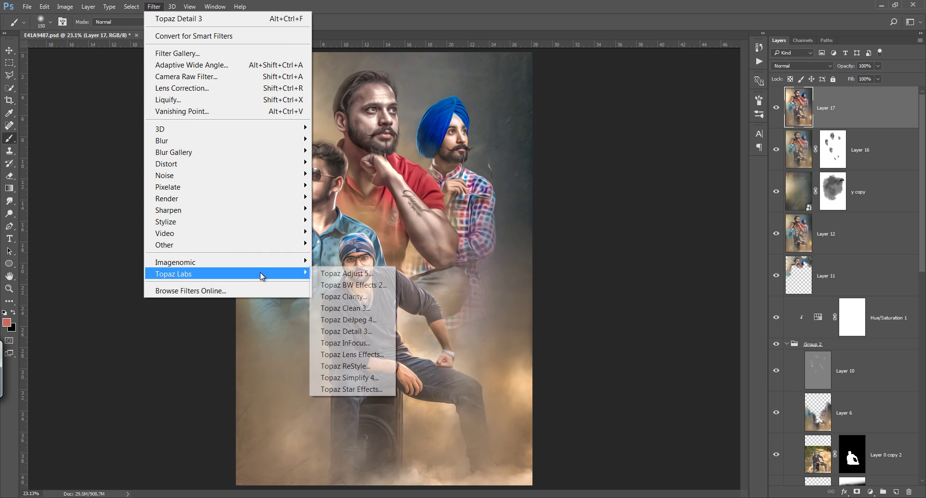
{"action": "mouse_move", "coordinate": [174, 273]}
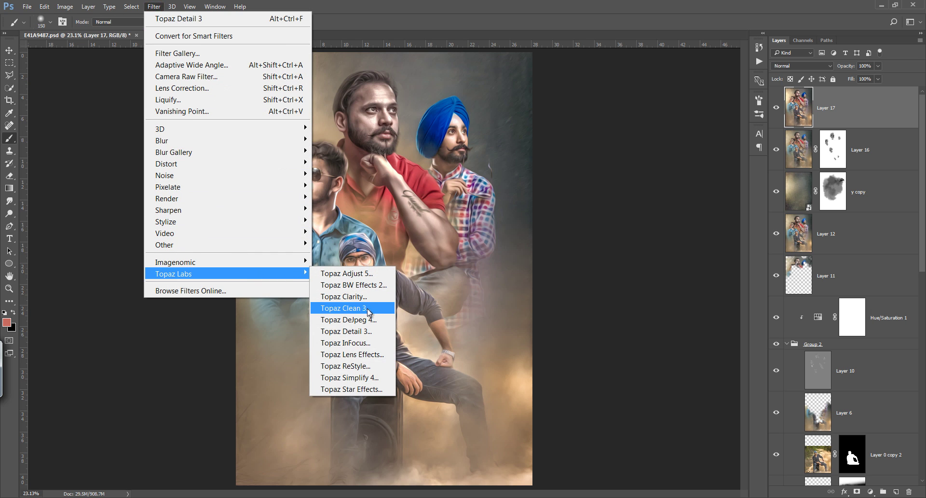
{"action": "left_click", "coordinate": [366, 308]}
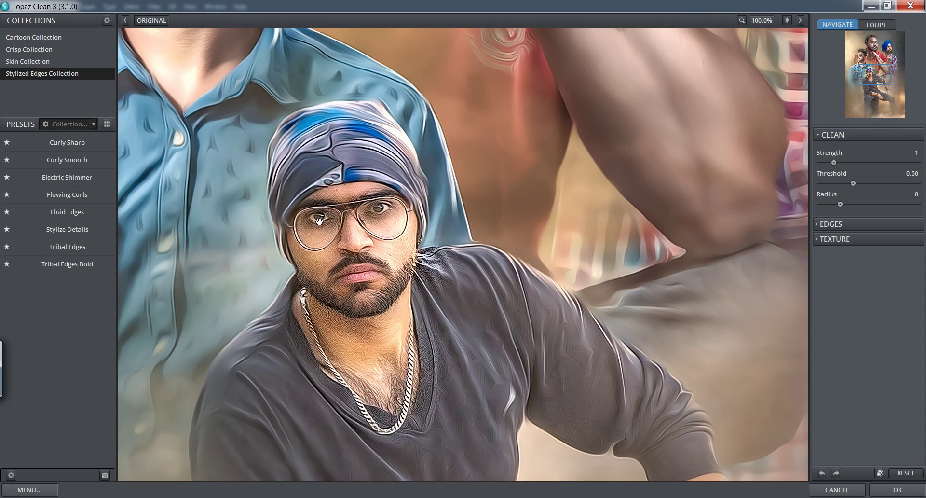
Step: Preview Flowing Curls and Electric Shimmer, apply the Fluid Edges preset, then zoom to inspect and fit the portrait
{"action": "mouse_move", "coordinate": [67, 211]}
{"action": "left_click", "coordinate": [75, 217]}
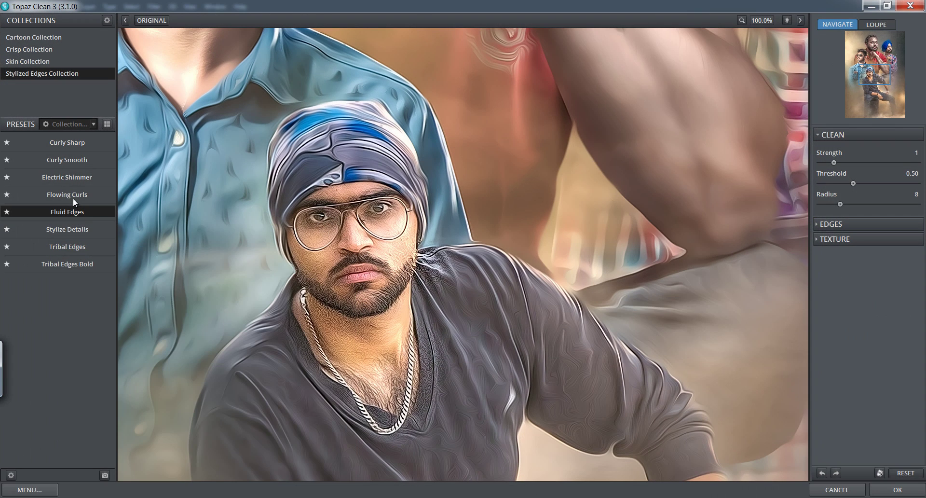
{"action": "left_click", "coordinate": [76, 195]}
{"action": "left_click", "coordinate": [77, 180]}
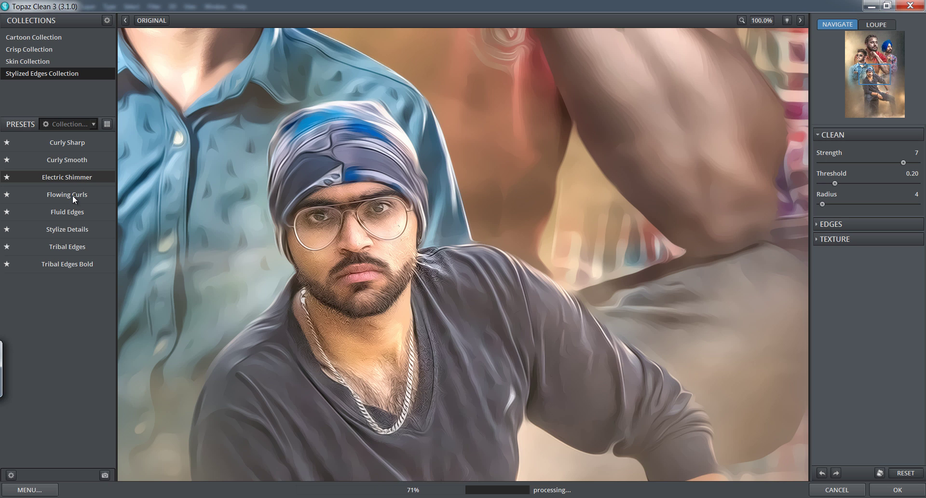
{"action": "left_click", "coordinate": [71, 212]}
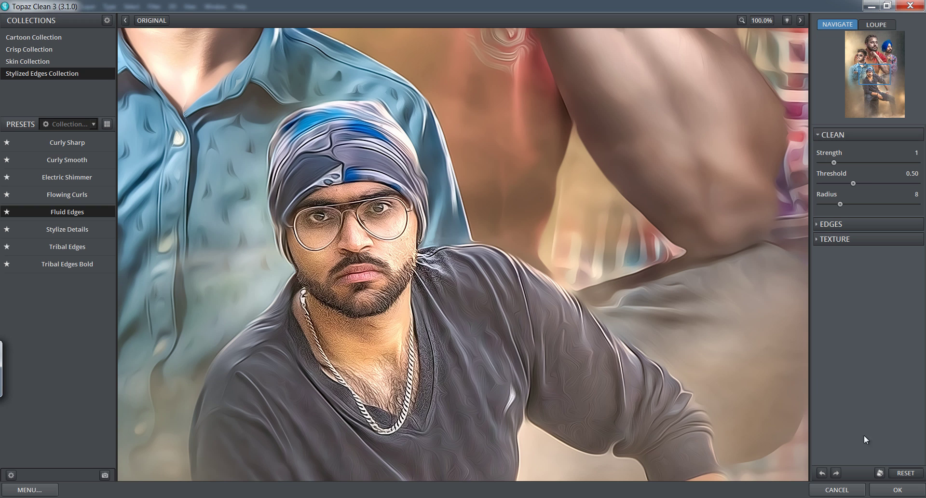
{"action": "left_click", "coordinate": [882, 490]}
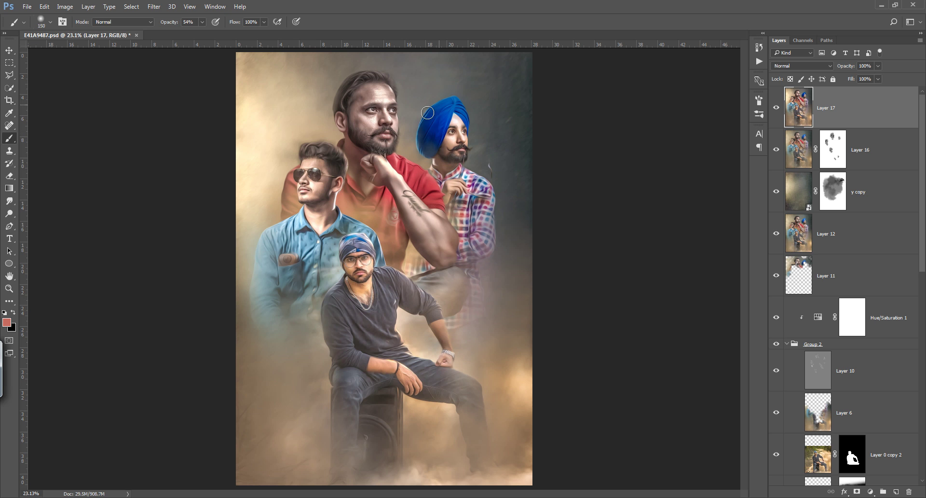
{"action": "left_click_drag", "start_coordinate": [384, 165], "coordinate": [403, 160]}
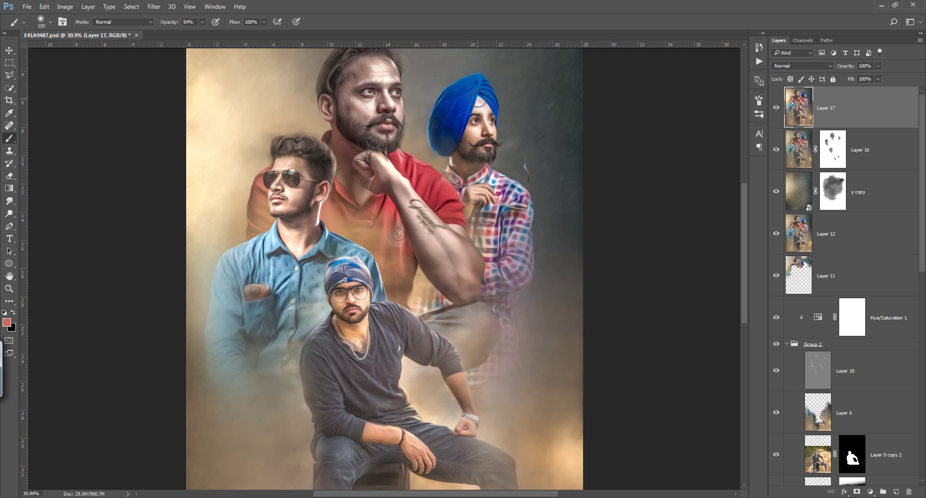
{"action": "key", "text": "ctrl+0"}
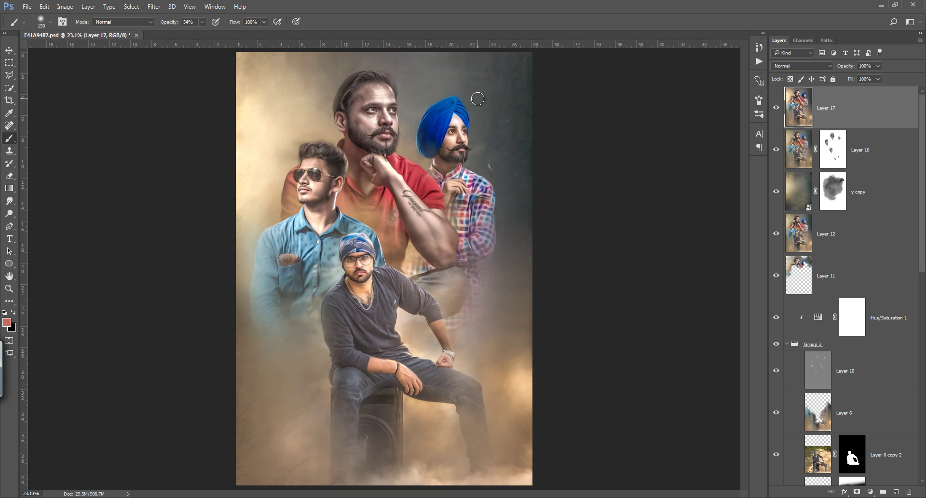